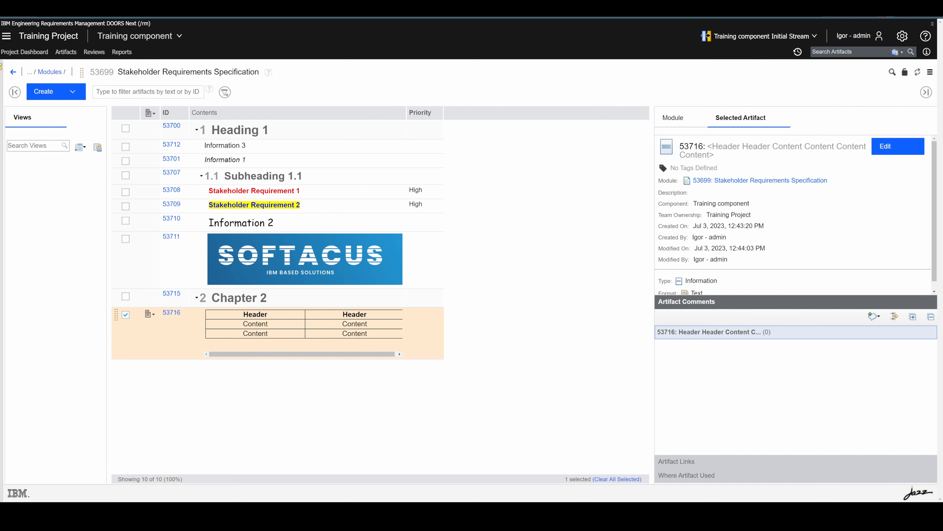
Try to create a glossary term from the word "Requirement" in Stakeholder Requirement 1.
click(290, 190)
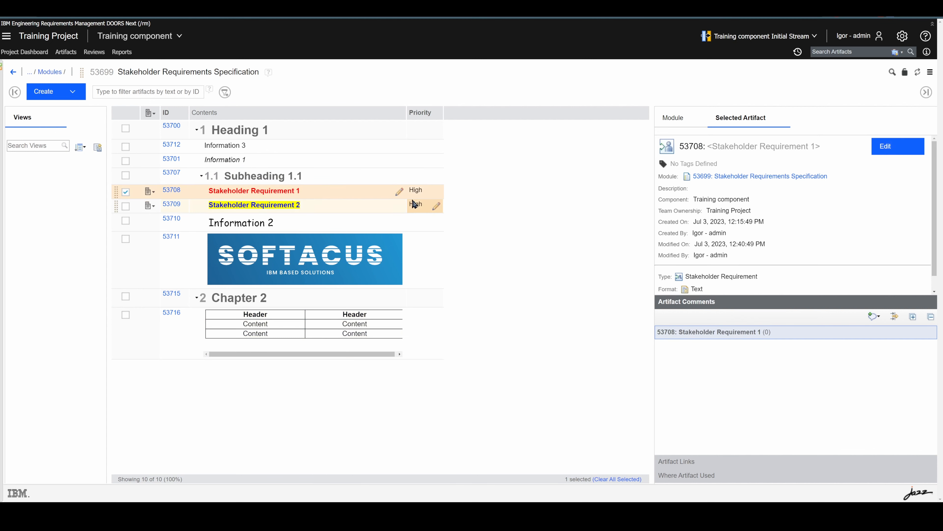
click(399, 191)
drag(298, 190, 252, 193)
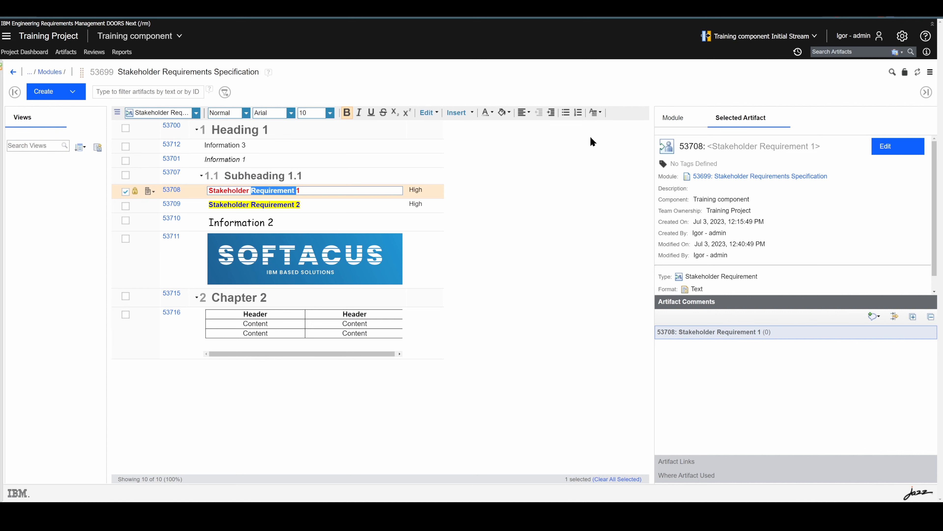
click(599, 115)
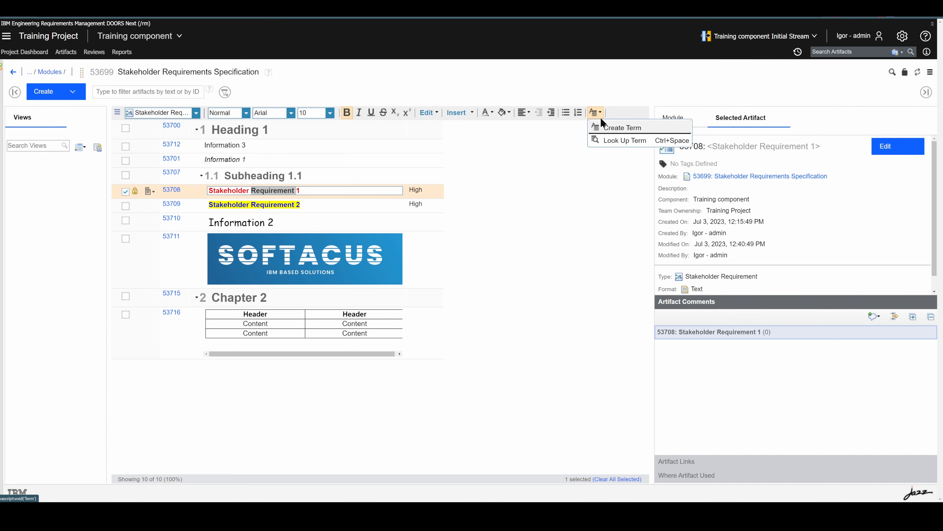
click(609, 128)
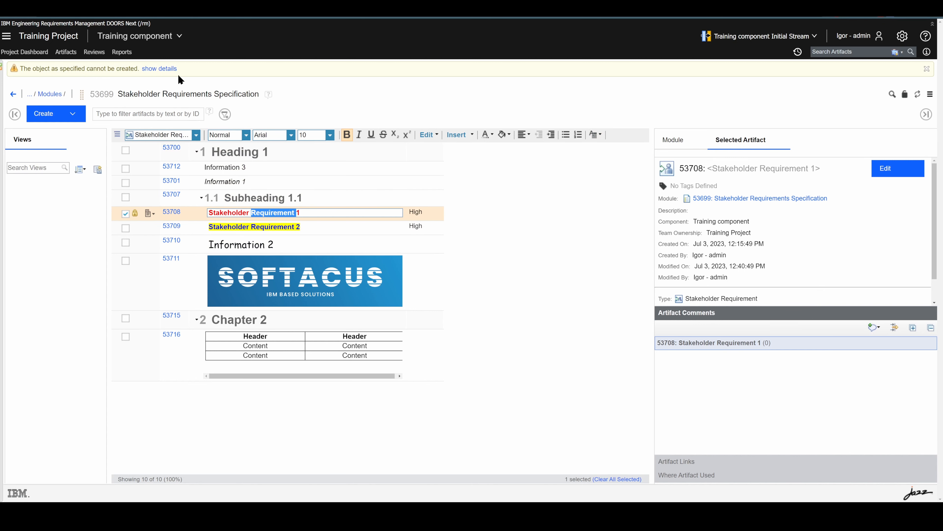
Expand the details of the term creation error and read the explanation.
click(158, 68)
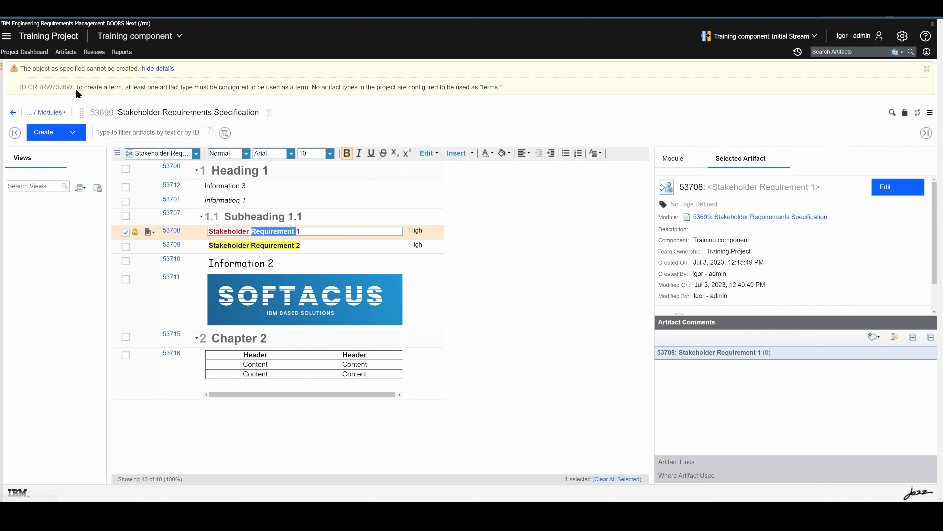
drag(77, 91, 204, 94)
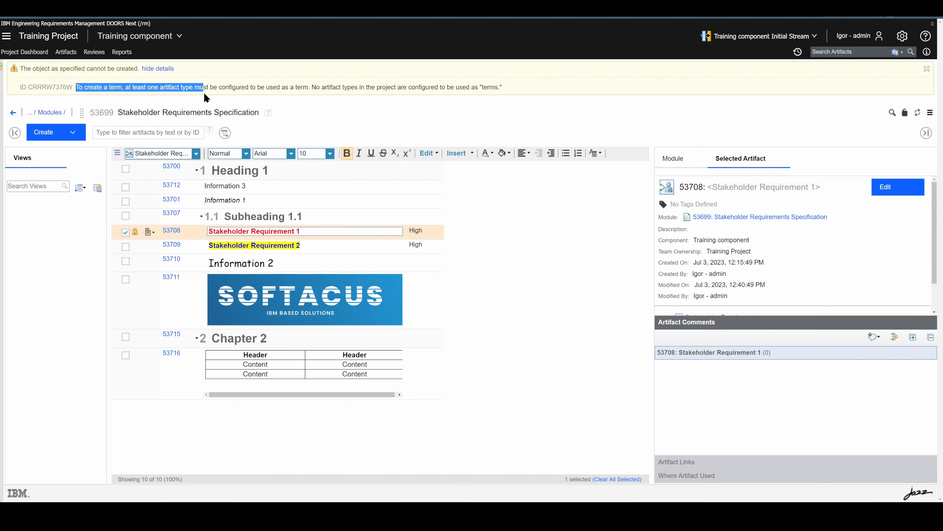
drag(261, 92, 317, 93)
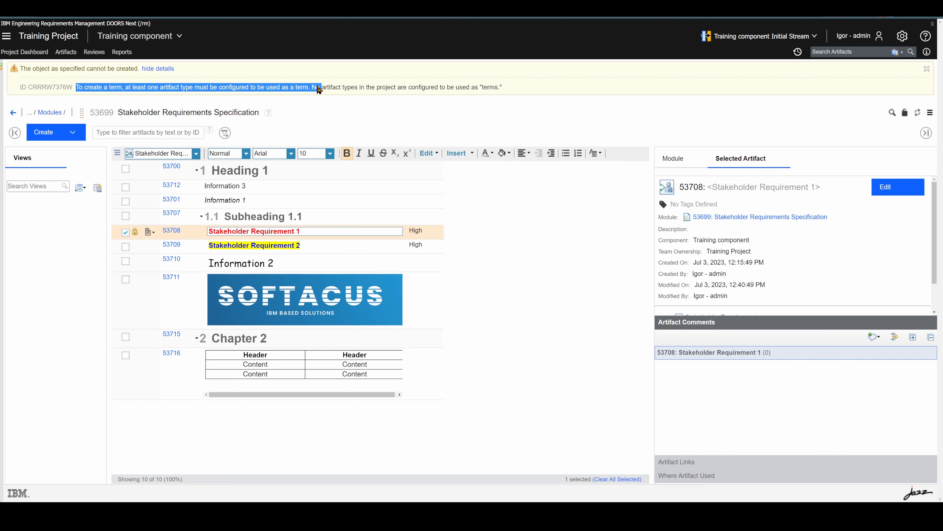
click(308, 87)
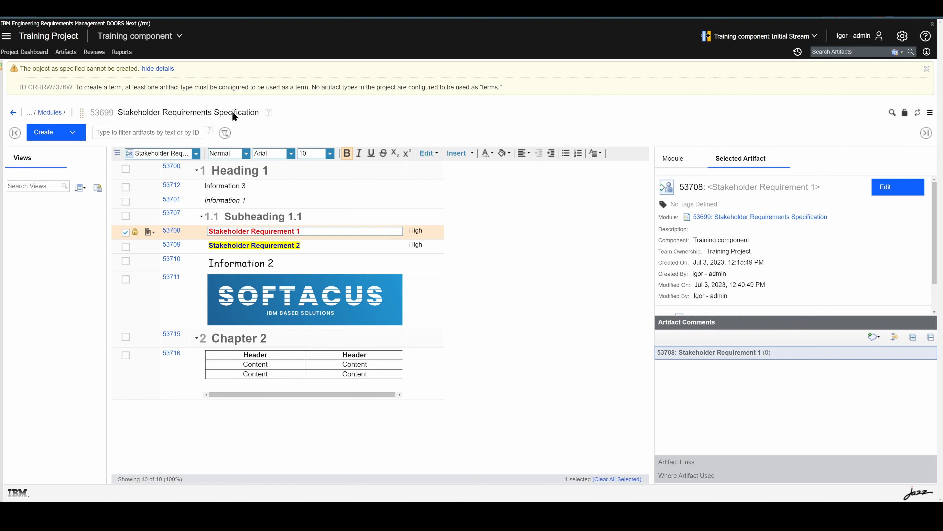
Create and save a component artifact type named "Glossary Term" whose artifacts are used as glossary terms.
click(899, 36)
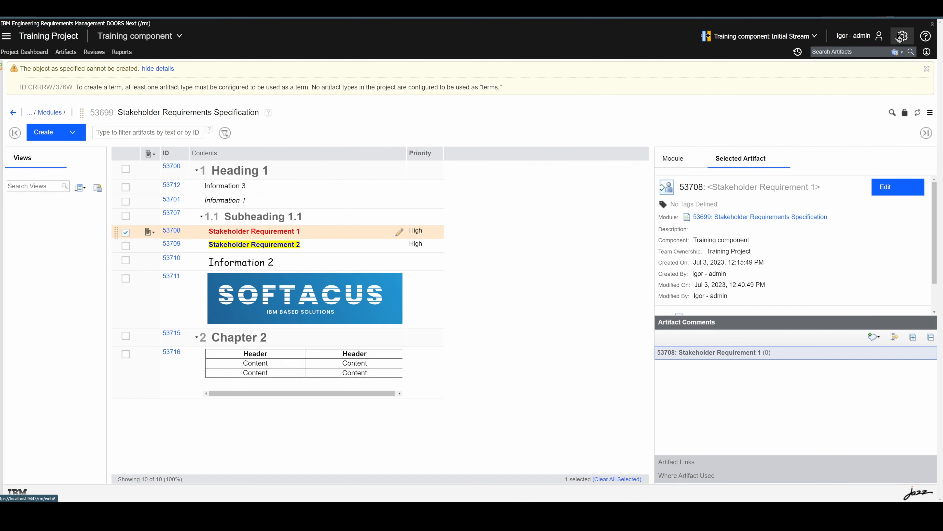
click(877, 70)
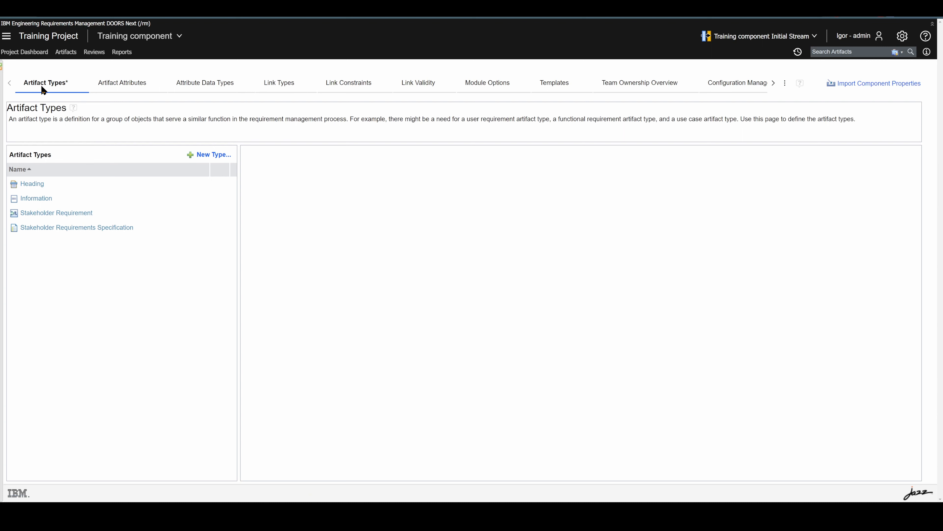
click(208, 156)
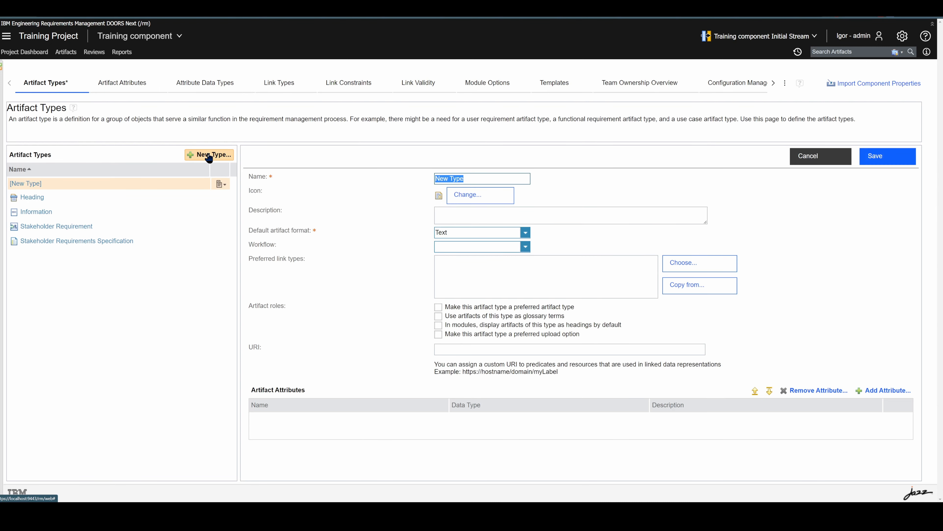
text(Glossa)
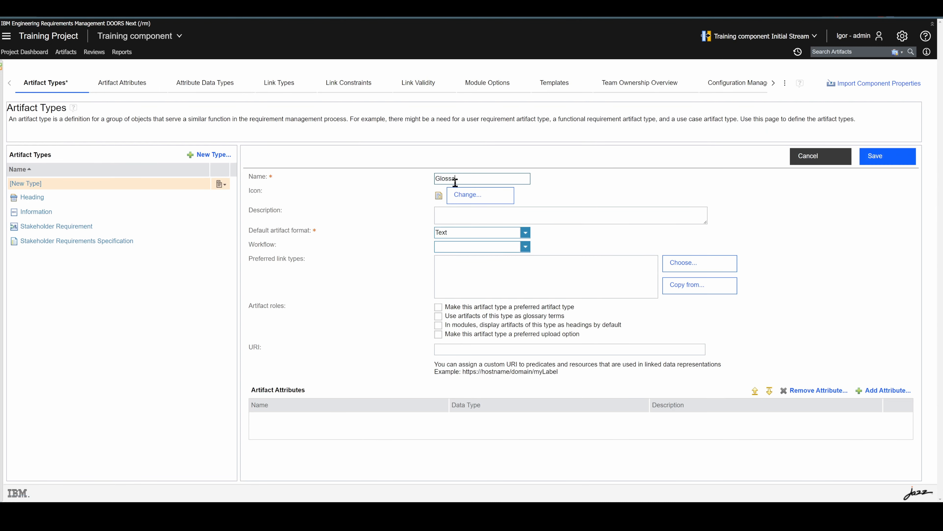
text(ry Term)
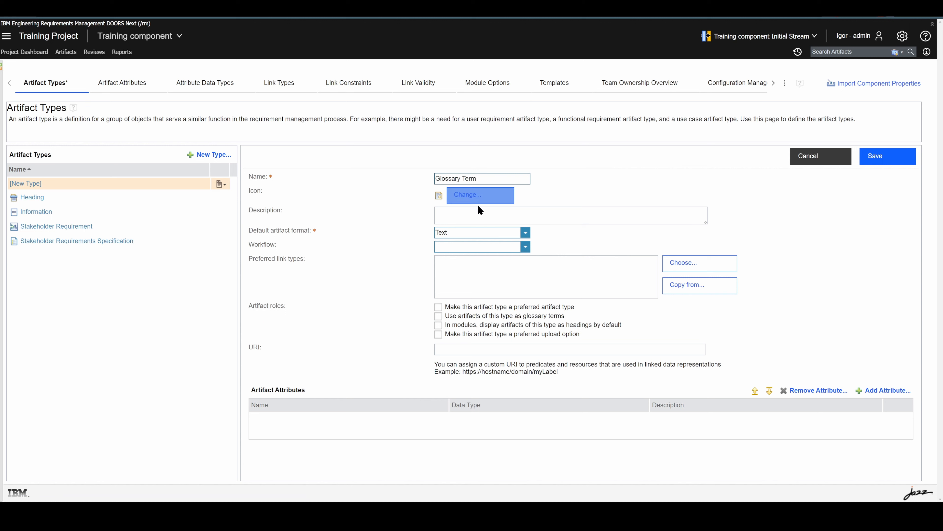
click(438, 316)
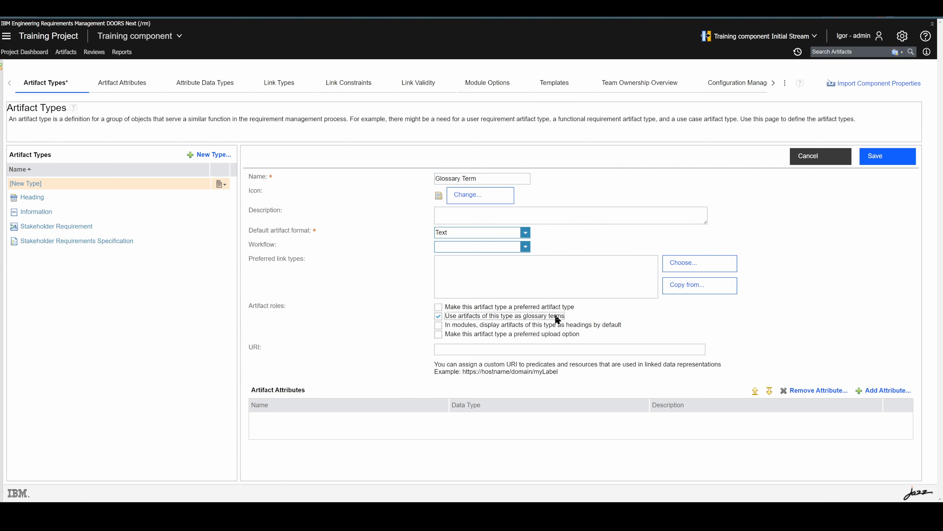
click(880, 157)
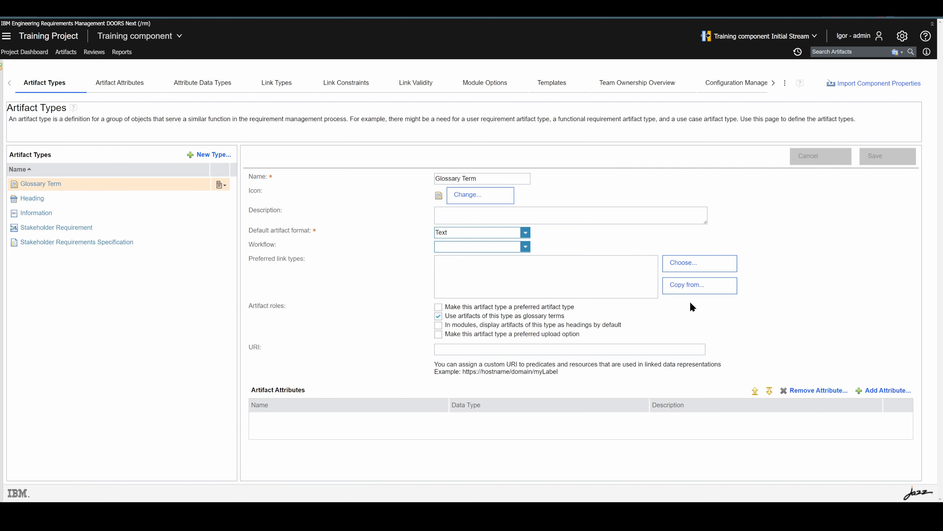
Create a folder named "My Glossary Terms" under Training component in the view of all artifacts.
click(66, 52)
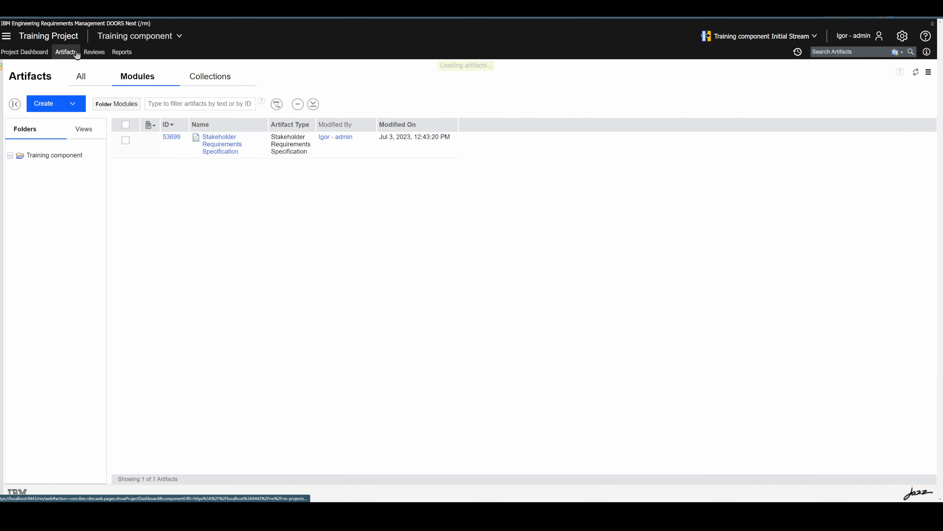
click(219, 144)
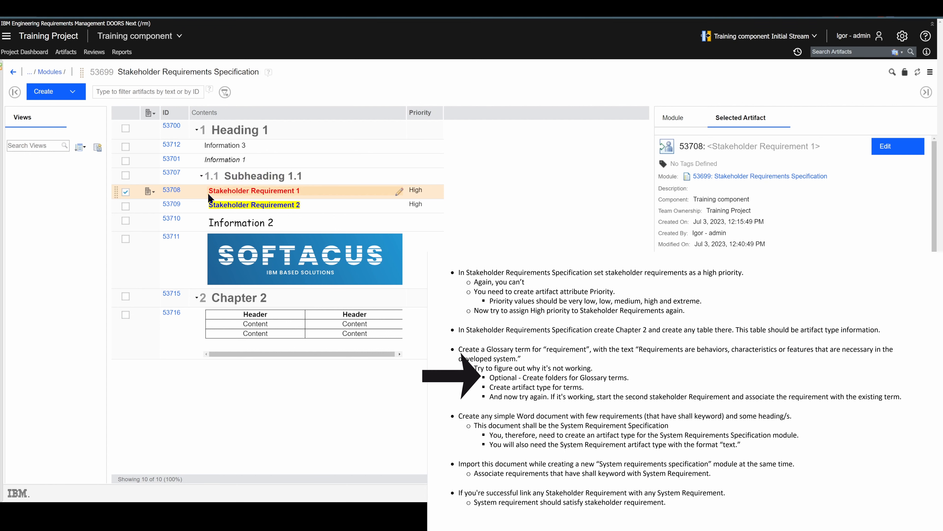
click(74, 54)
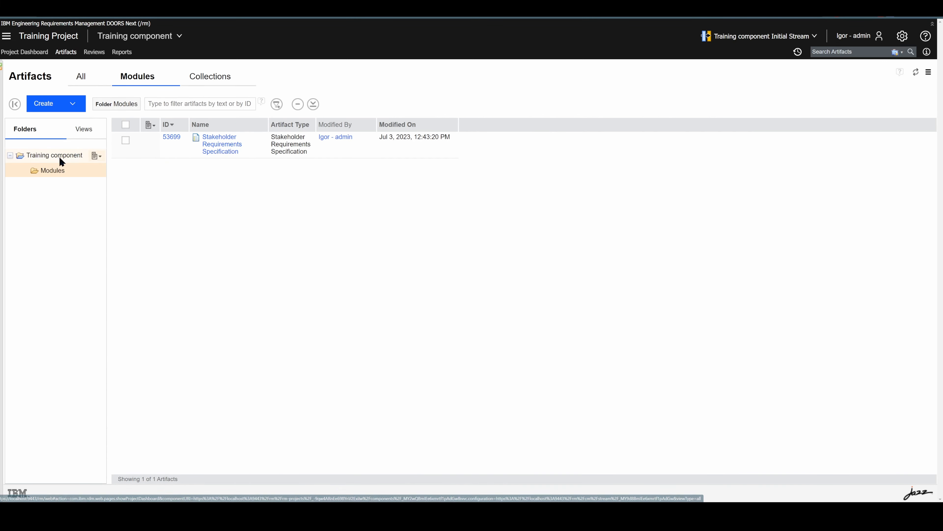
click(81, 79)
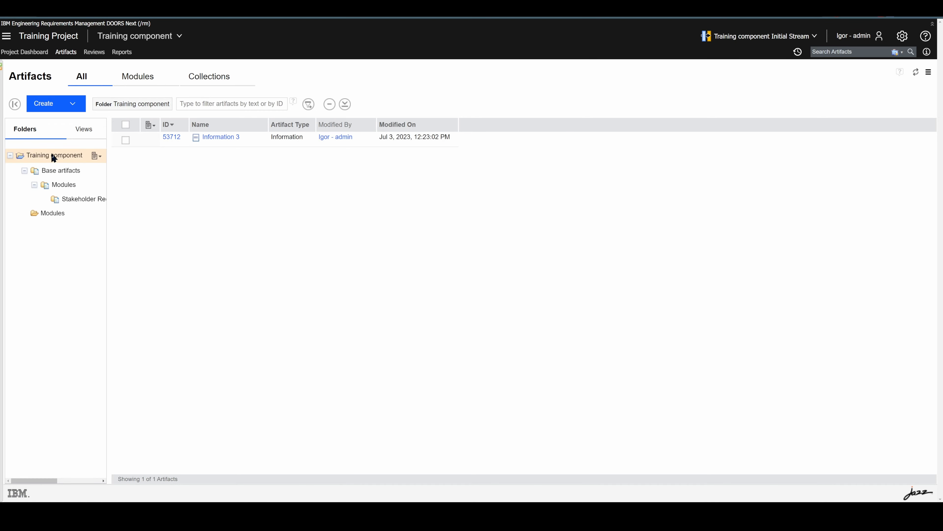
right_click(51, 154)
click(102, 160)
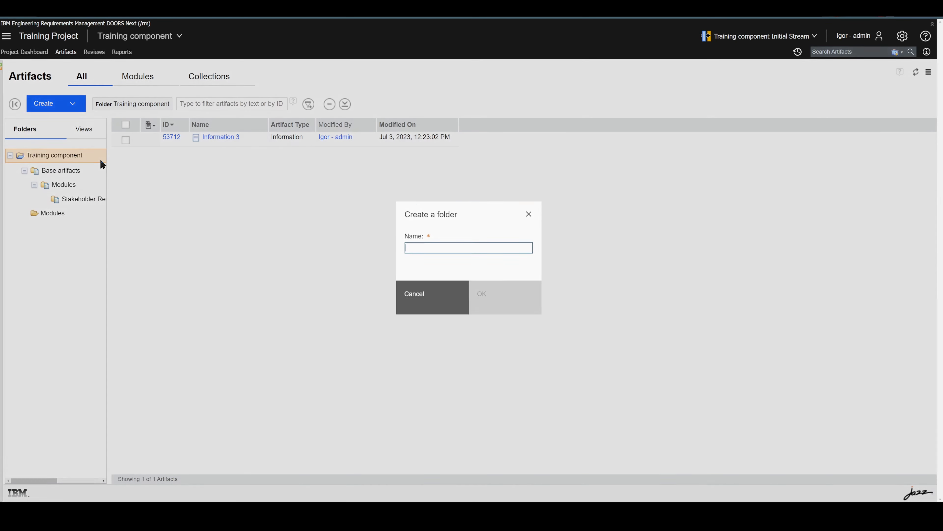
text(My G)
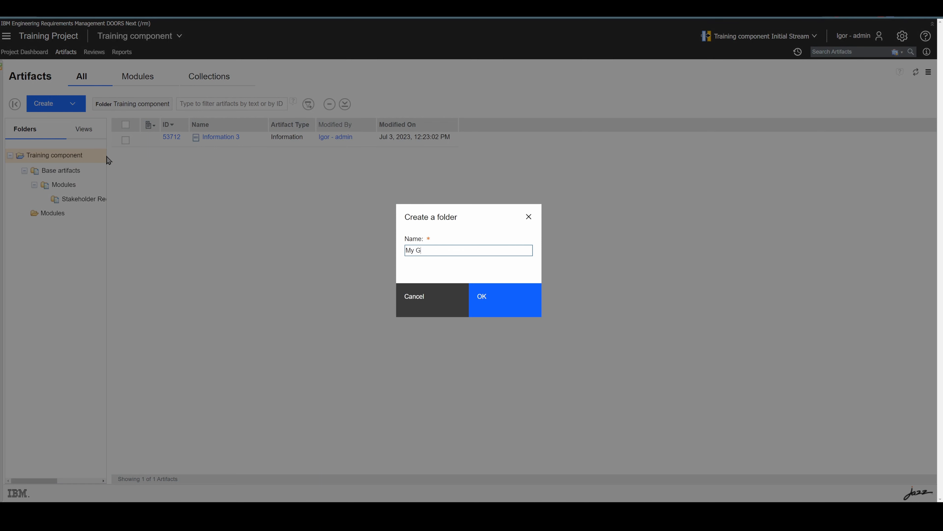
text(lossary Terms)
key(BackSpace)
key(BackSpace)
key(BackSpace)
text(rms)
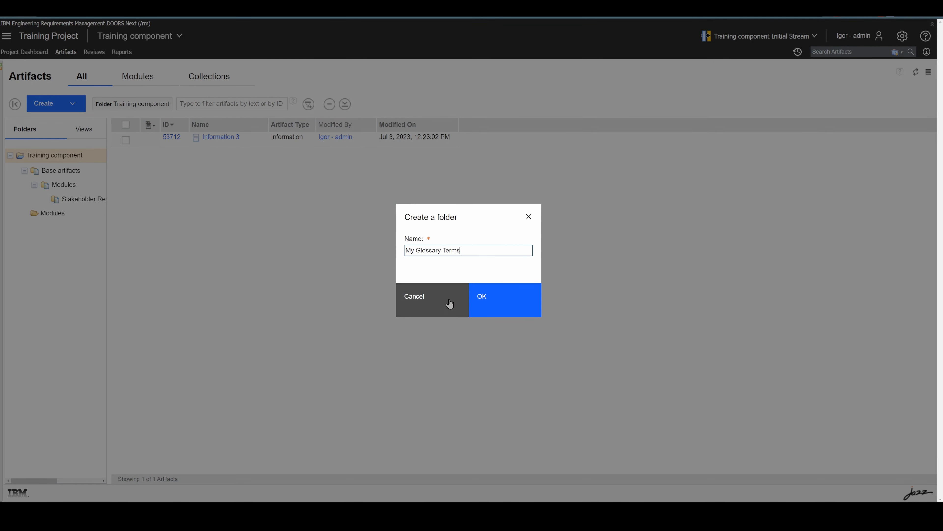
click(499, 297)
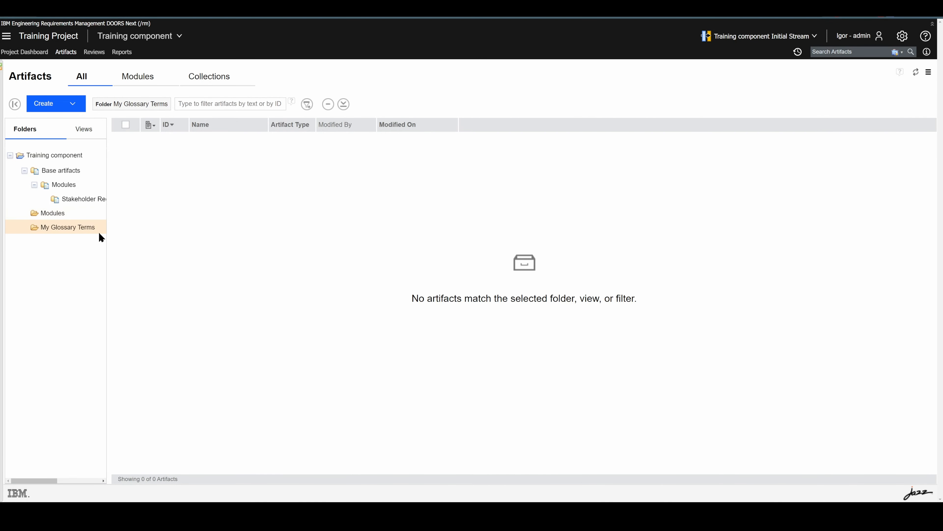
Open the Stakeholder Requirements Specification module and start a new glossary term from the word "Requirement" in Stakeholder Requirement 1.
click(143, 81)
click(221, 144)
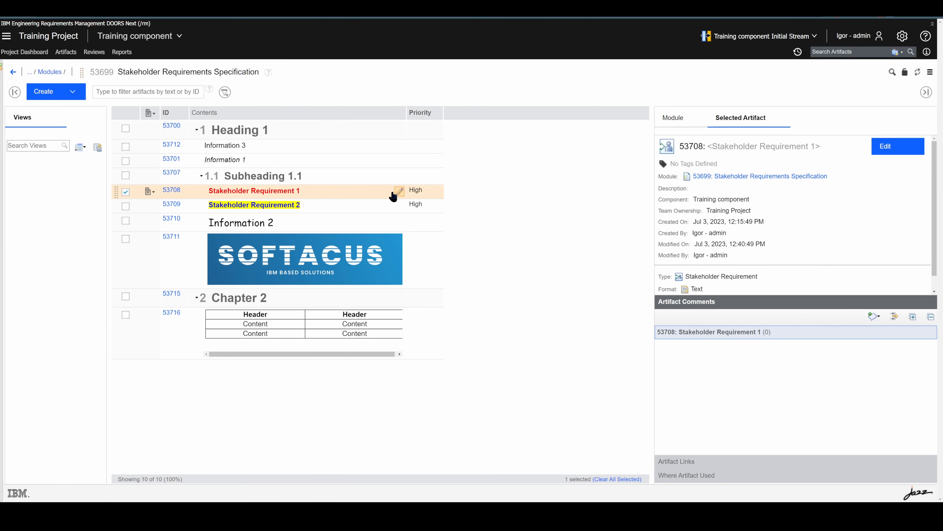
click(403, 193)
drag(294, 190, 252, 194)
click(601, 113)
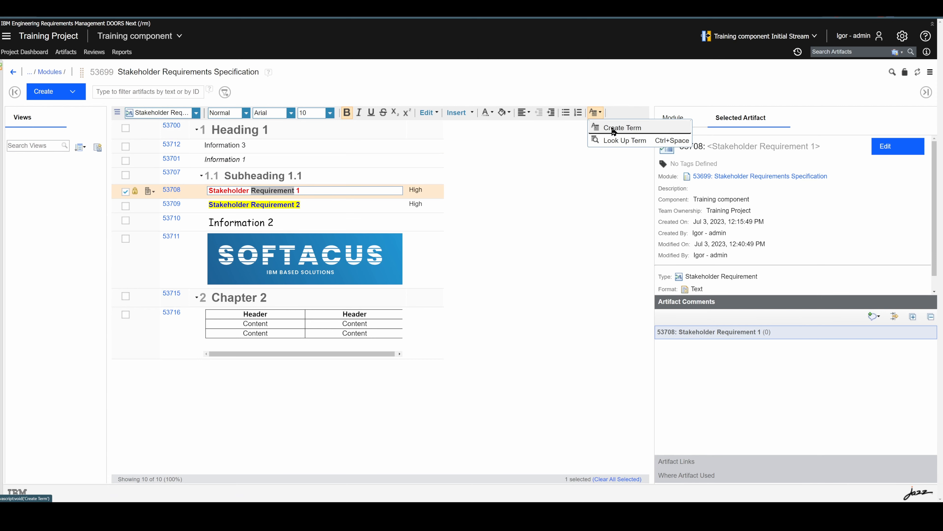
click(613, 128)
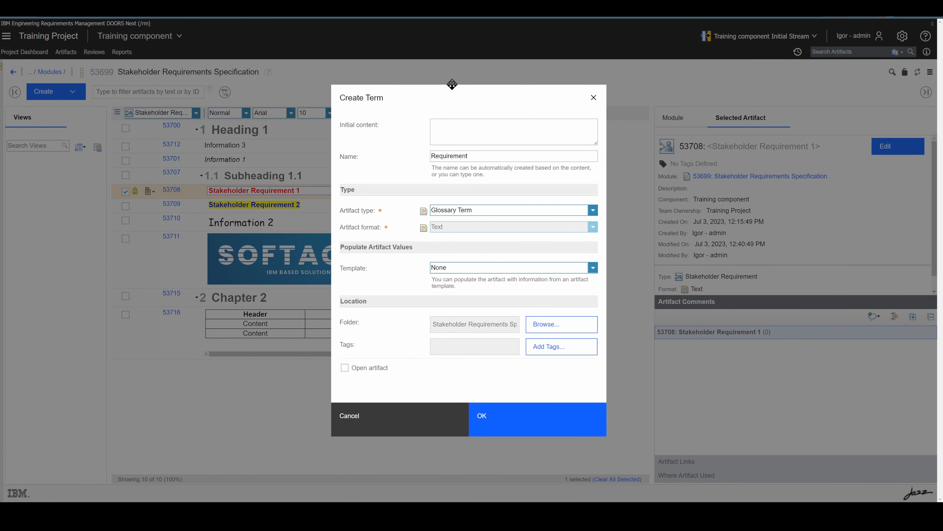
Create the term in My Glossary Terms with content "Requirements are behaviors, characteristics or features that are necessary in the developed system".
text(Requirements are behaviors, characteristics or features that are necessary in the developed system)
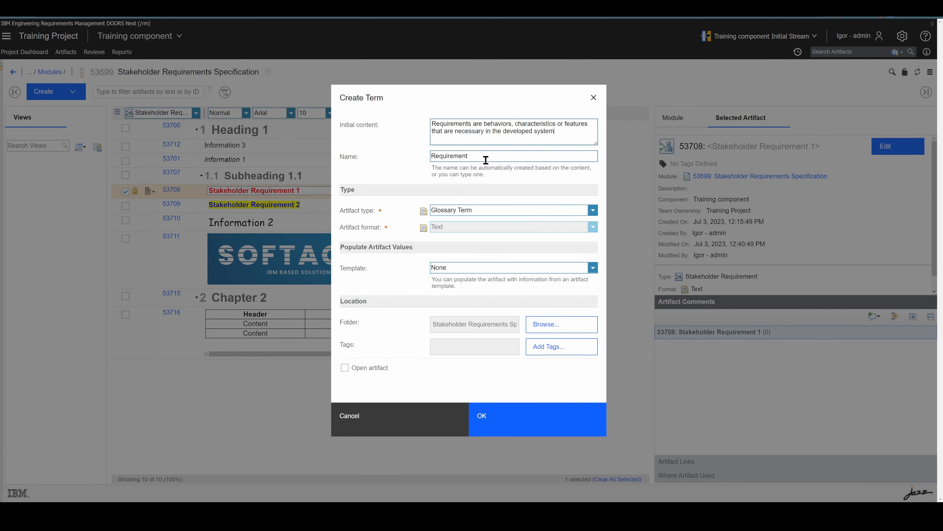
click(551, 325)
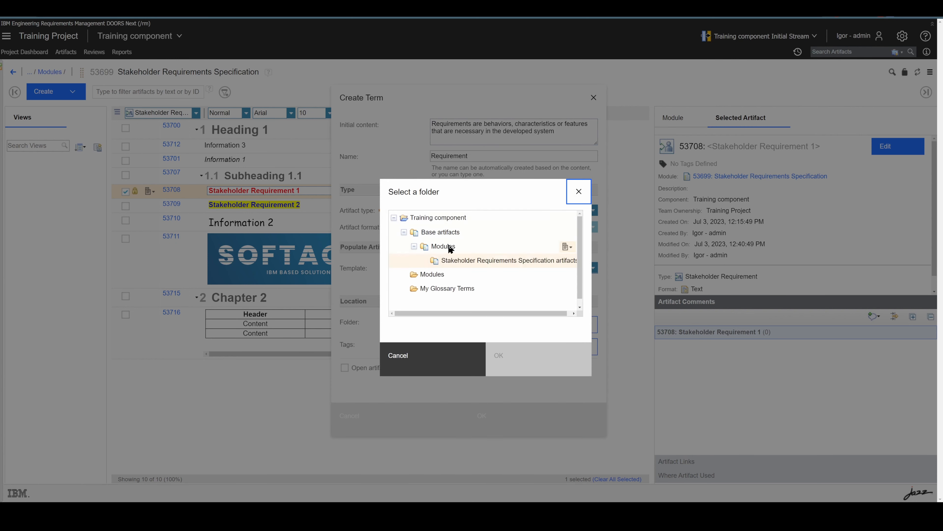
click(444, 288)
click(523, 354)
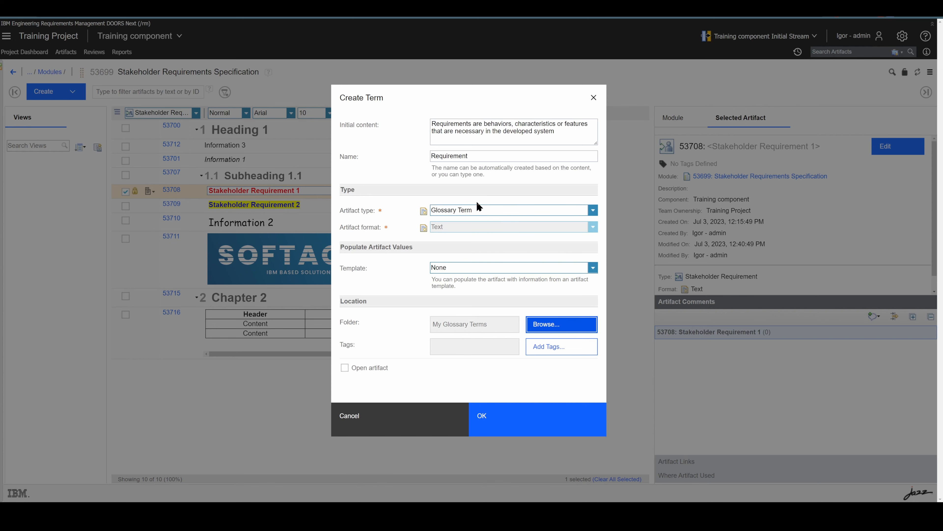
click(495, 415)
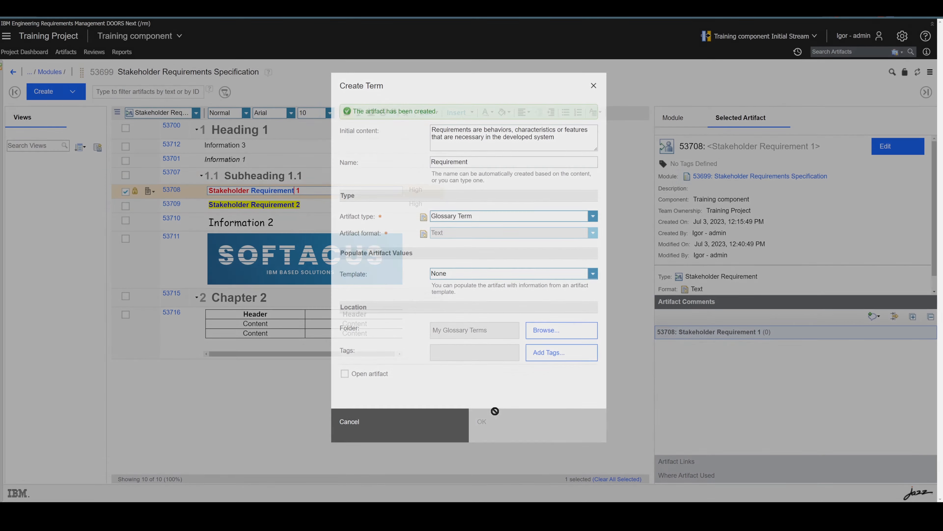
click(502, 250)
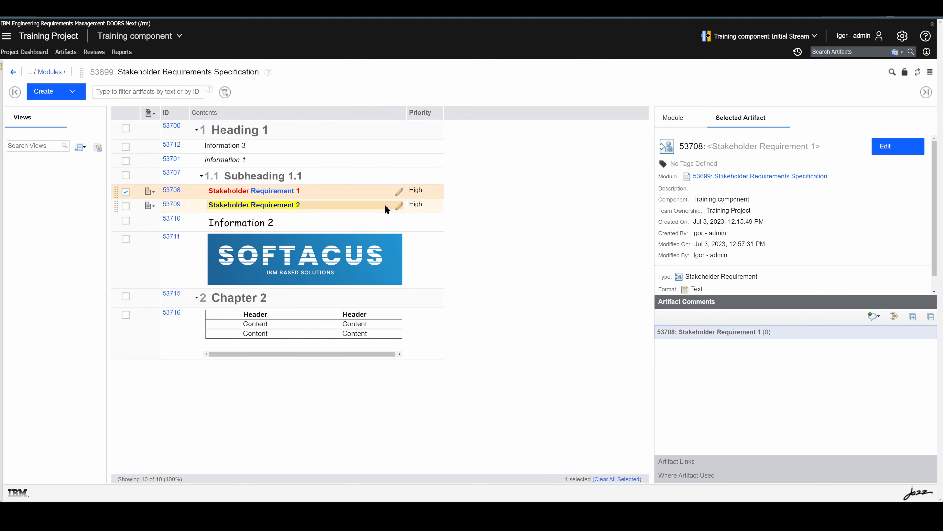
Look up the word "Requirement" in Stakeholder Requirement 2 and link it to the existing Requirement glossary term.
click(397, 206)
drag(295, 205, 252, 208)
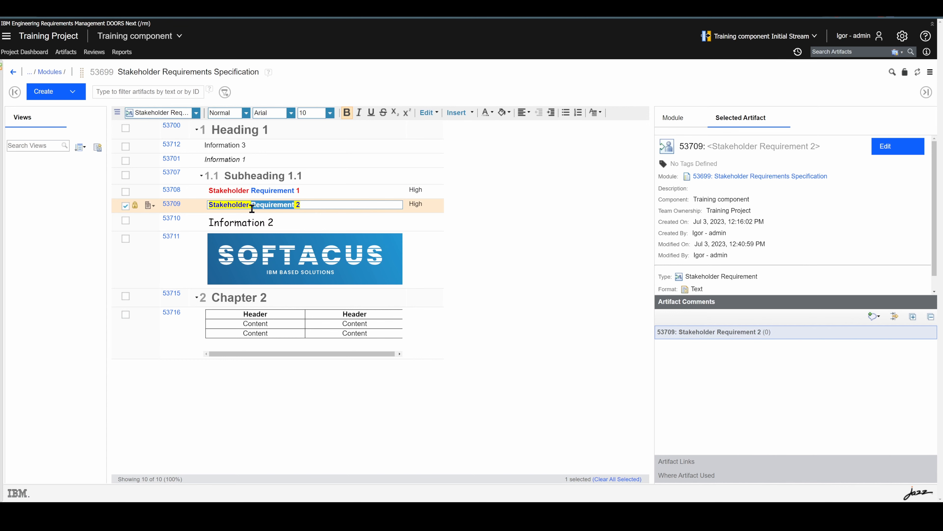
key(ctrl+m)
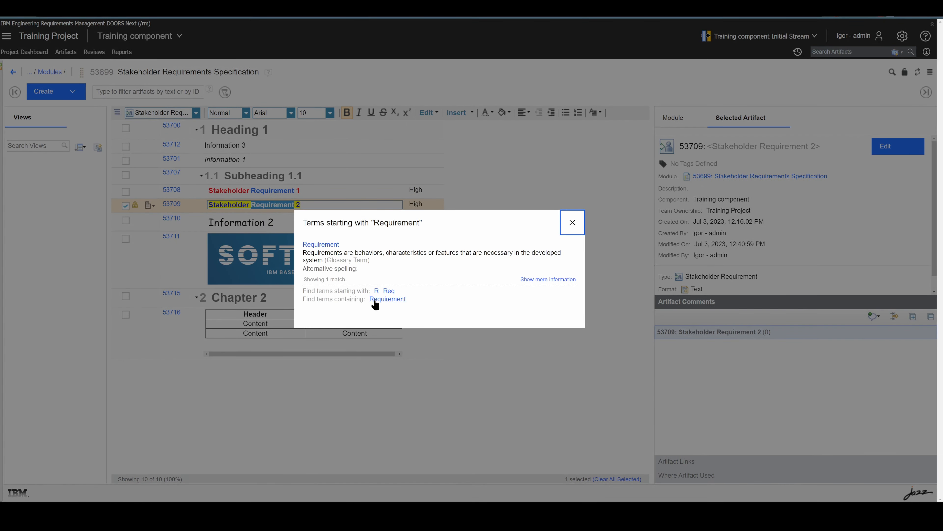
click(329, 247)
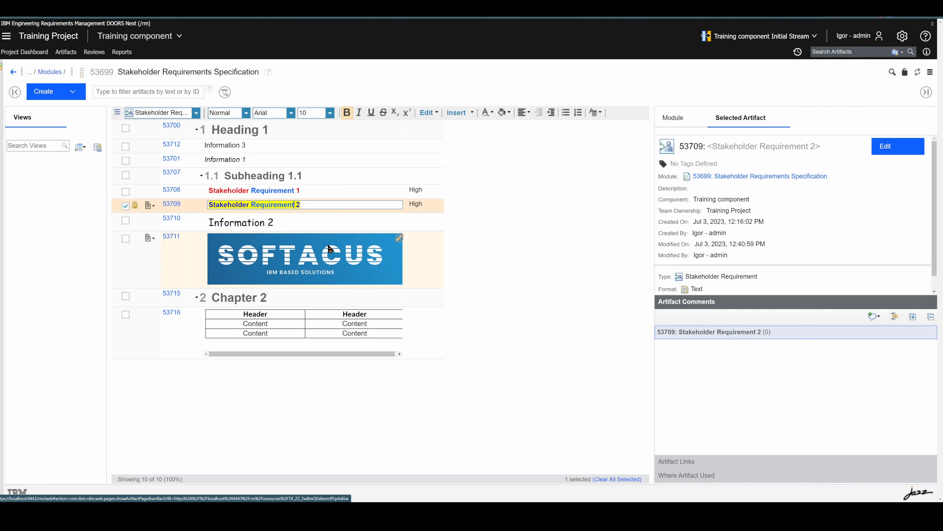
click(487, 287)
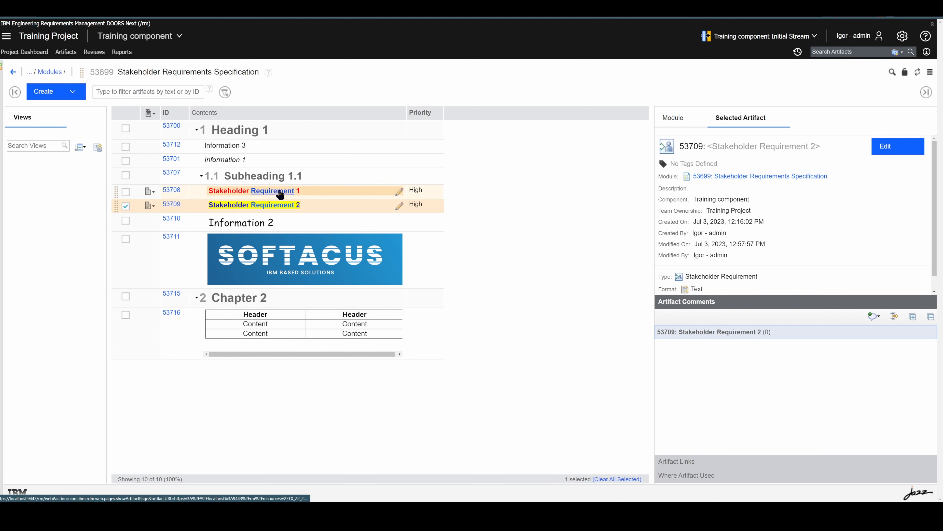
mouse_move(281, 193)
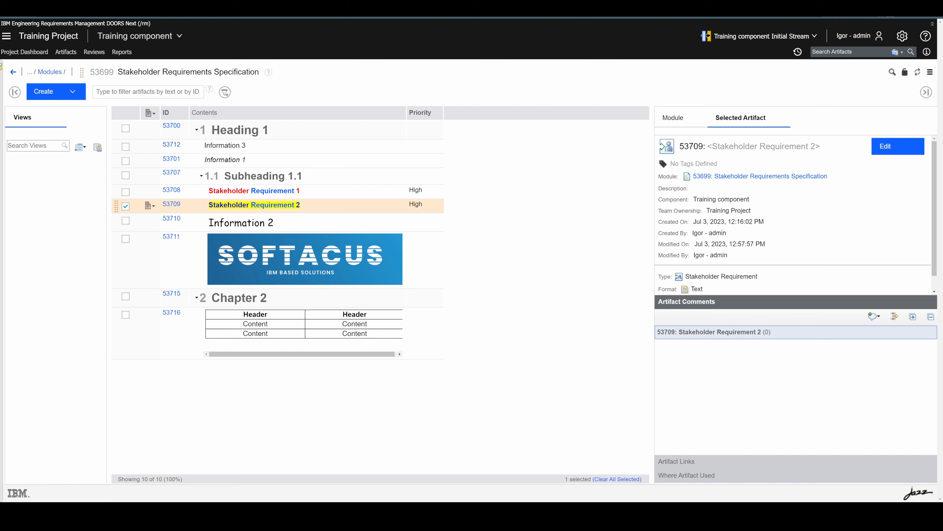
Open the component's artifact type definitions and start a new type named "Systems Requirements Specification".
click(902, 36)
click(832, 70)
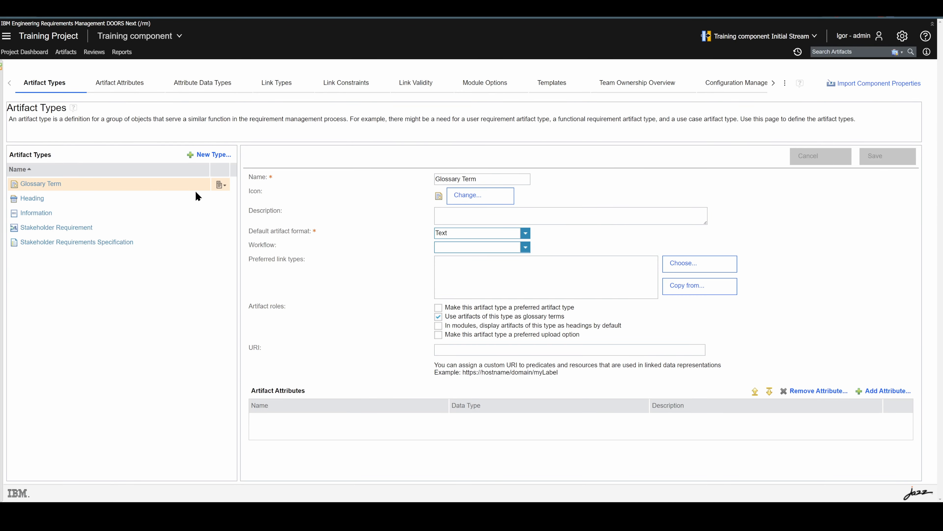
click(214, 160)
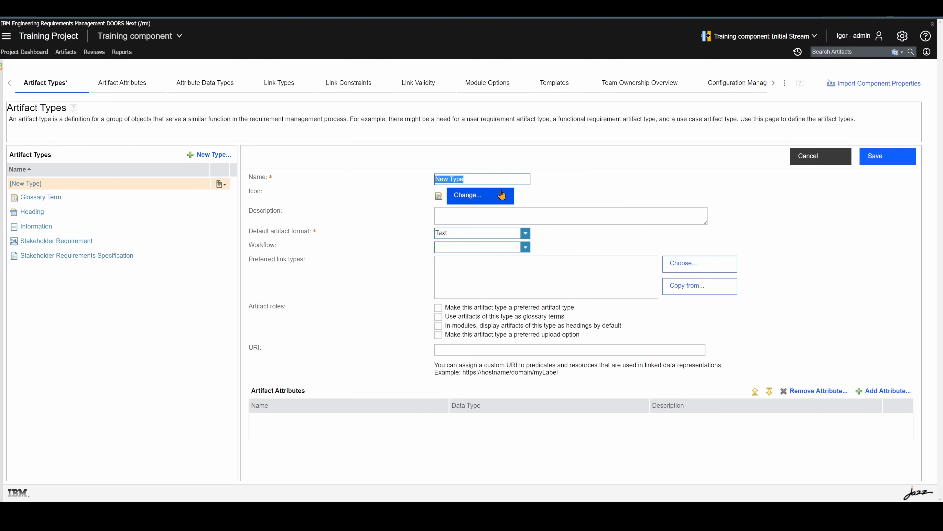
text(Systems R)
text(equirem)
text(ents Specification)
Give the new type the System Requirement Module icon and the default artifact format Module, and save it.
click(502, 194)
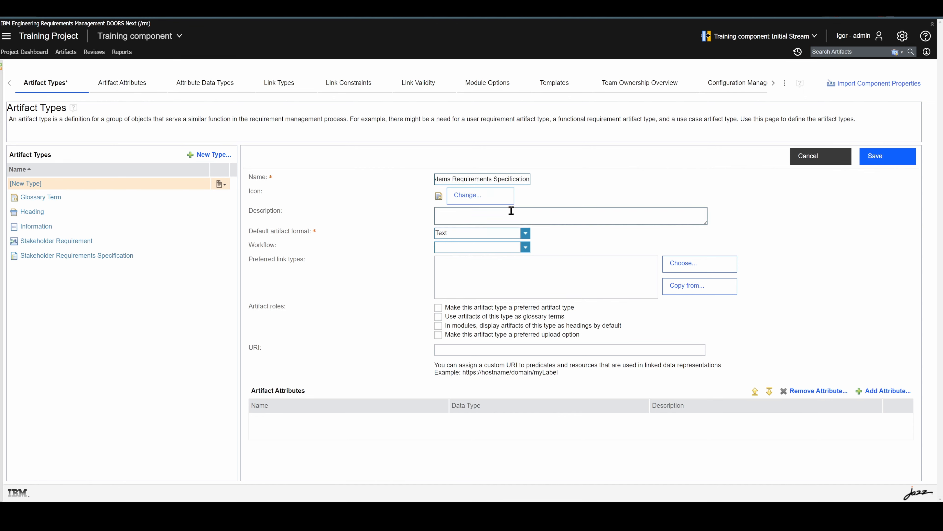
scroll(455, 224, down, 15)
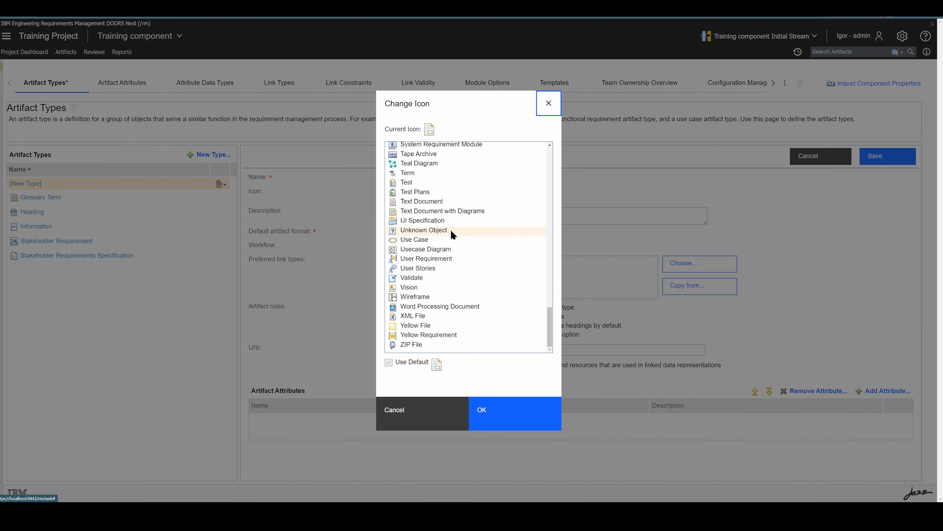
click(442, 144)
click(500, 419)
click(524, 237)
click(501, 265)
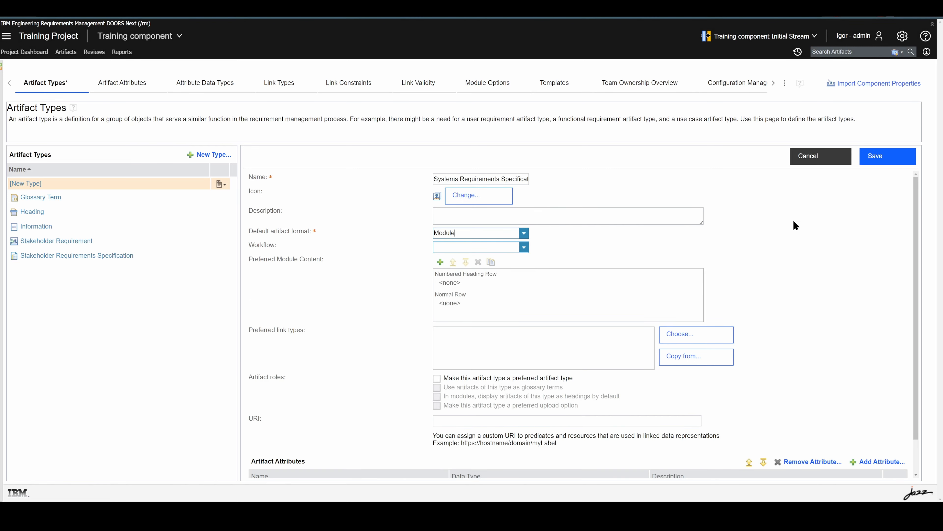
click(886, 154)
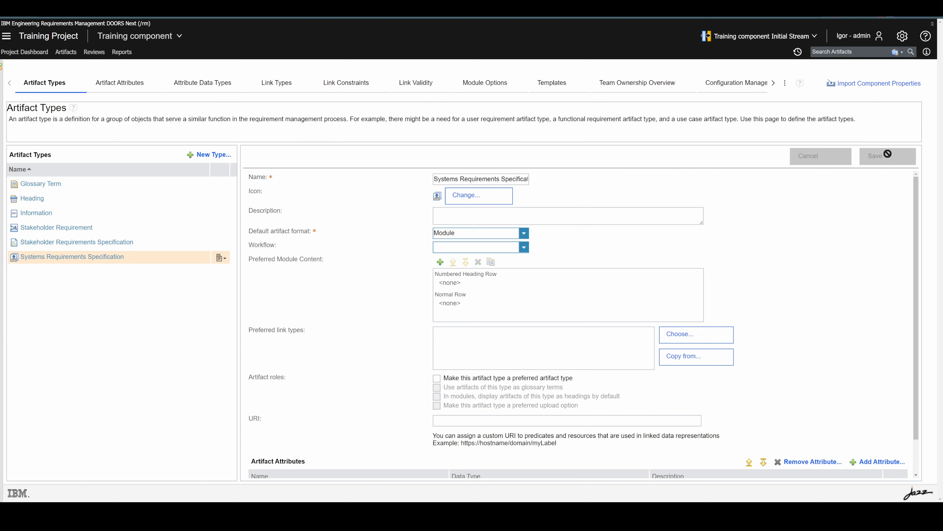
Create and save another artifact type named "System Requirements" with its own icon, keeping the Text format.
click(216, 154)
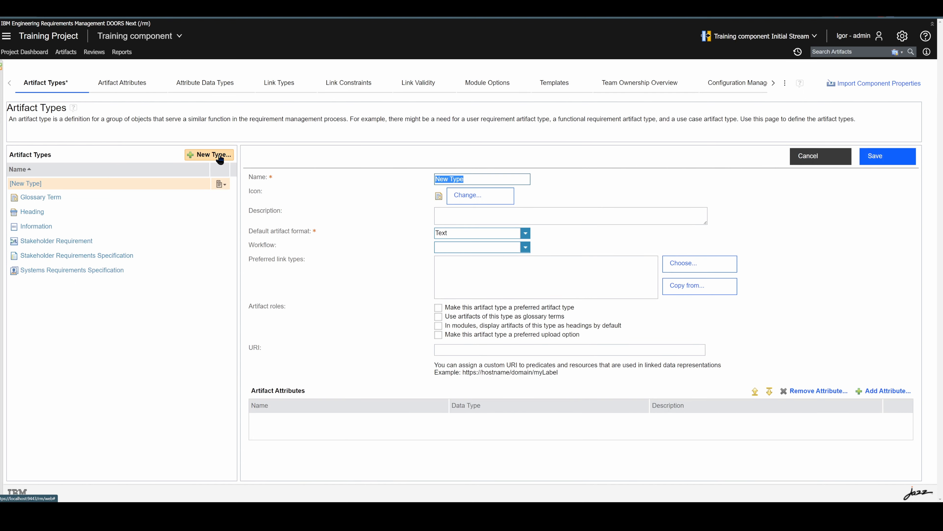
text(Requirements)
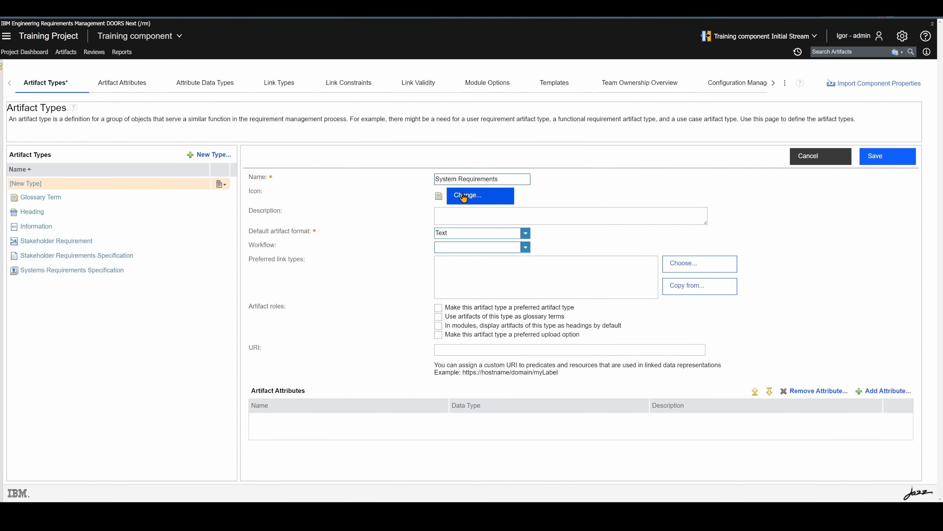
click(463, 197)
scroll(485, 214, down, 10)
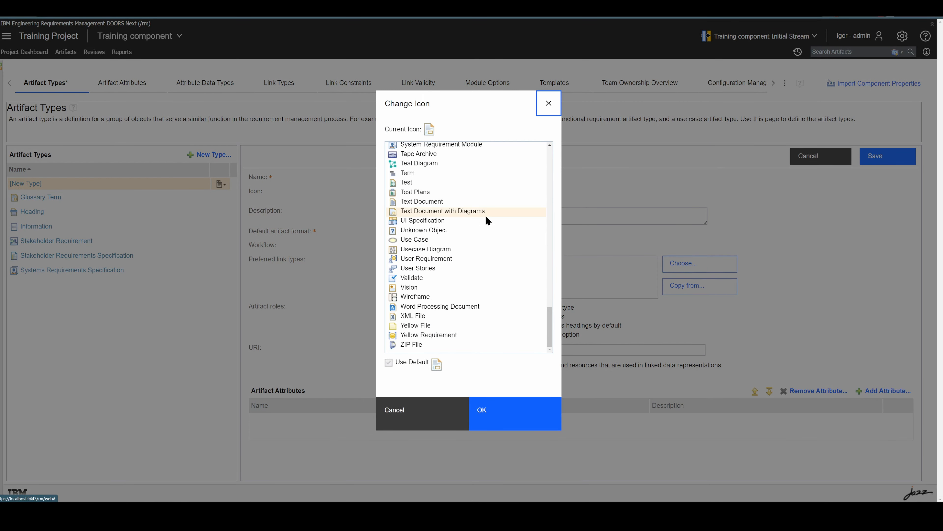
scroll(485, 217, up, 2)
click(448, 148)
click(498, 416)
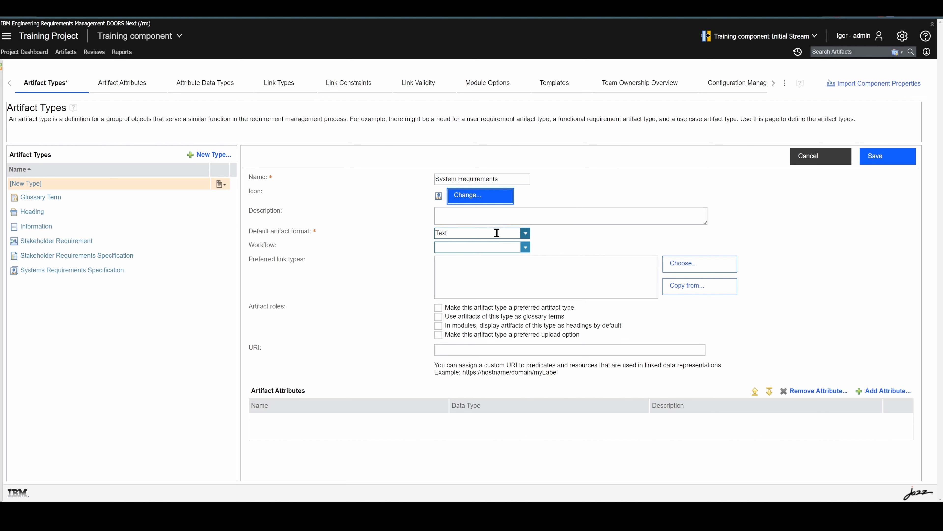
click(896, 160)
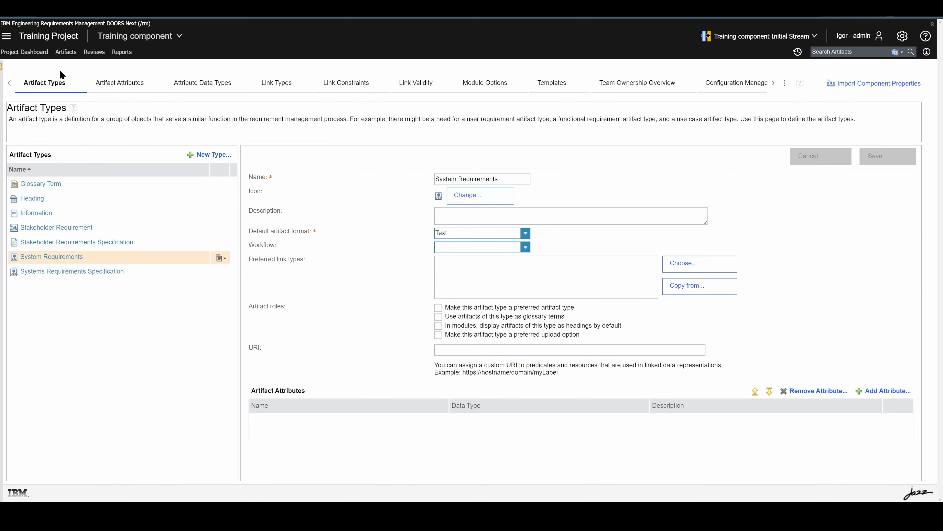
From the artifacts' Modules view, start an import of requirements from within a text document.
click(65, 53)
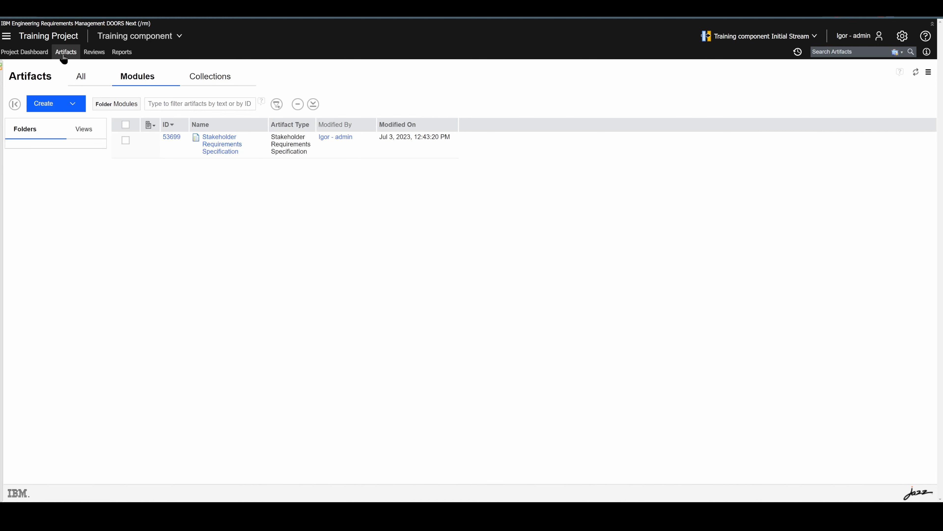
click(66, 107)
click(56, 146)
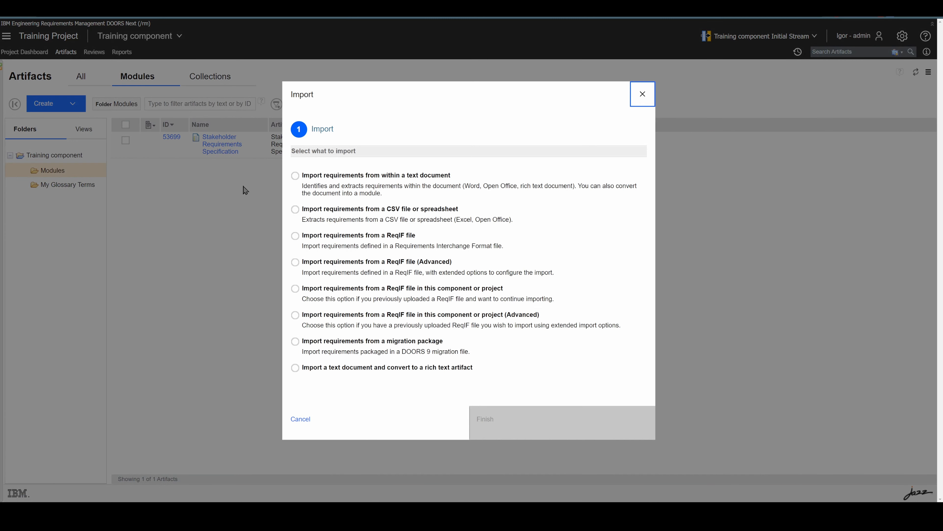
click(295, 176)
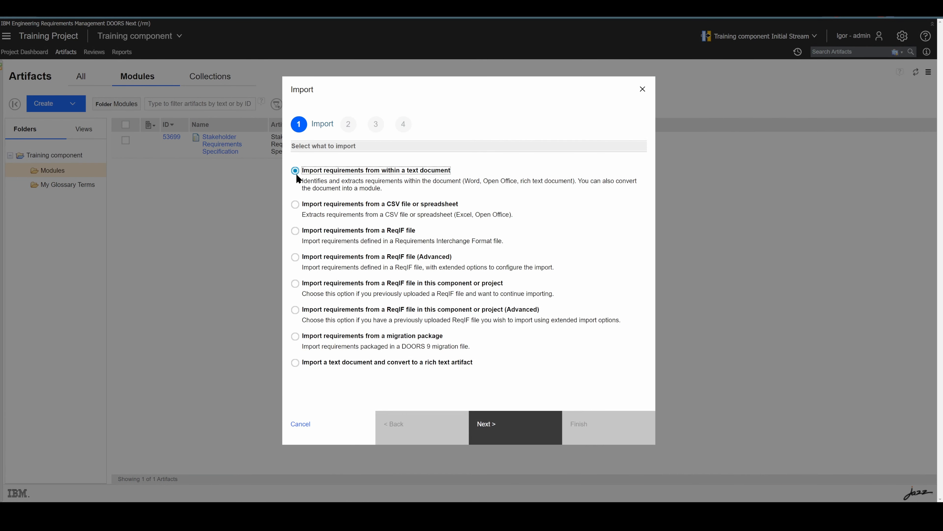
click(540, 434)
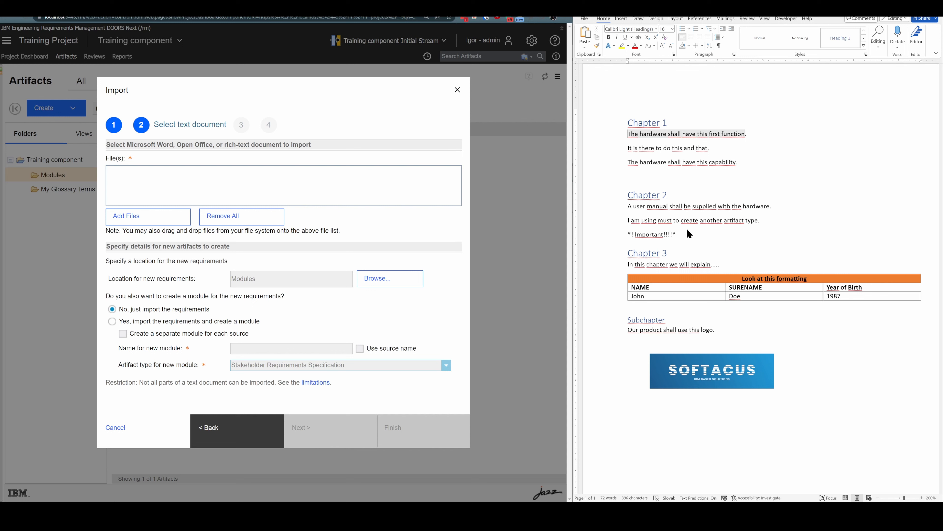
Add training document.docx and import it into a new module named "Systems Requirements Specification" with the artifact type Systems Requirements Specification.
click(729, 235)
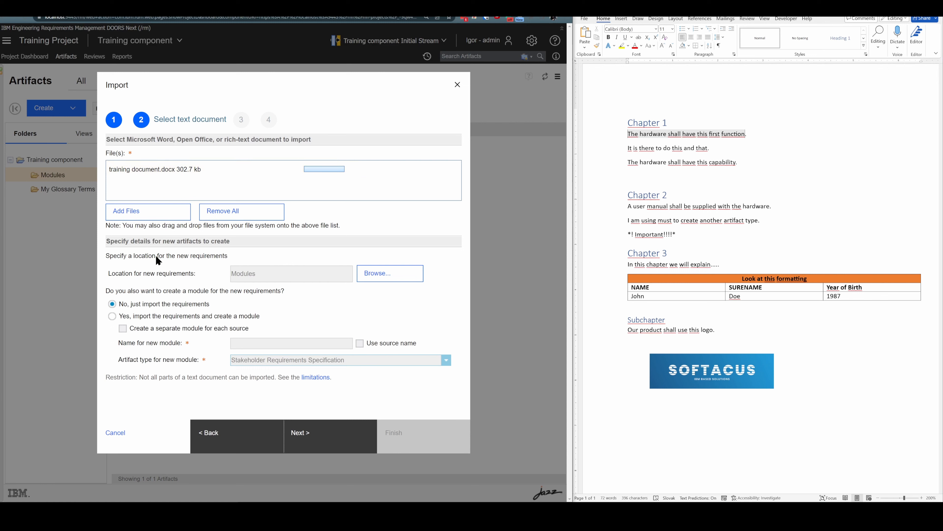
click(113, 316)
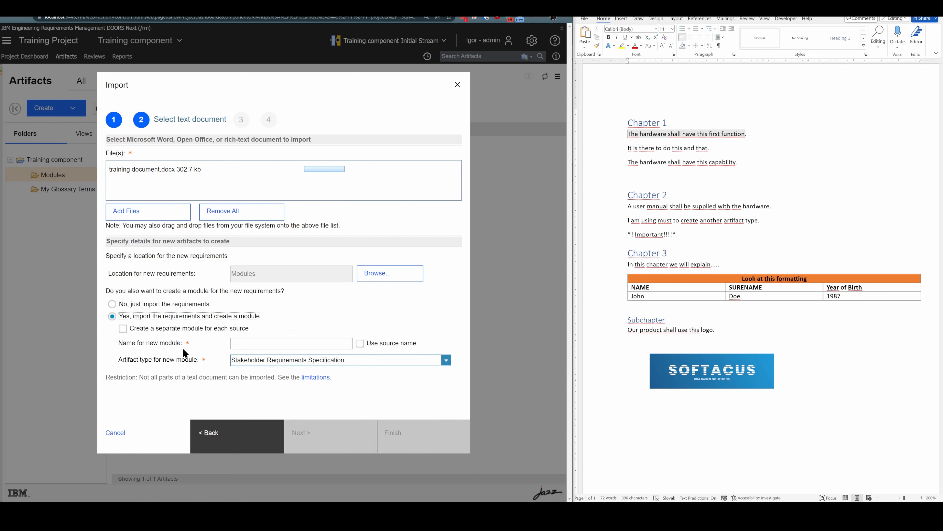
click(359, 346)
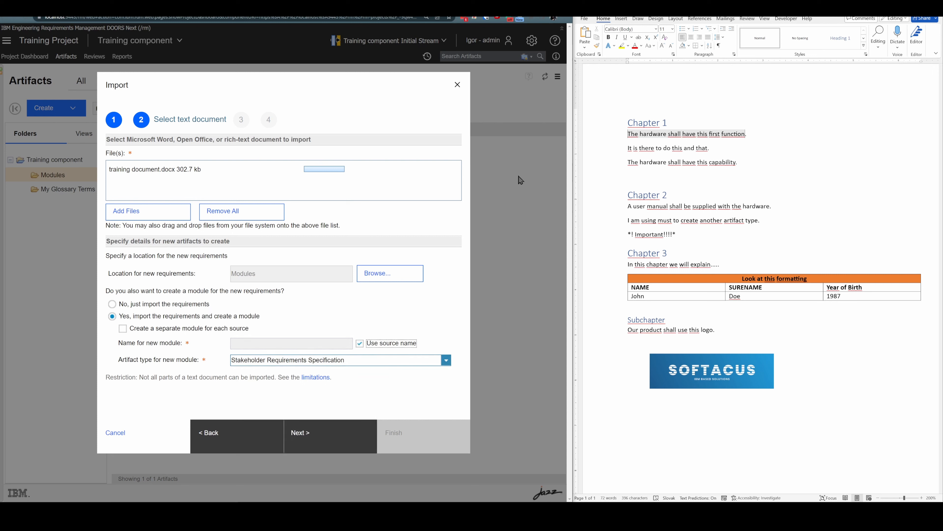
click(359, 343)
click(314, 346)
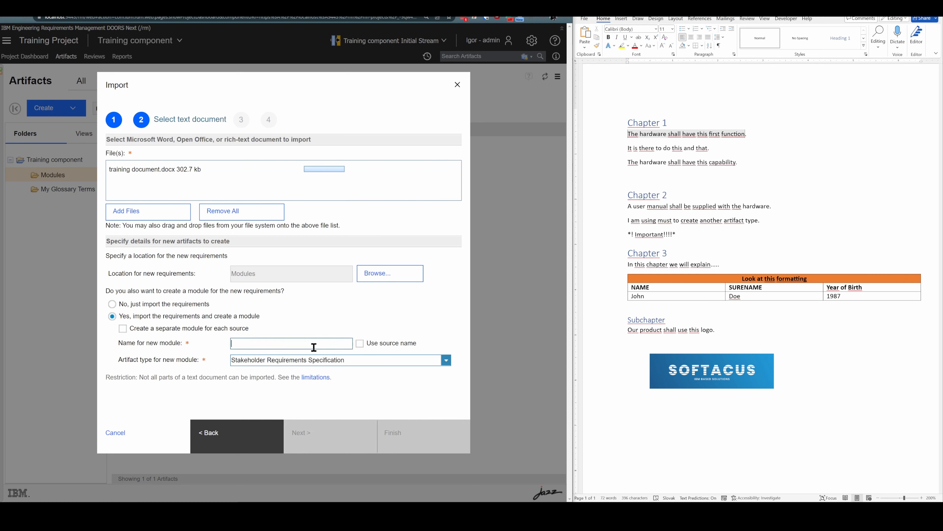
text(System Require)
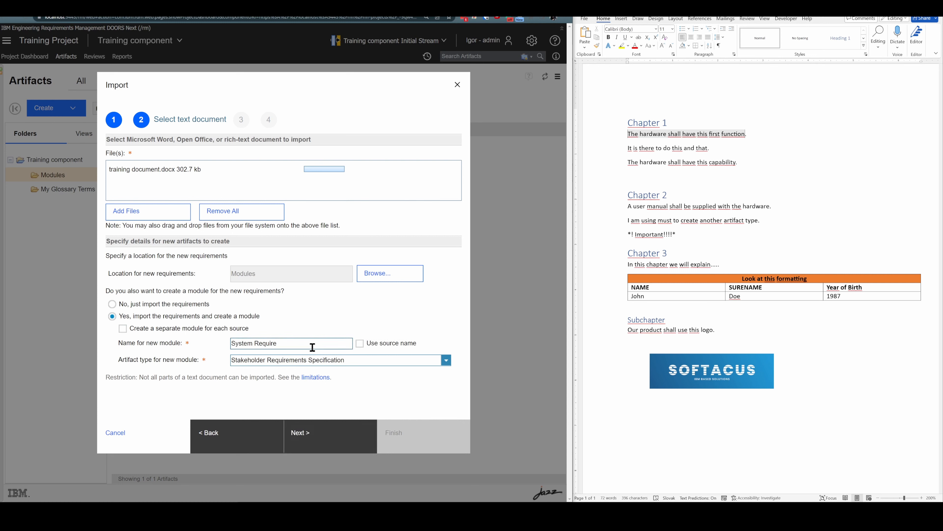
text(ments Specification)
click(445, 360)
click(379, 383)
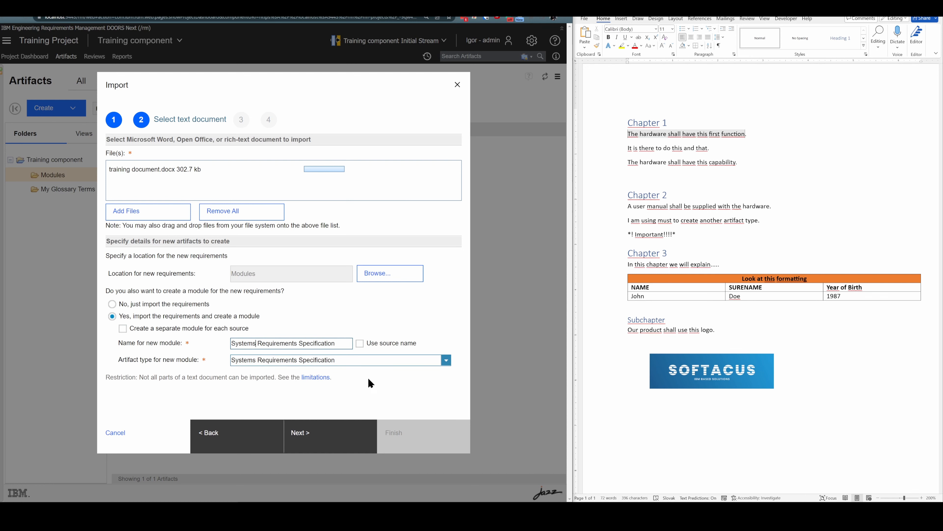
click(343, 438)
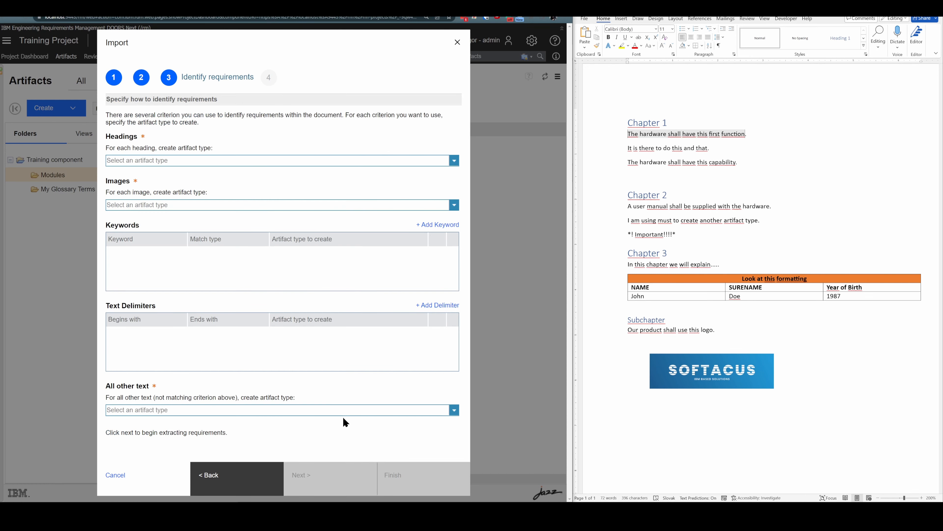
Map the document's headings to the Heading artifact type and its images to Information.
click(454, 161)
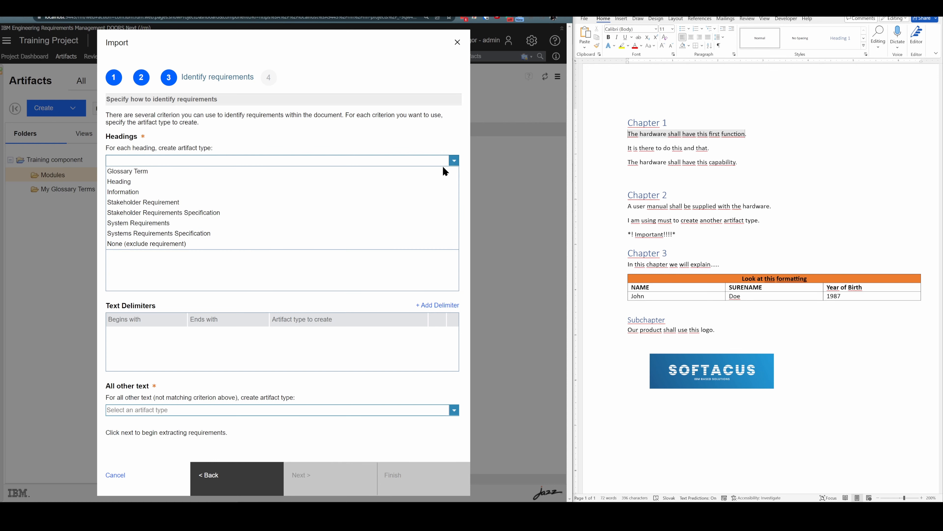
click(127, 182)
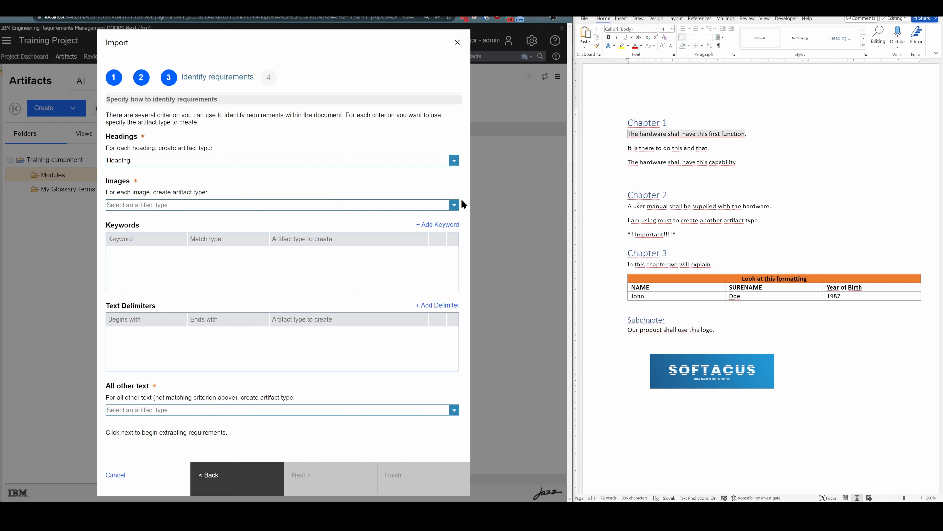
click(454, 205)
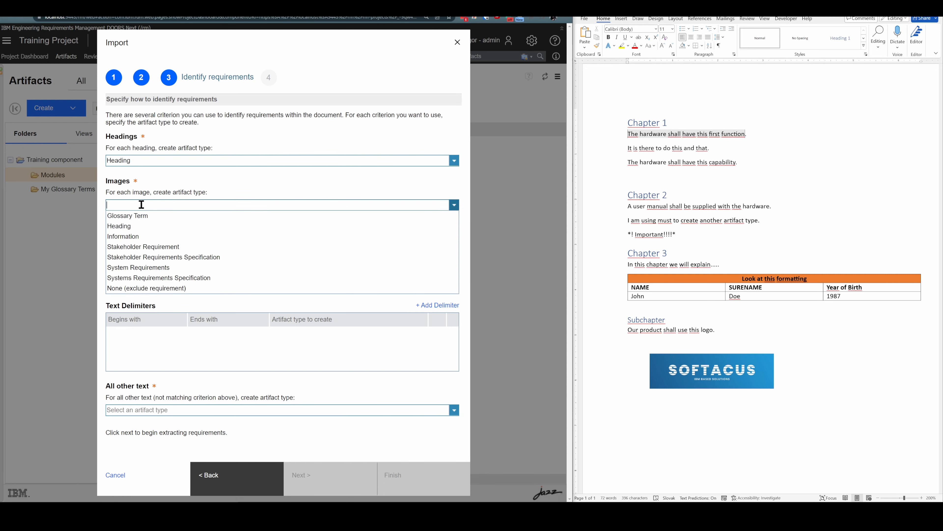
click(152, 237)
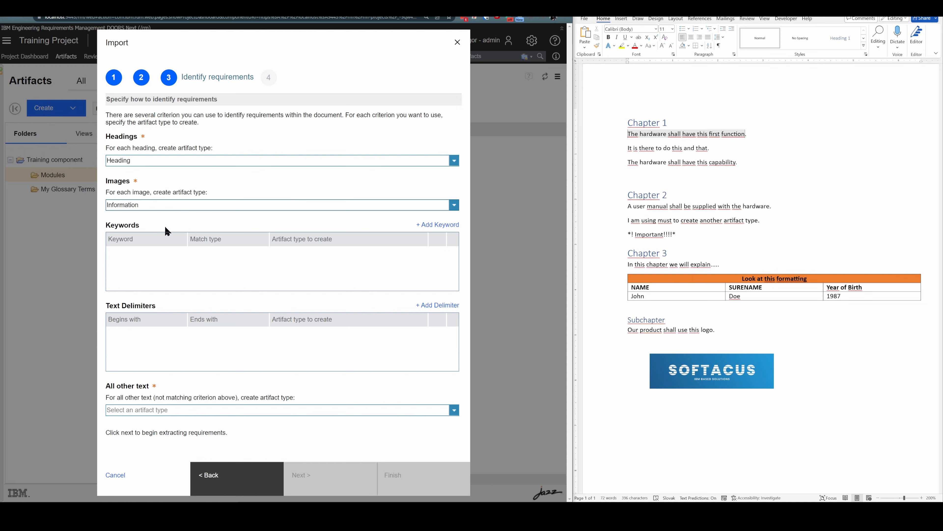
Add the keyword "shall" with match type Sentence, creating System Requirements artifacts.
click(454, 227)
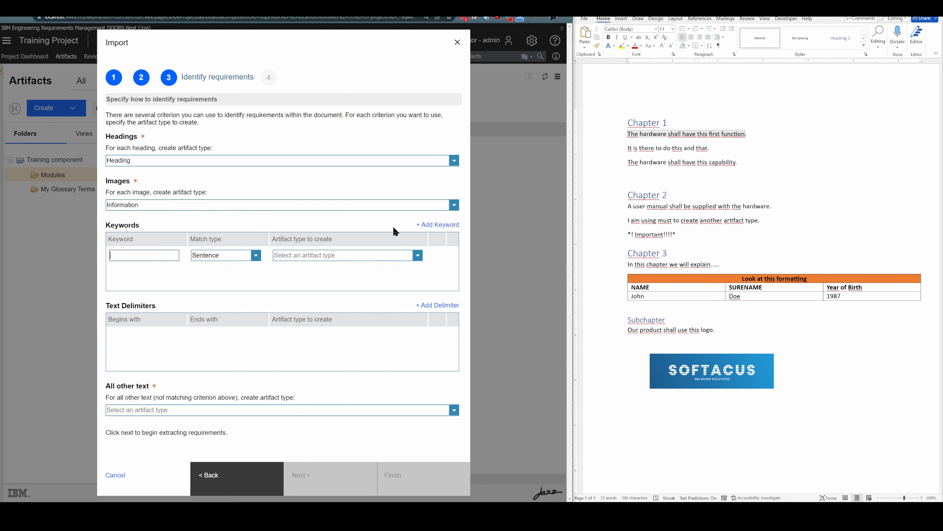
text(shall)
click(260, 251)
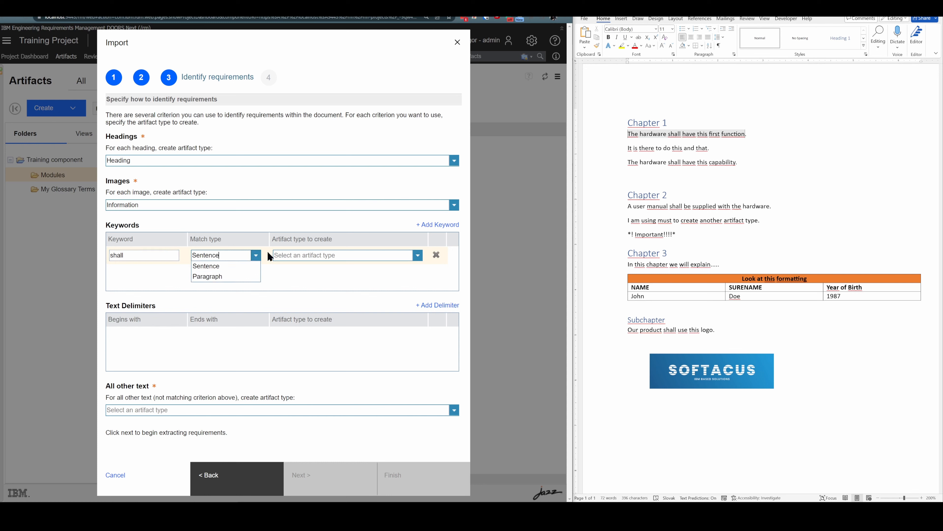
click(418, 256)
click(419, 257)
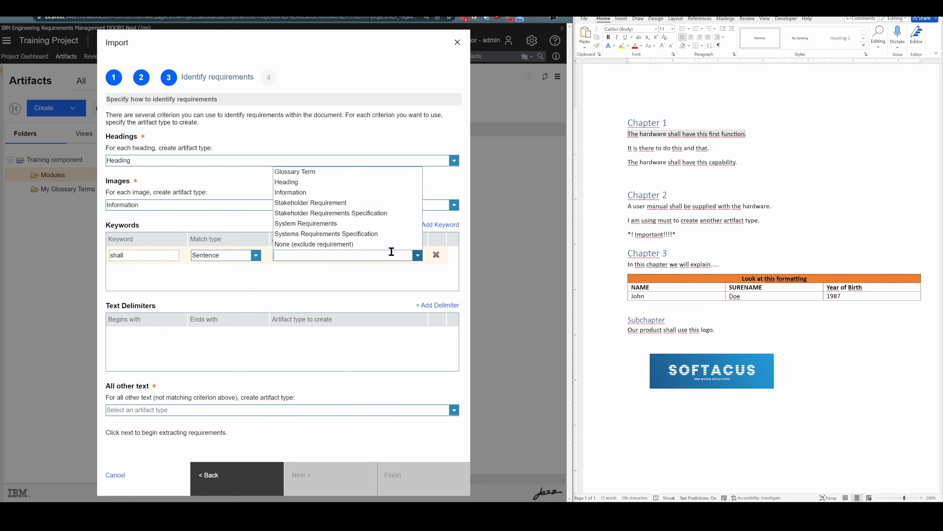
click(322, 225)
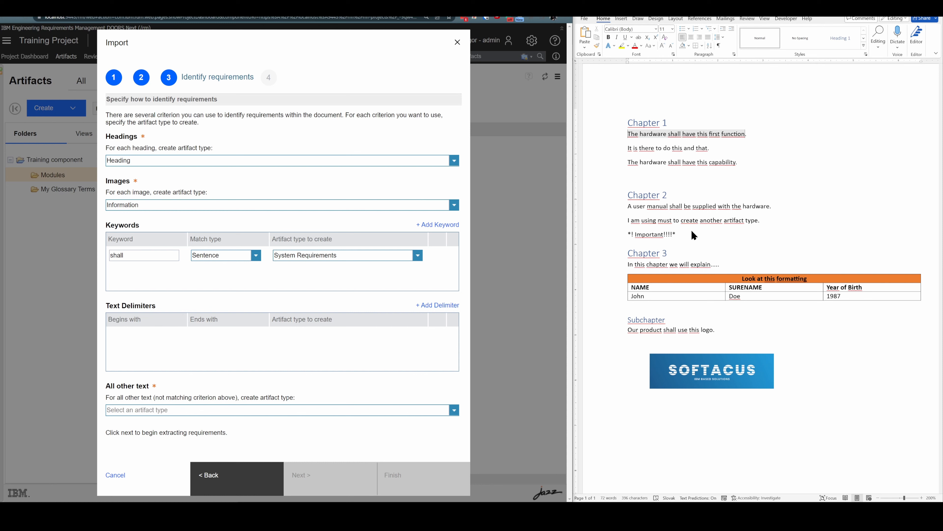
Highlight the "*! Important!!!!*" line in the Word document, and map all other text in the import to Information artifacts.
drag(678, 232, 602, 237)
click(744, 236)
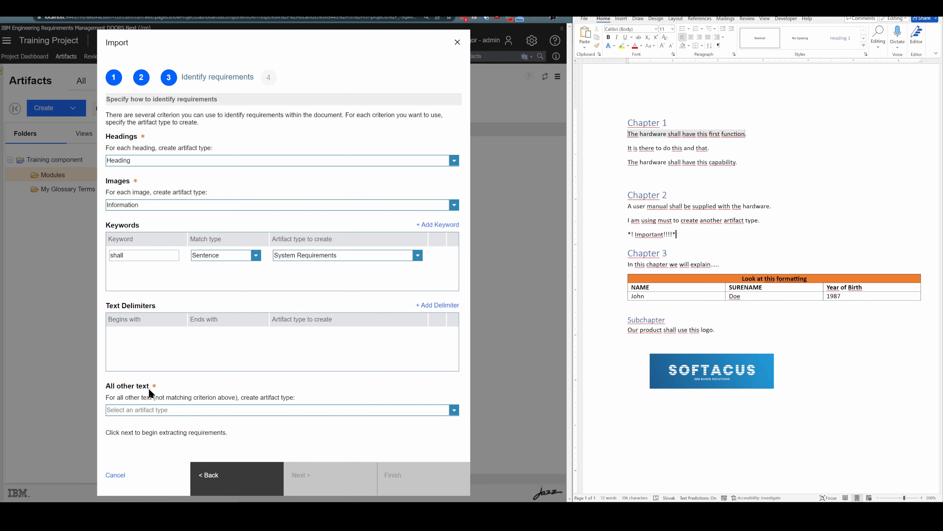
drag(148, 390, 157, 388)
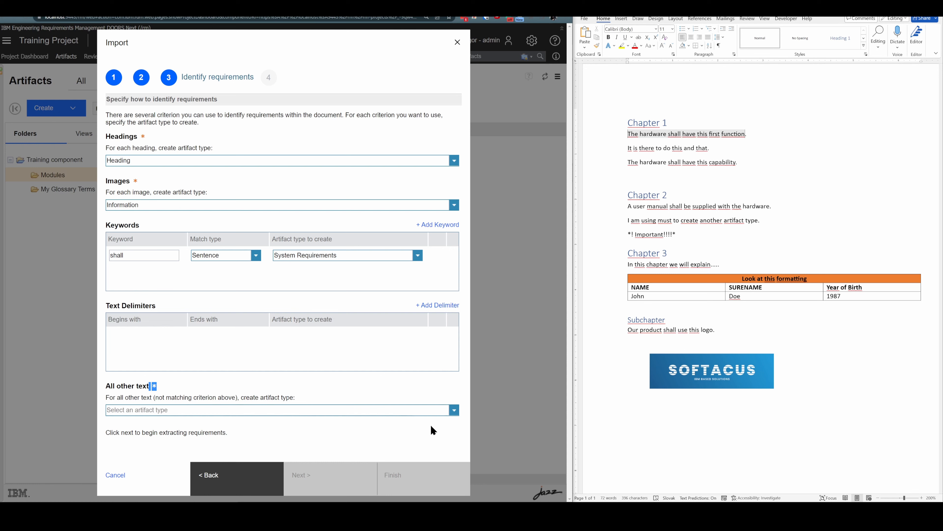
click(453, 409)
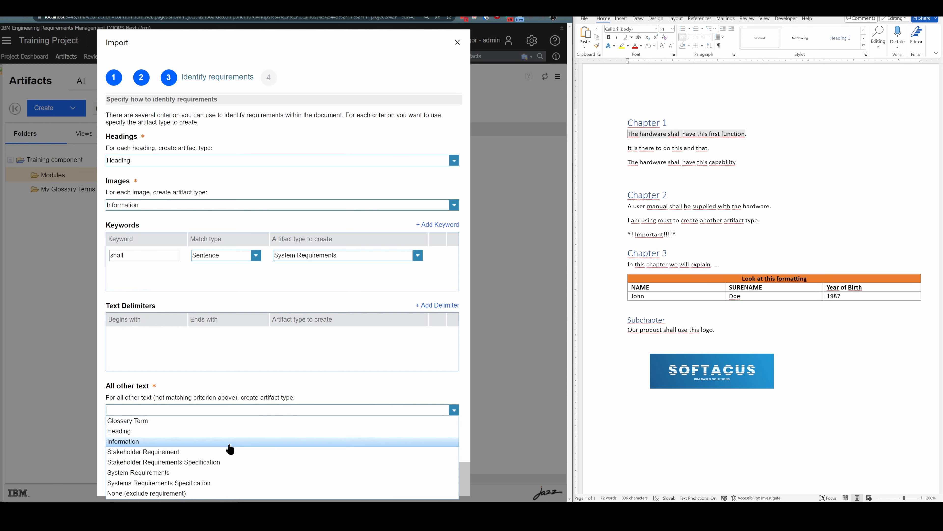
click(193, 442)
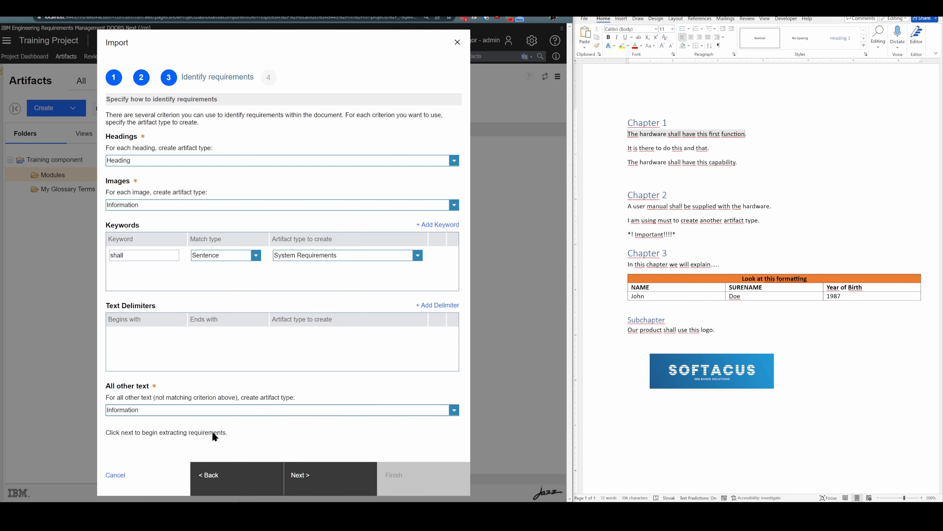
Extract the requirements from the Word document, finish the import, and close the wizard.
click(319, 479)
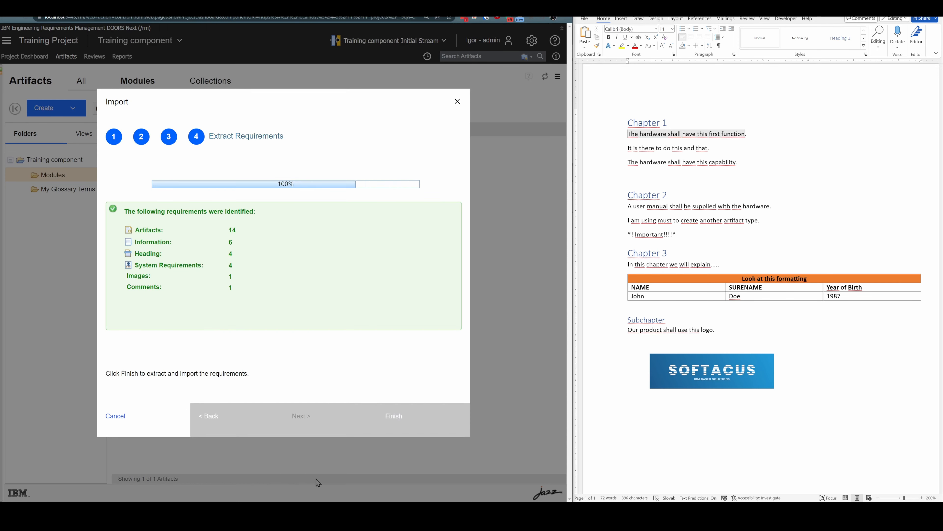
click(427, 425)
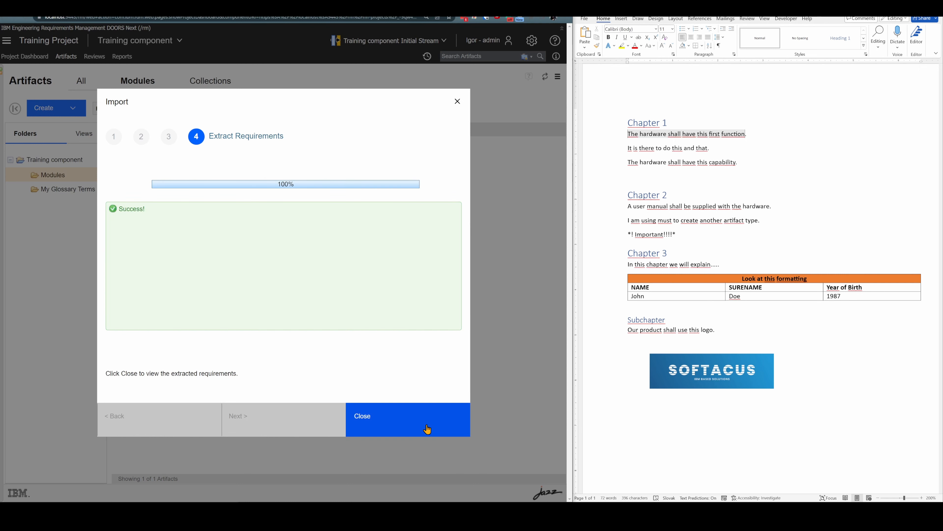
click(426, 424)
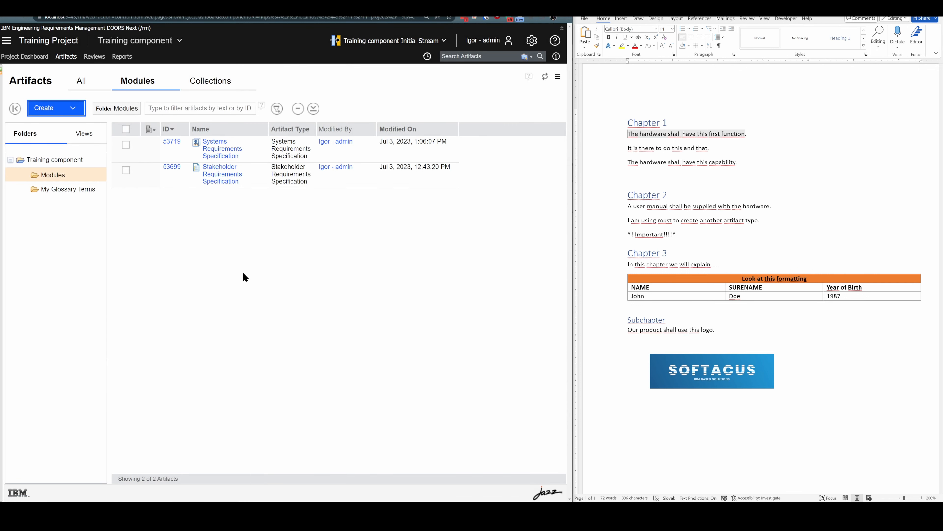
Open the imported Systems Requirements Specification module and examine the type and comments of the first two sentences in Chapter 1.
click(216, 152)
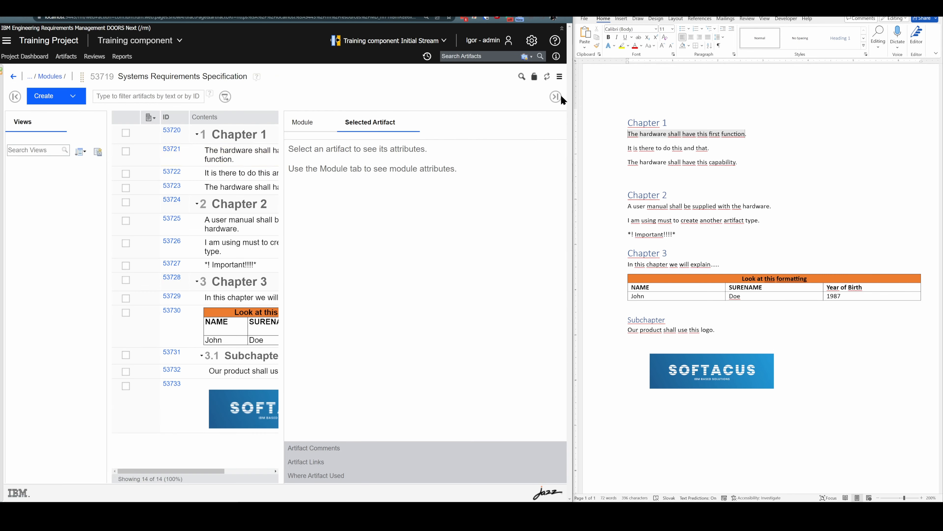
click(554, 97)
click(247, 150)
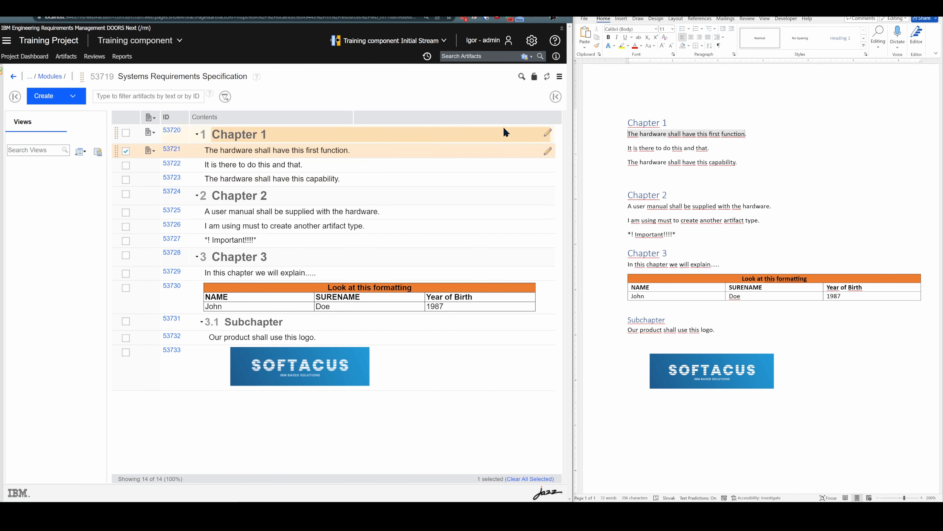
click(555, 96)
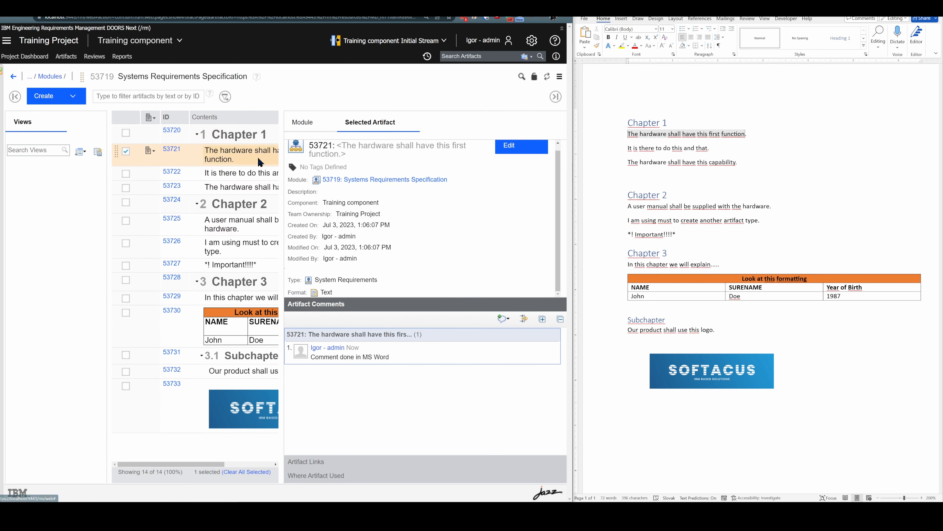
click(241, 173)
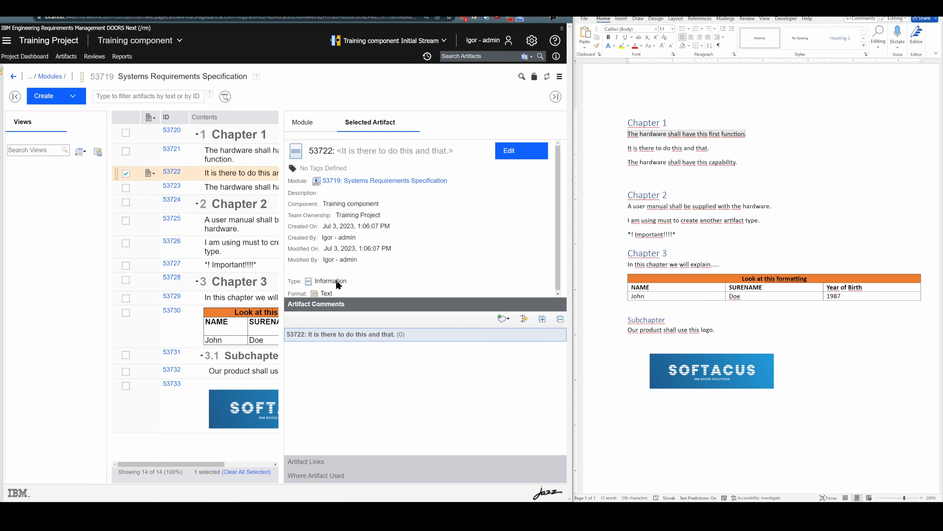
click(555, 97)
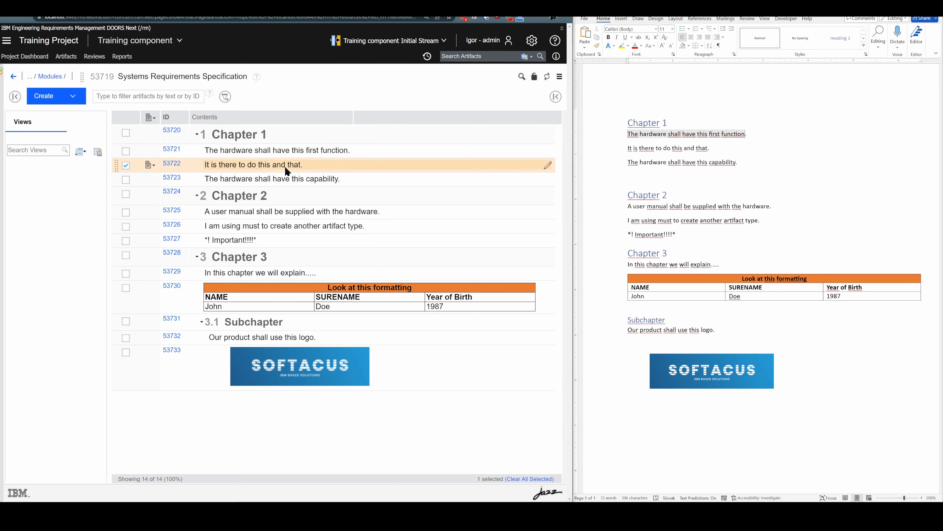
Examine the artifact details of "The hardware shall have this capability." and of the "Look at this formatting" table.
click(276, 179)
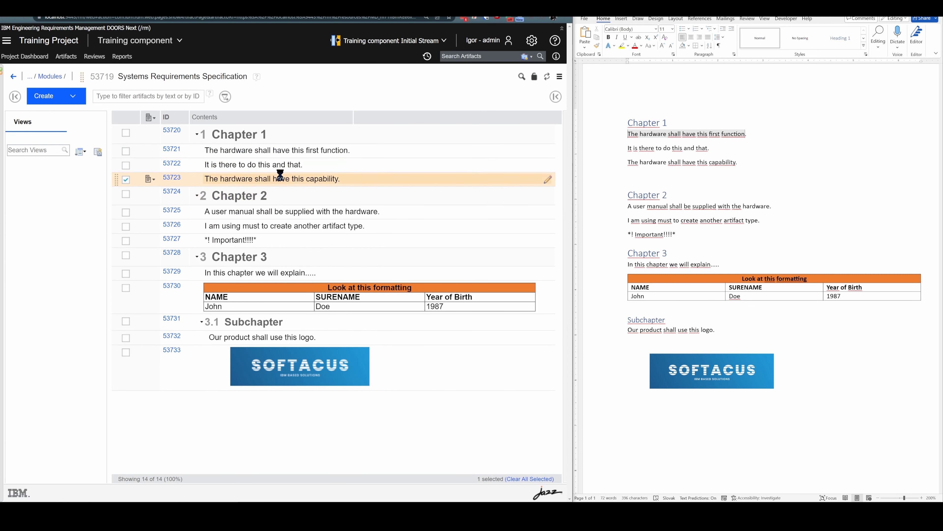
click(555, 97)
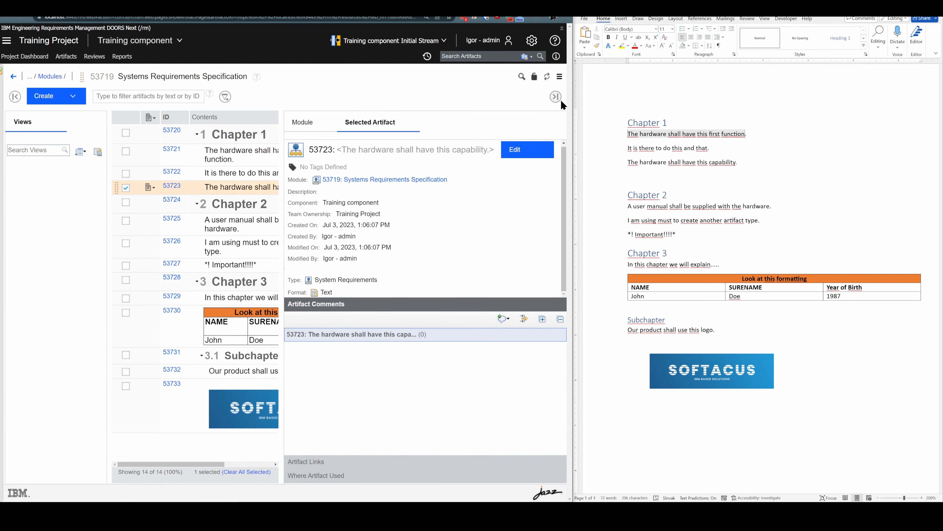
click(555, 96)
click(308, 290)
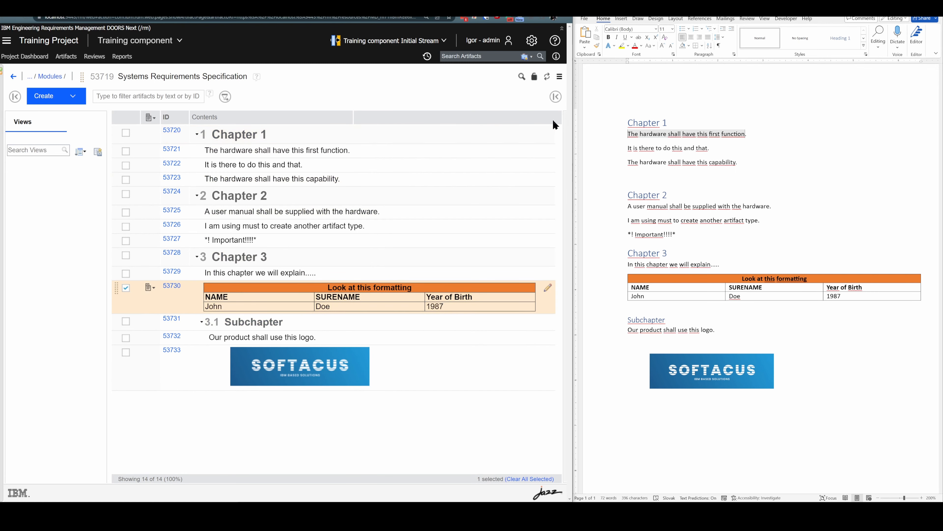
click(558, 96)
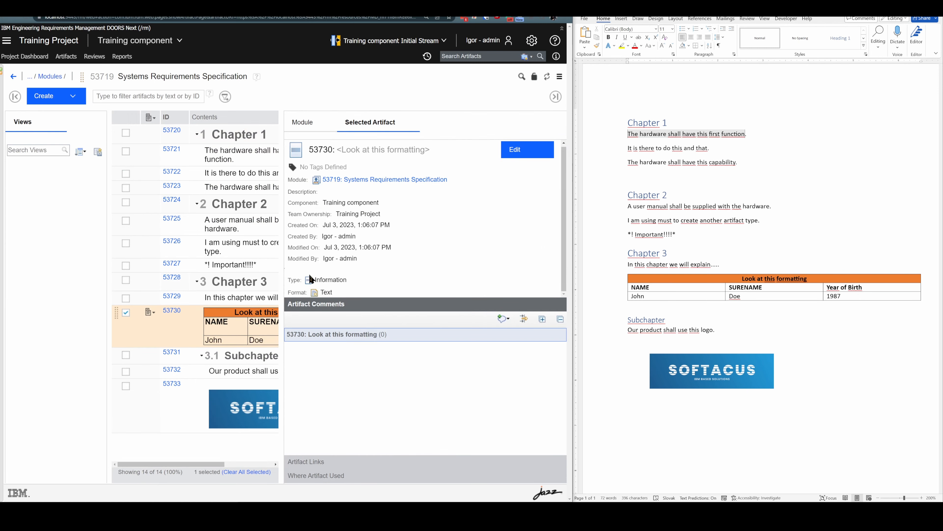
click(551, 96)
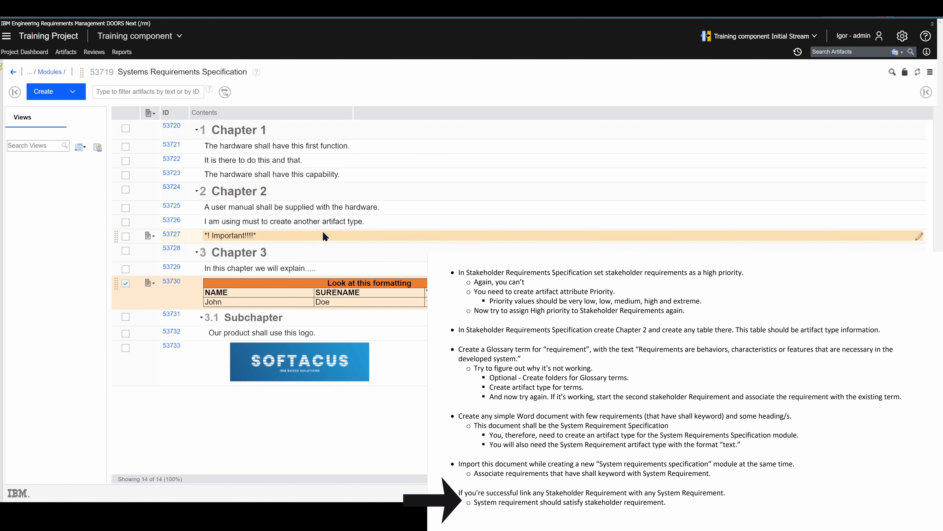
Add the Artifact Type attribute as a column to the module's display.
right_click(387, 114)
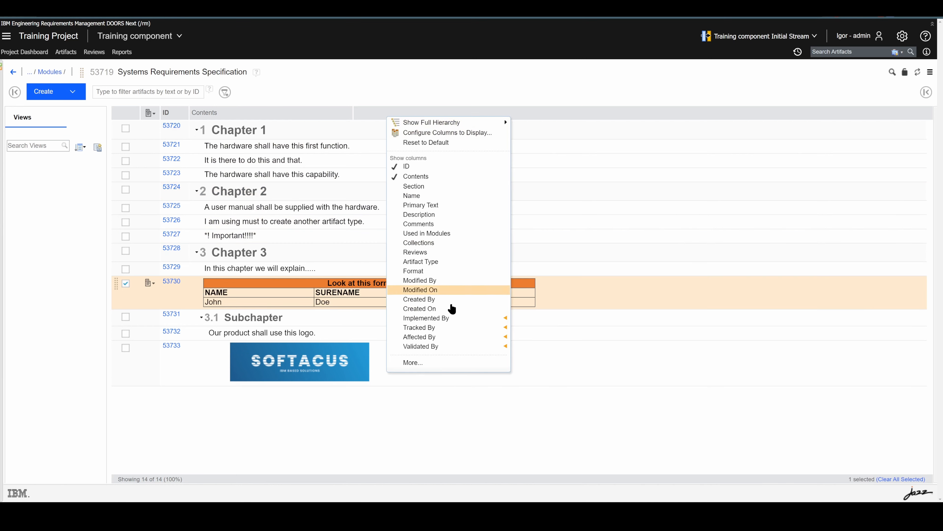
click(446, 368)
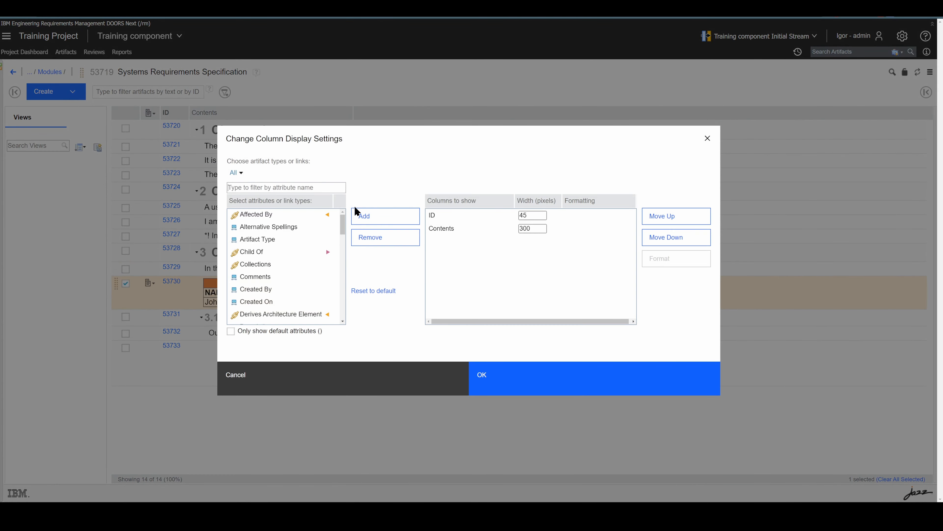
text(typ)
click(288, 215)
click(386, 216)
click(491, 376)
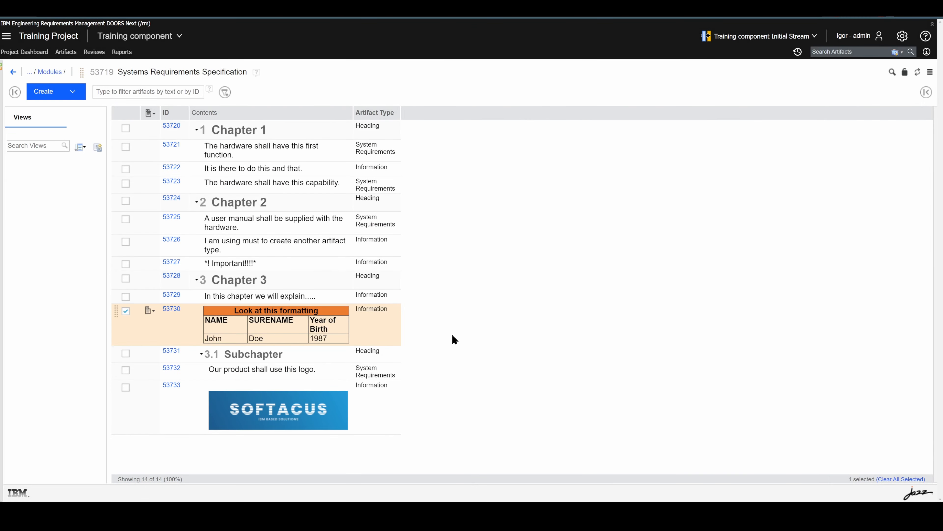
Select "The hardware shall have this first function." and open the Stakeholder Requirements Specification module in a separate window beside it.
click(257, 155)
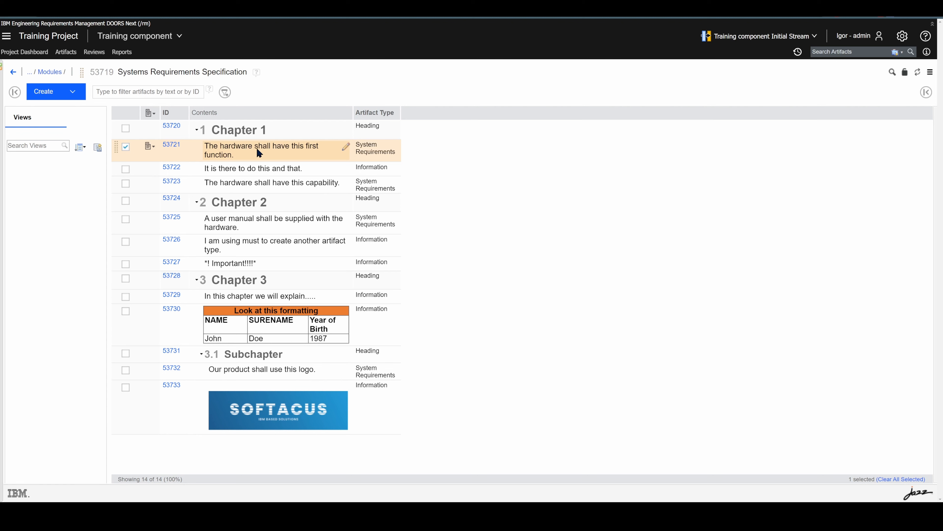
right_click(72, 55)
click(91, 60)
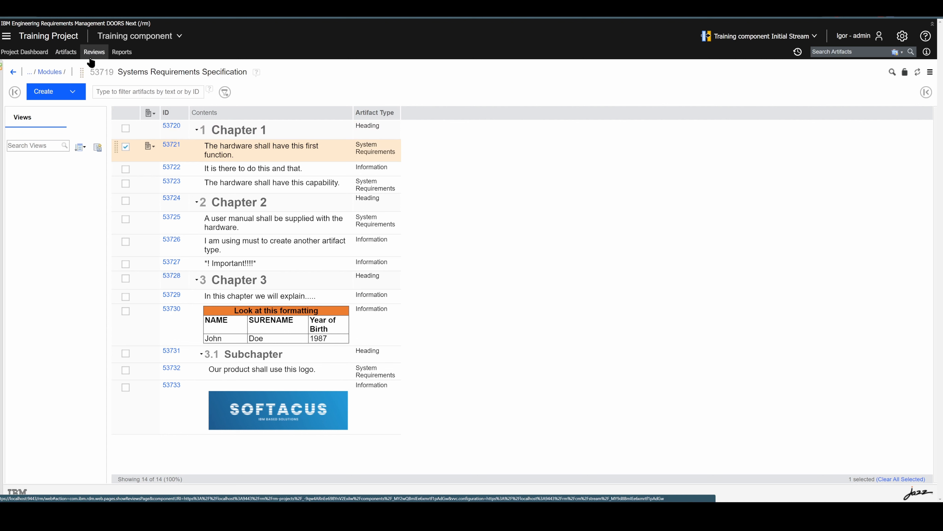
click(283, 10)
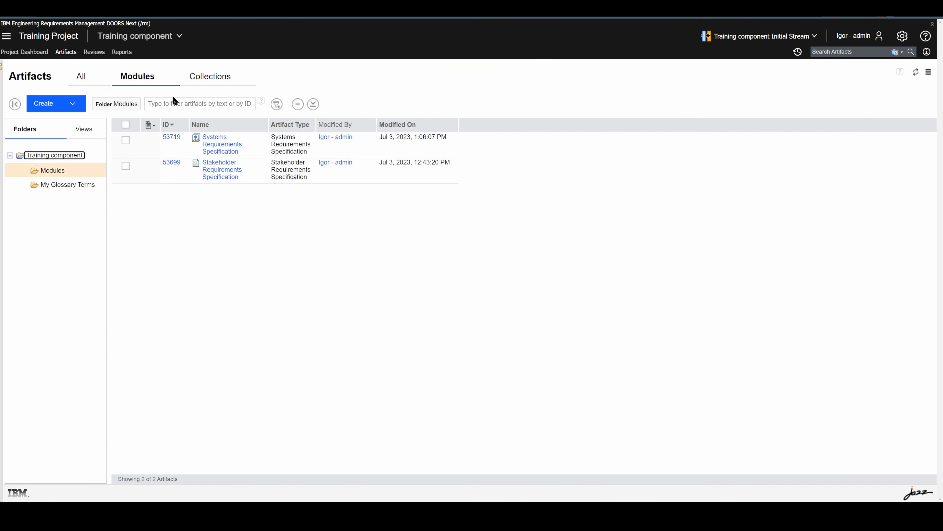
click(225, 174)
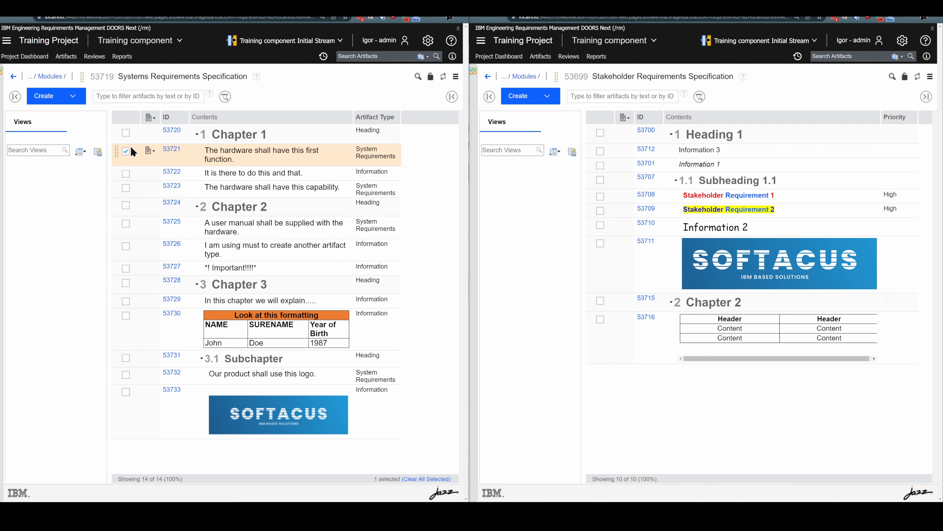
Try to link "The hardware shall have this first function." to Stakeholder Requirement 1, checking the available link types.
drag(117, 152, 912, 199)
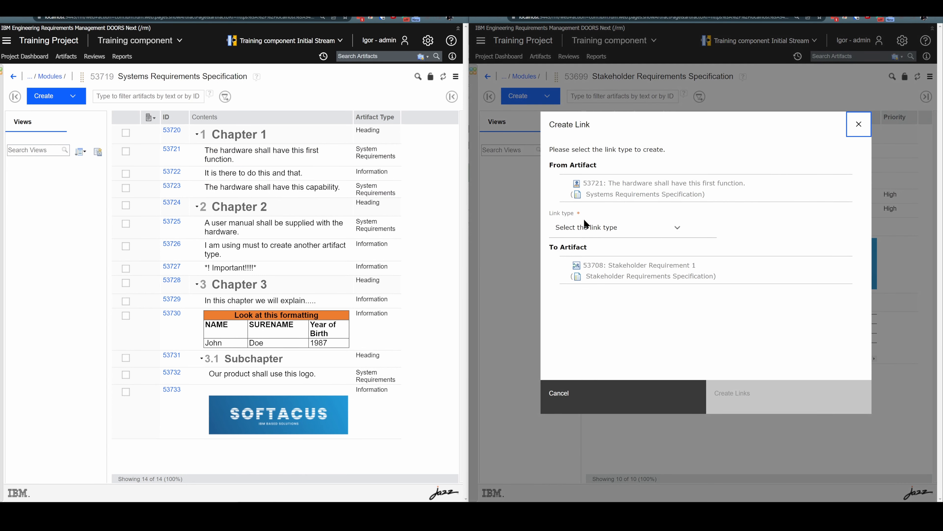
click(579, 232)
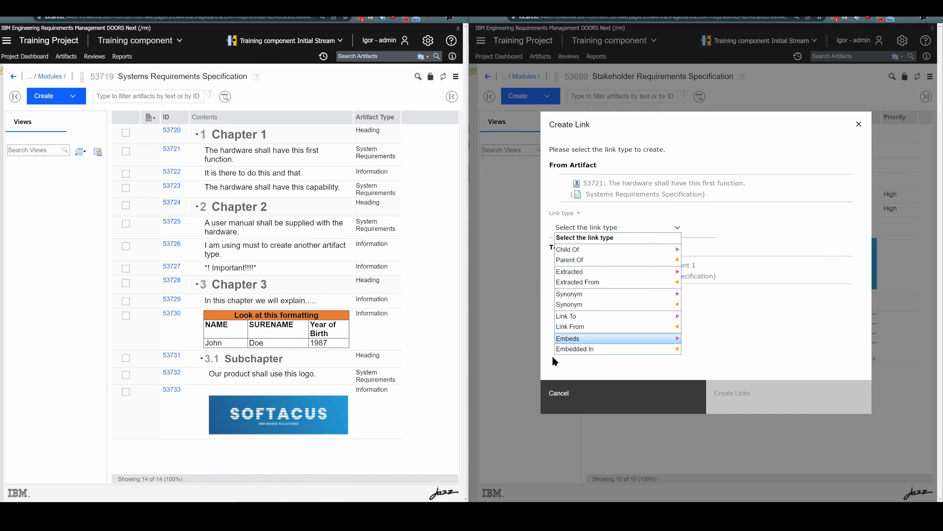
click(560, 393)
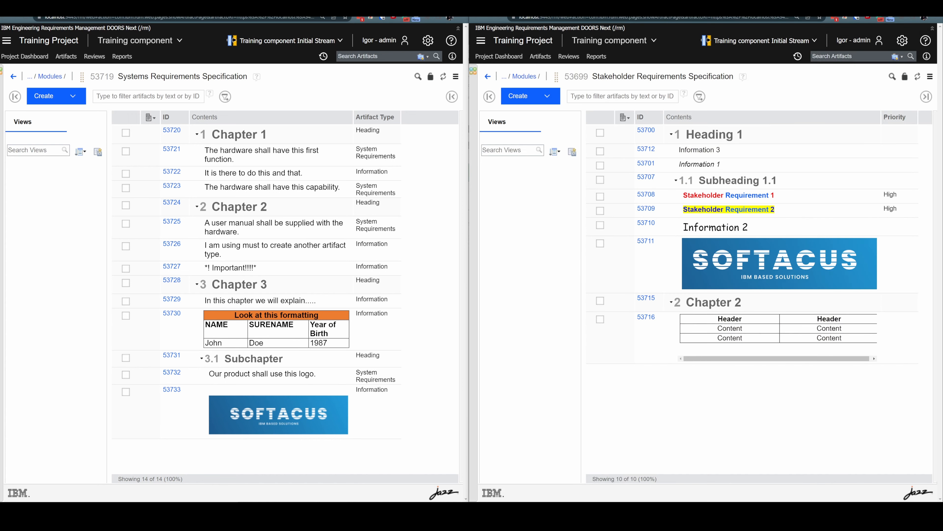
Open the component properties and review the list of existing link types.
double_click(736, 5)
click(912, 38)
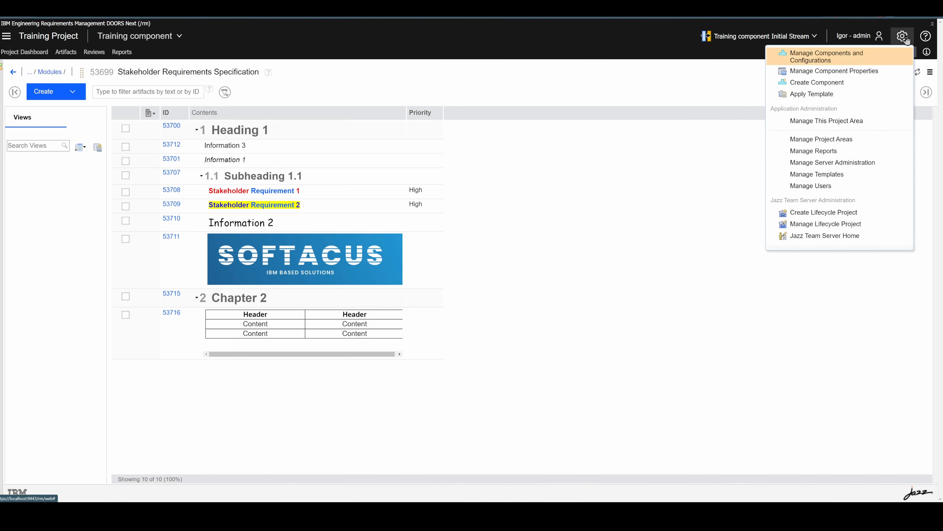
click(879, 70)
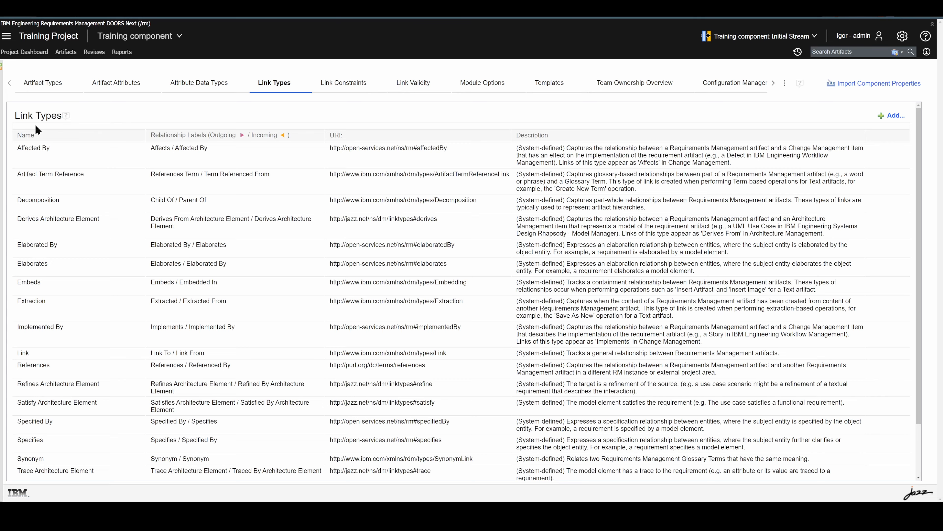
scroll(37, 128, down, 2)
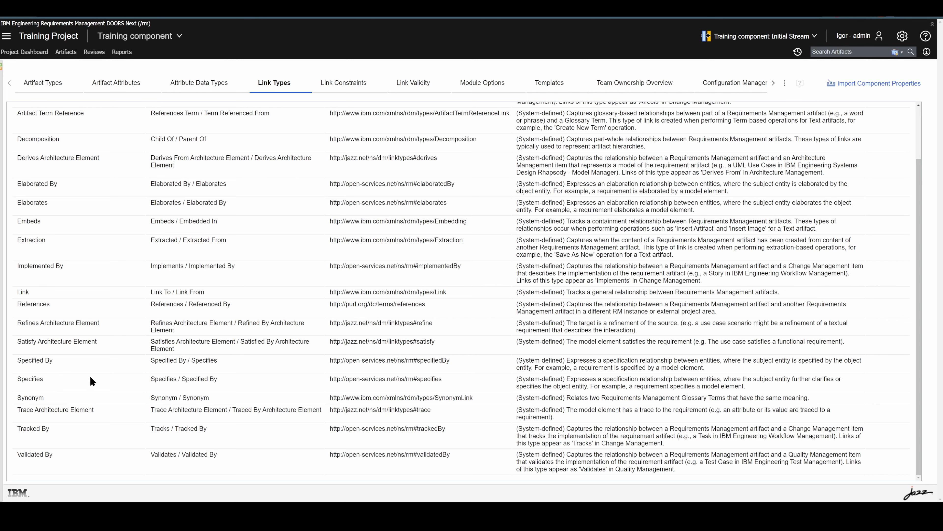
scroll(204, 367, up, 2)
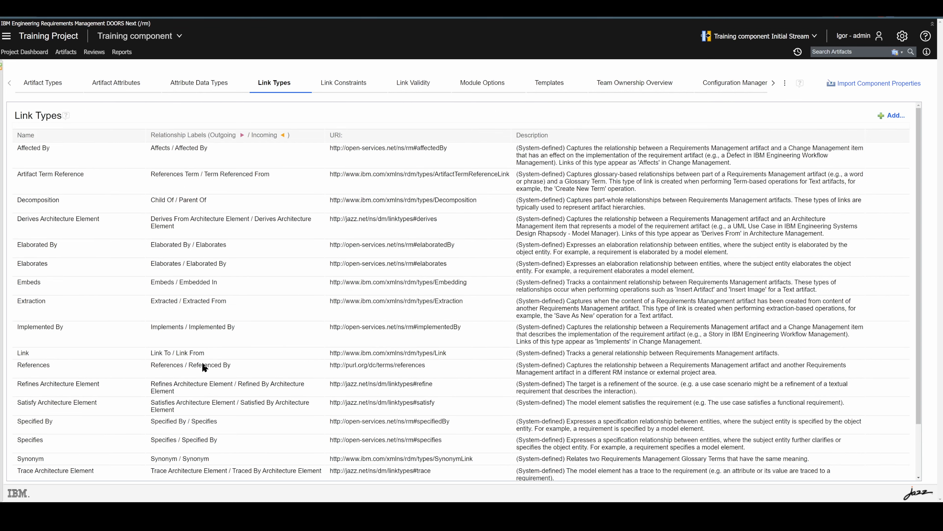
Add a link type named Satisfy with directional labels: Satisfies for outgoing and Satisfied By for incoming.
click(898, 117)
text(Satisfy)
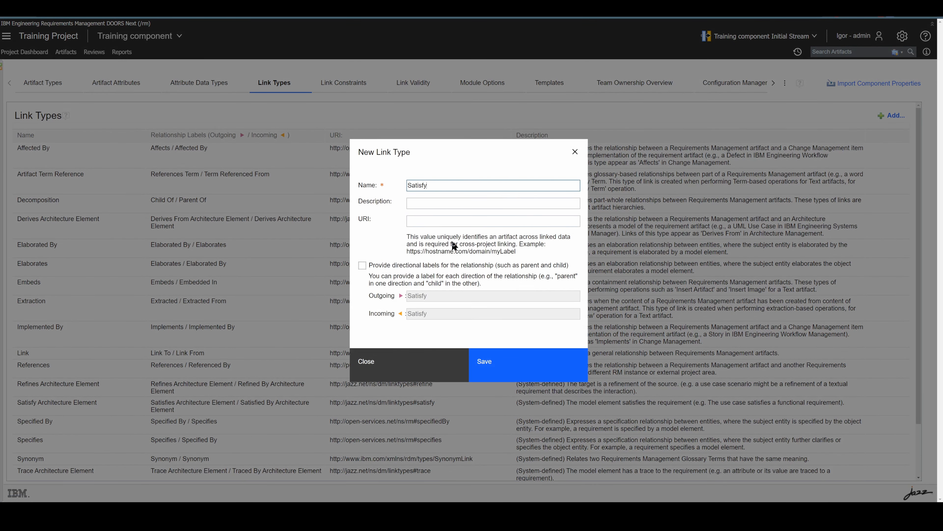
click(362, 266)
click(438, 296)
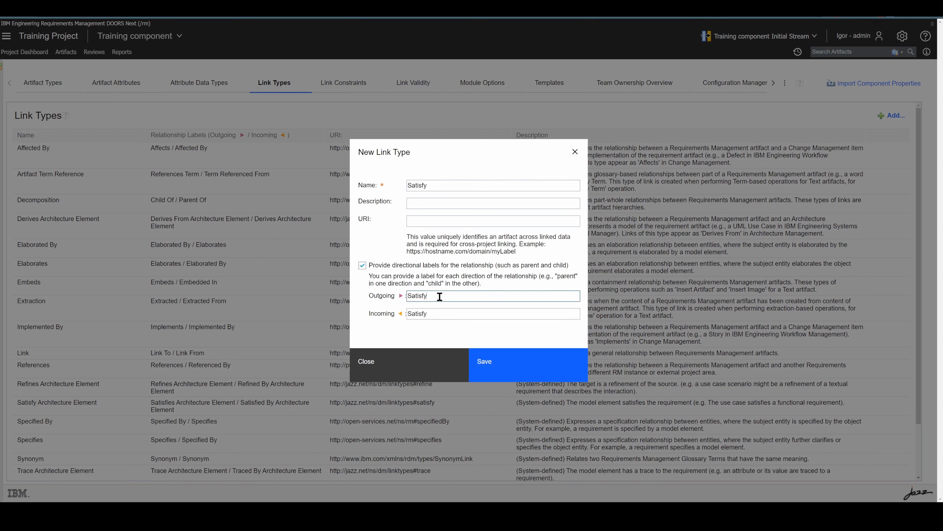
text(ies)
click(442, 314)
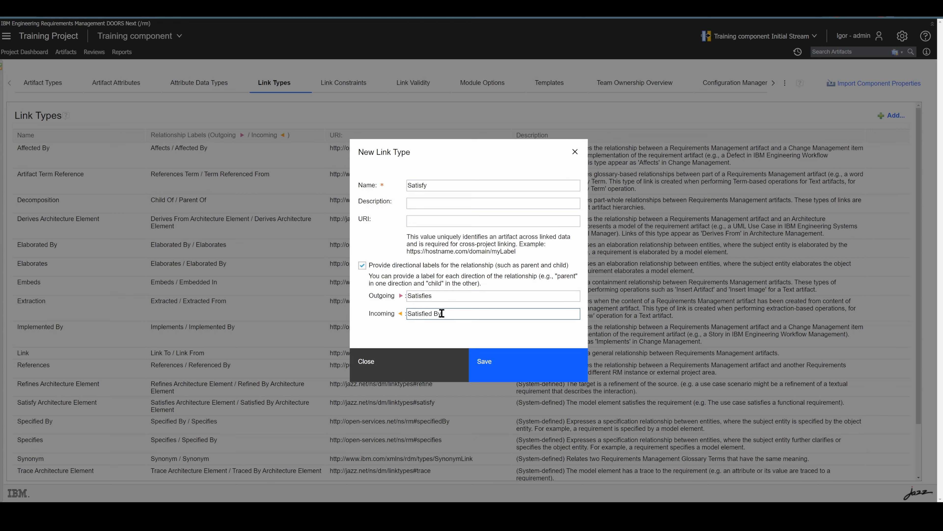
click(518, 372)
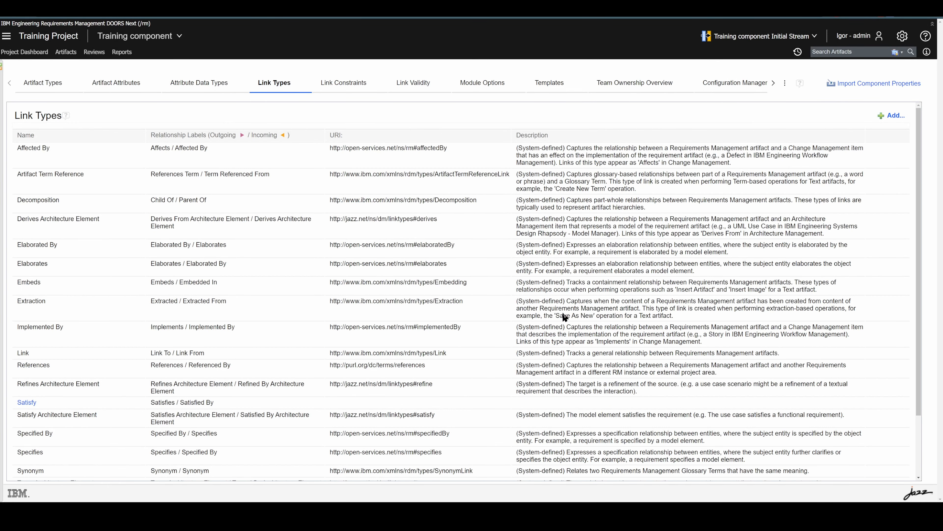
Link "The hardware shall have this first function." to Stakeholder Requirement 1 with link type Satisfies, and display the Satisfied By column in the stakeholder module.
click(61, 51)
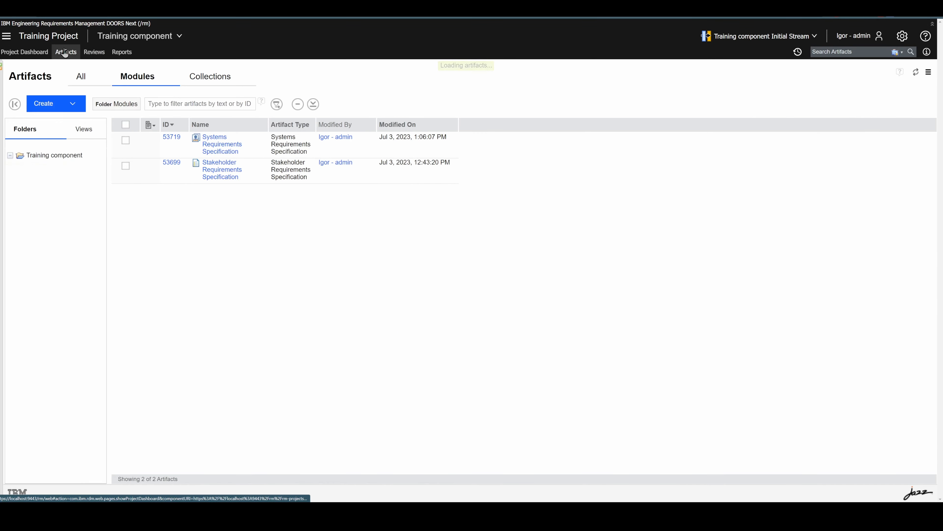
click(225, 174)
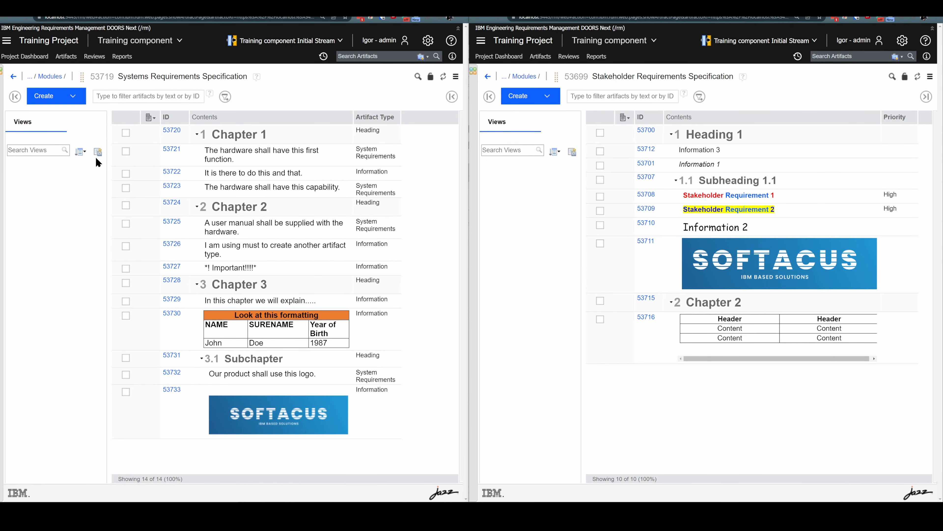
click(125, 152)
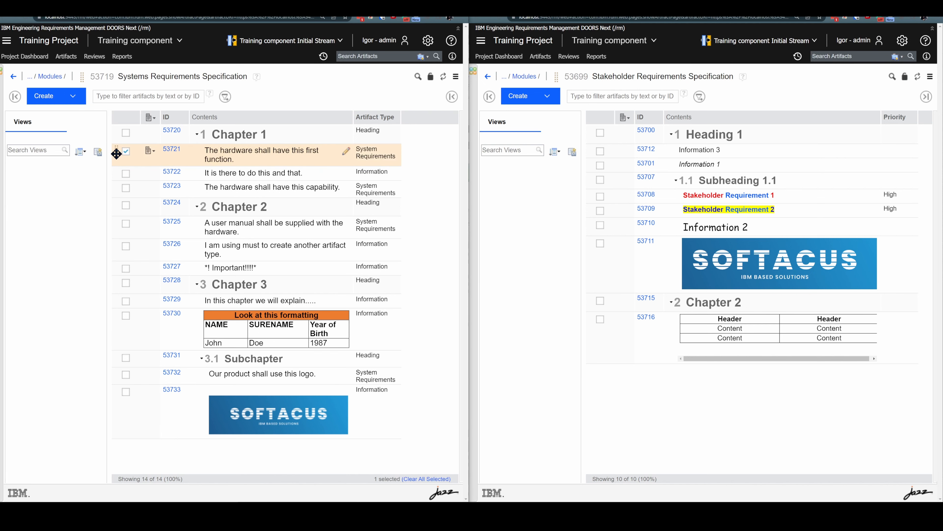
drag(116, 153, 907, 200)
click(604, 233)
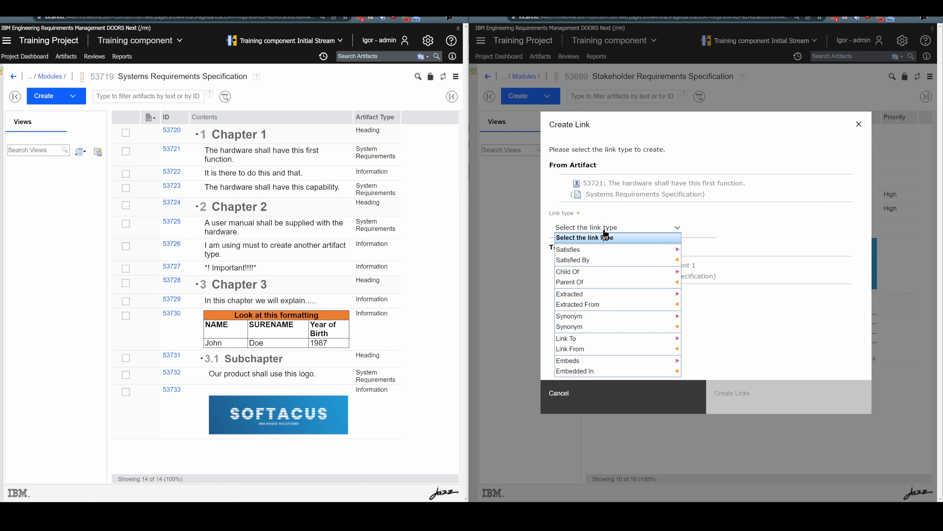
click(596, 250)
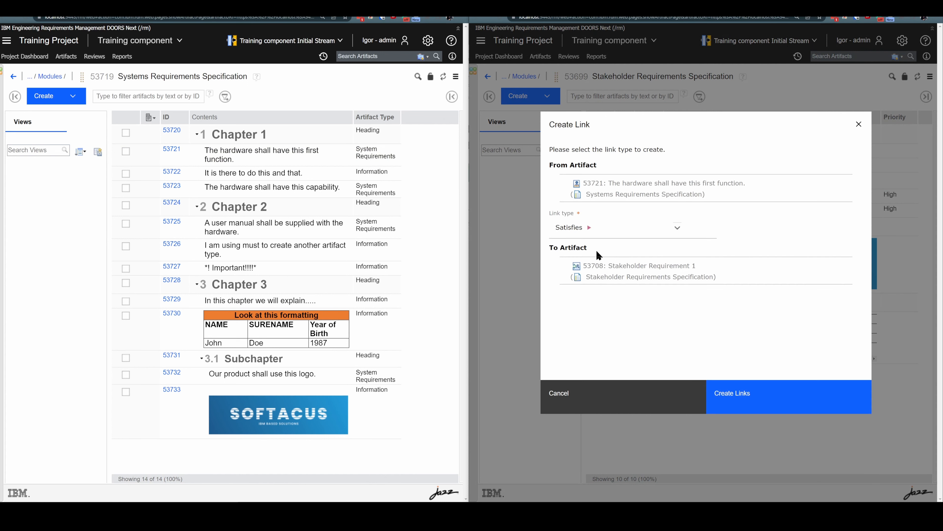
click(757, 403)
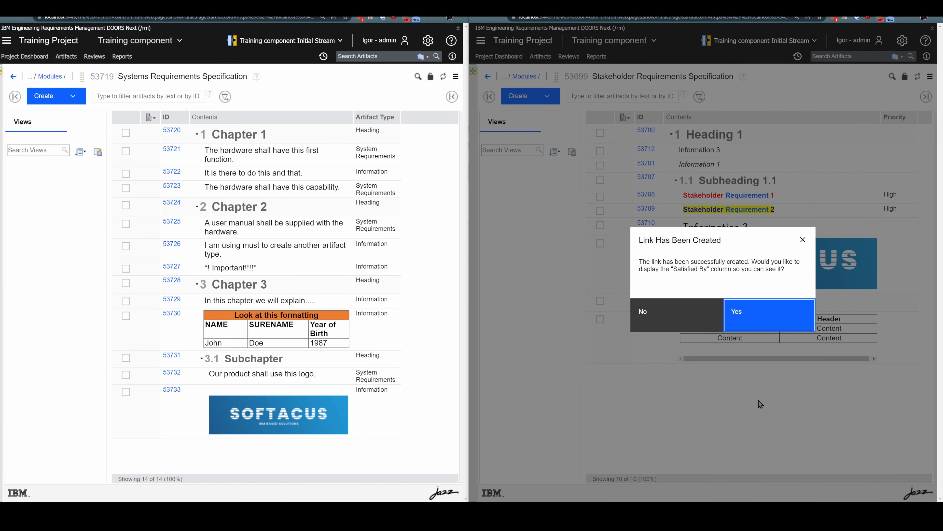
click(741, 314)
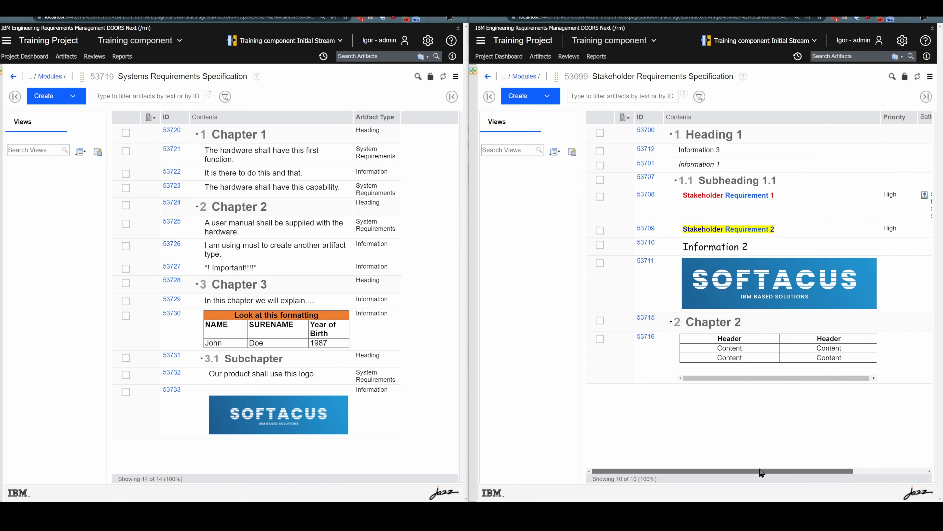
drag(759, 470, 861, 471)
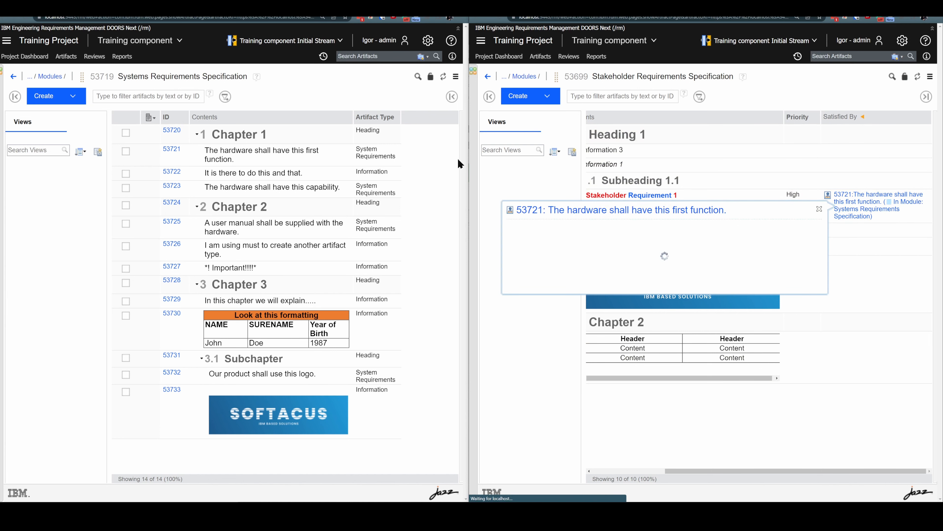
click(418, 124)
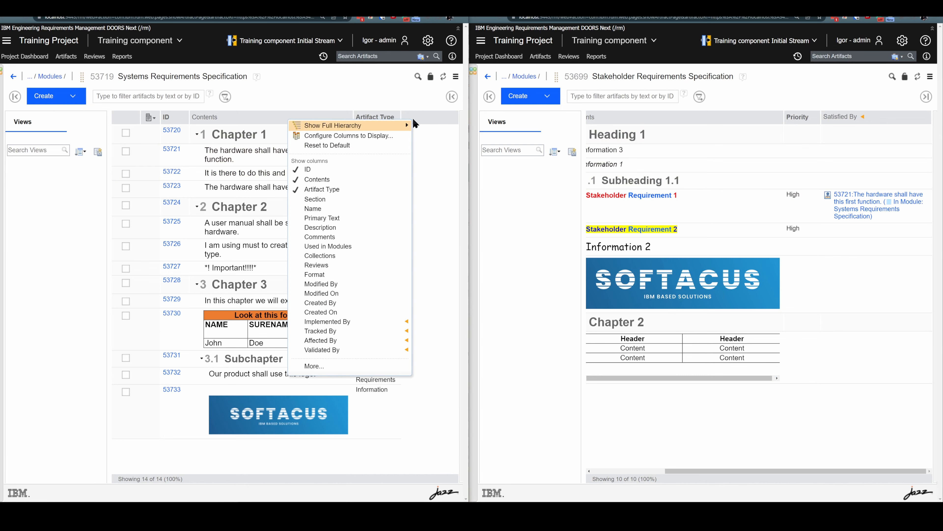
click(395, 366)
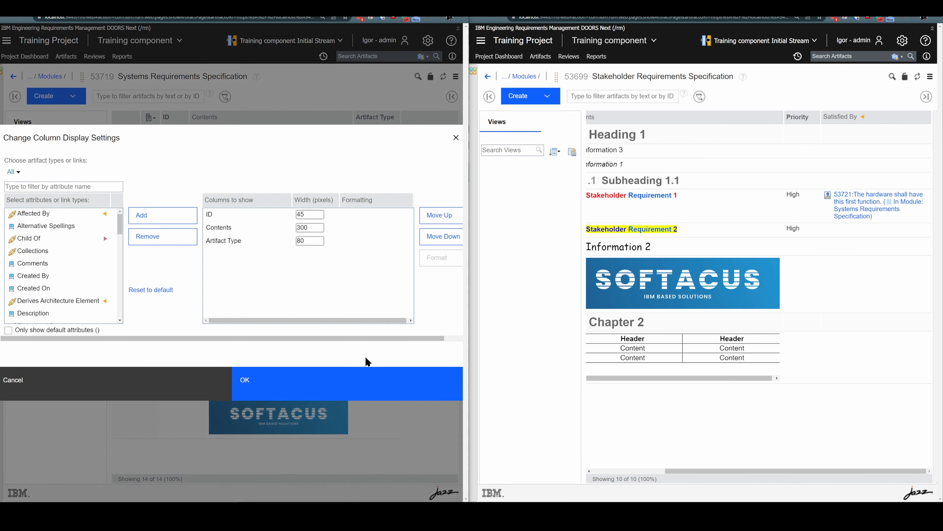
text(satis)
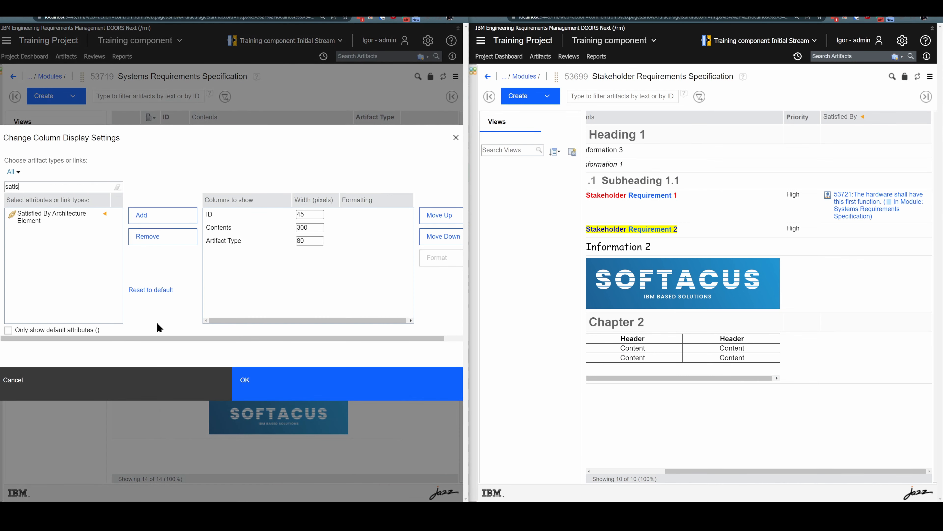
Reload the Systems Requirements Specification module and add the Satisfies link column to its view.
click(29, 23)
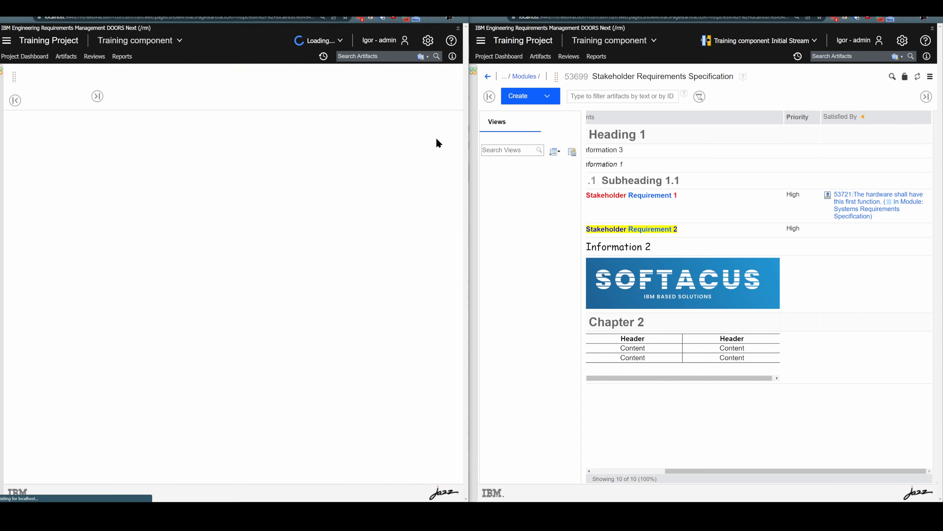
click(420, 116)
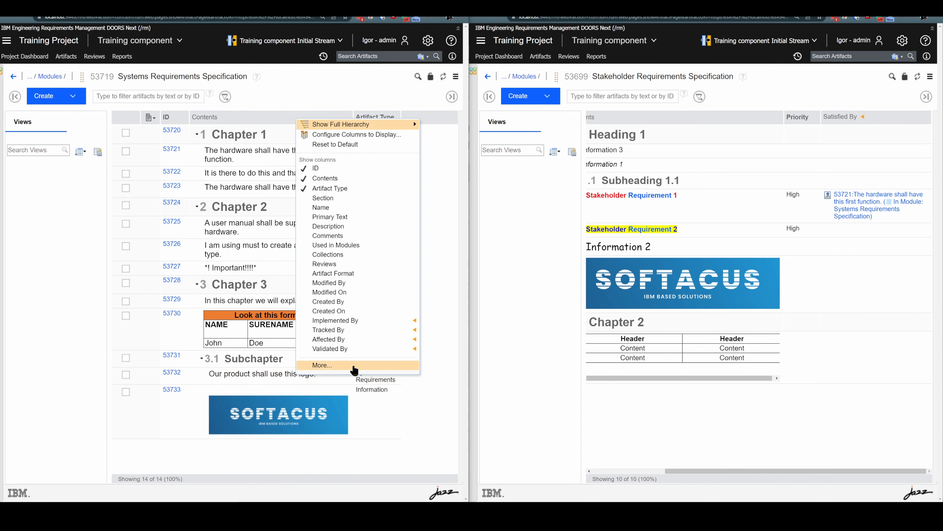
click(354, 366)
text(sat)
double_click(60, 246)
click(260, 380)
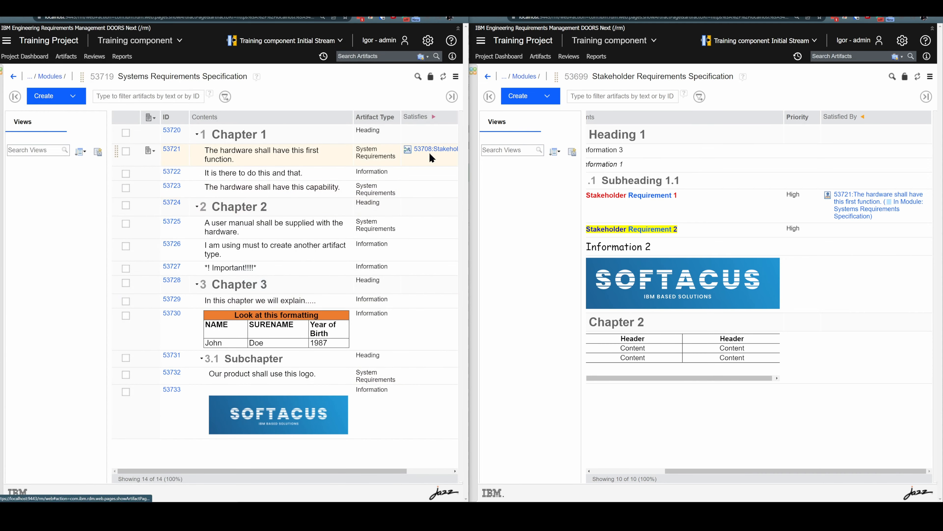
mouse_move(437, 157)
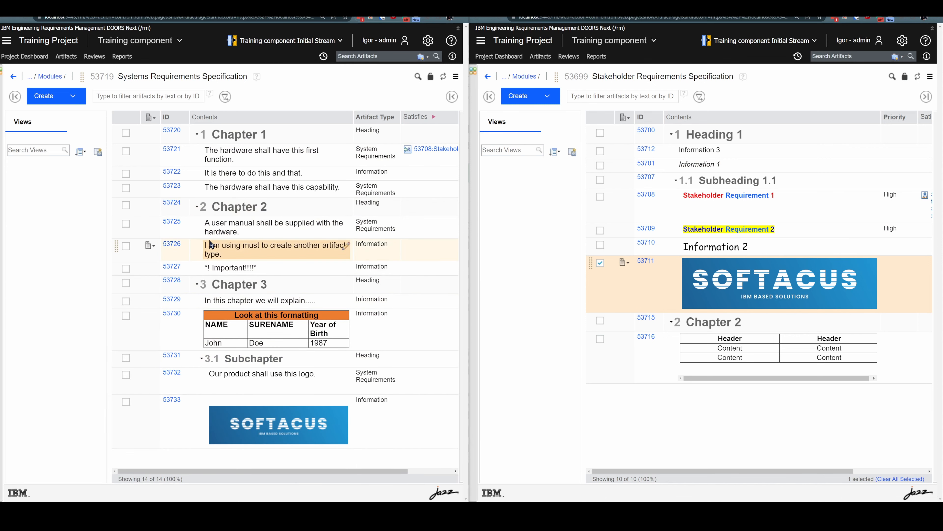
Edit the text of "Our product shall use this logo." in the enlarged module window and start inserting an existing artifact into it.
click(334, 382)
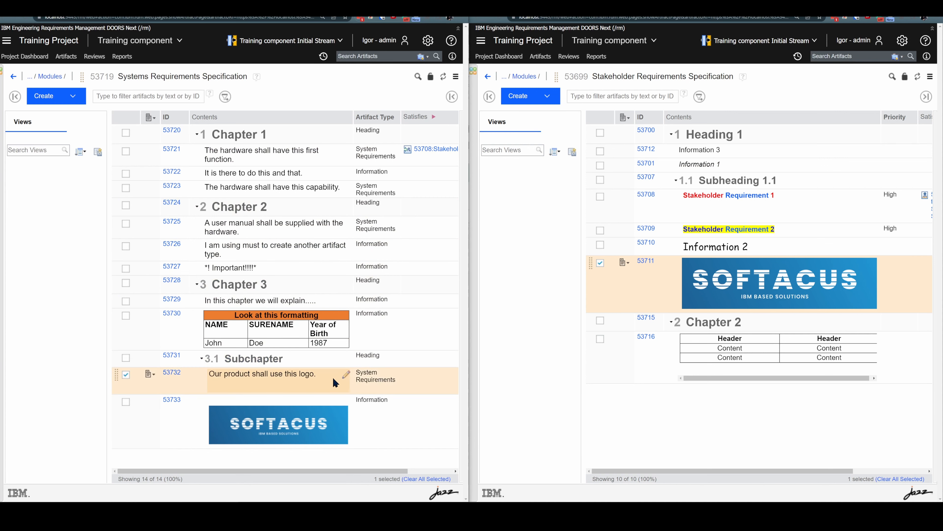
click(344, 376)
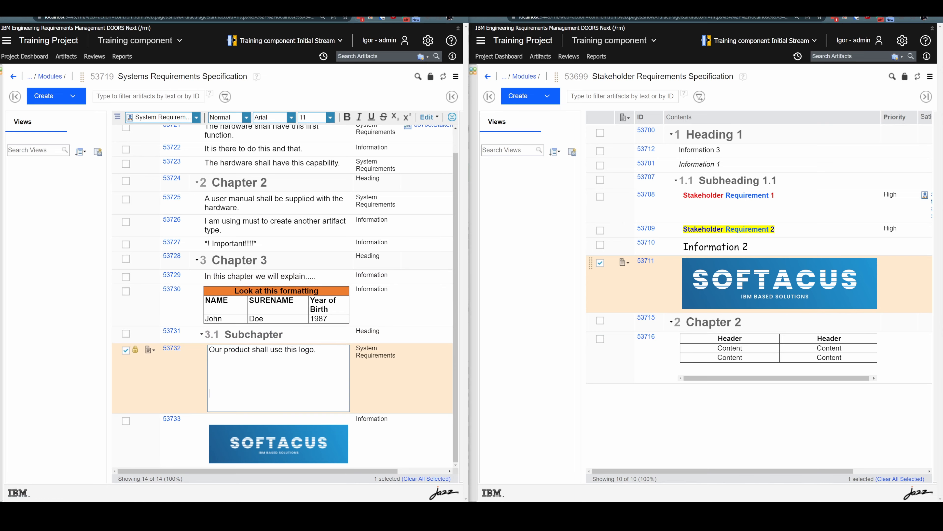
click(445, 15)
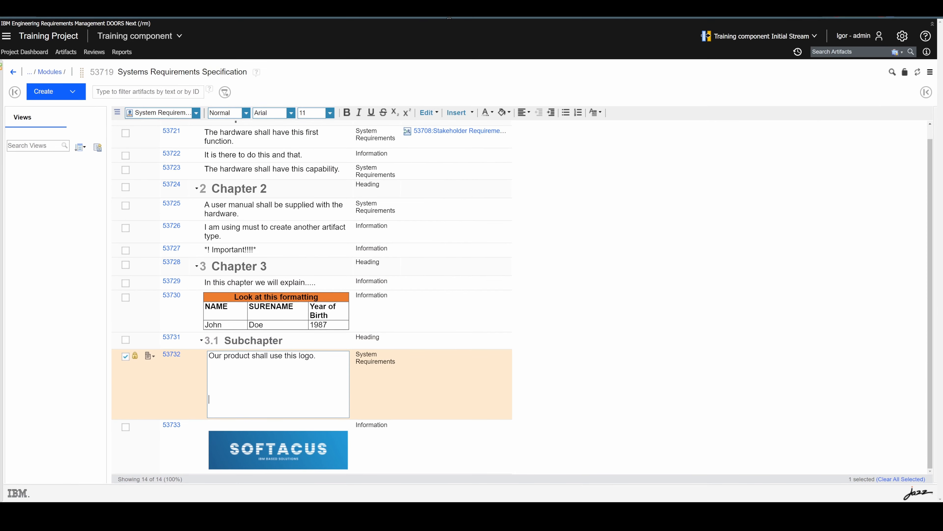
click(470, 115)
click(468, 167)
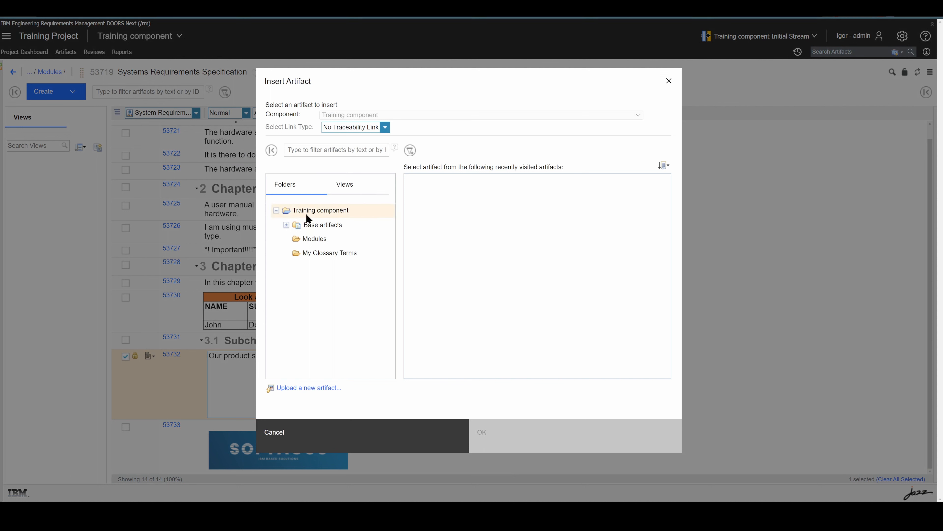
Insert Logo.png from the Stakeholder Requirements Specification artifacts folder under Base artifacts, Modules, with an Embeds link.
click(293, 225)
click(287, 225)
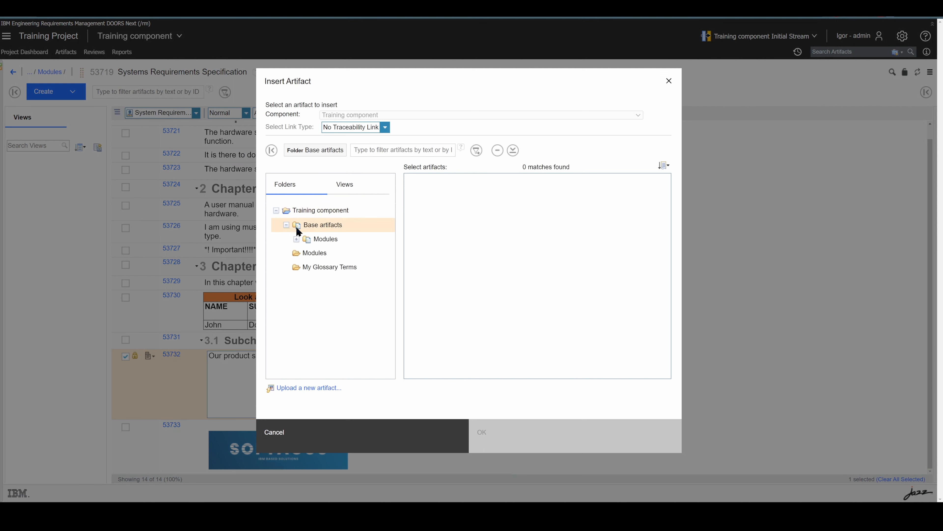
click(313, 239)
click(296, 239)
click(336, 252)
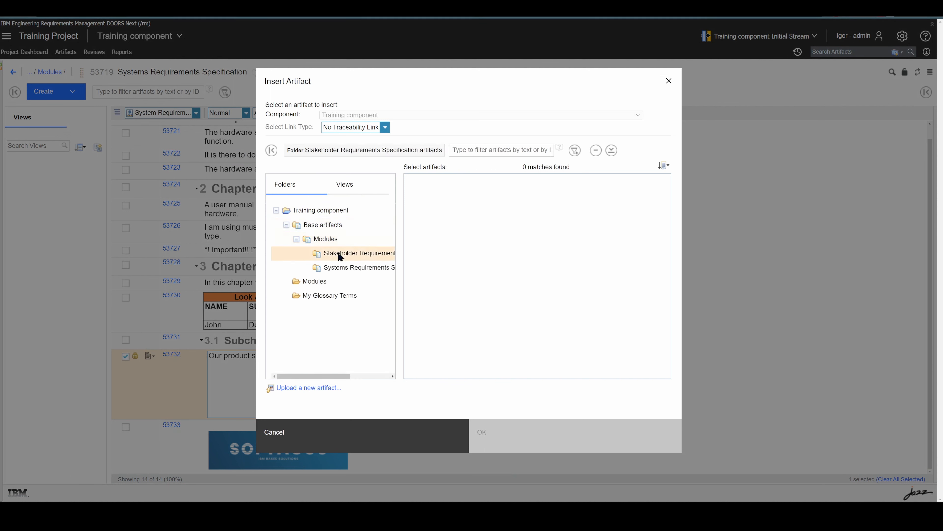
click(451, 199)
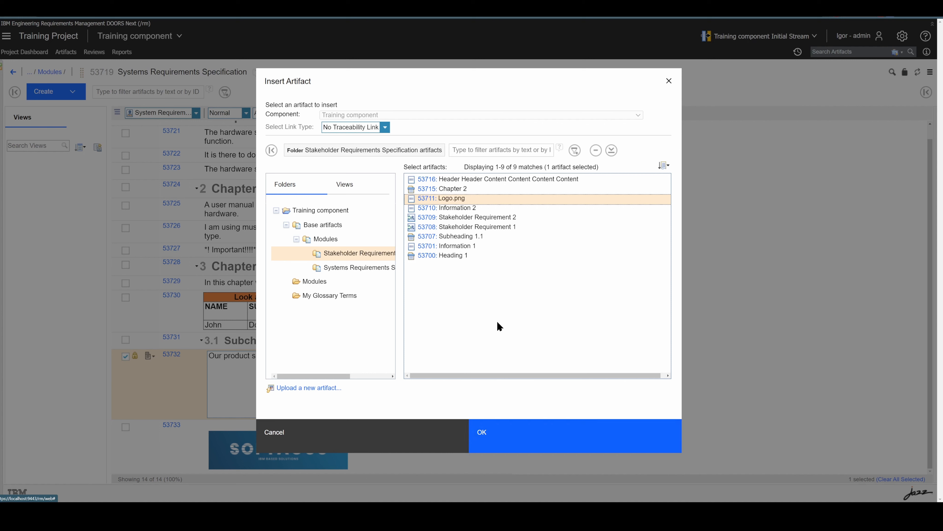
click(386, 127)
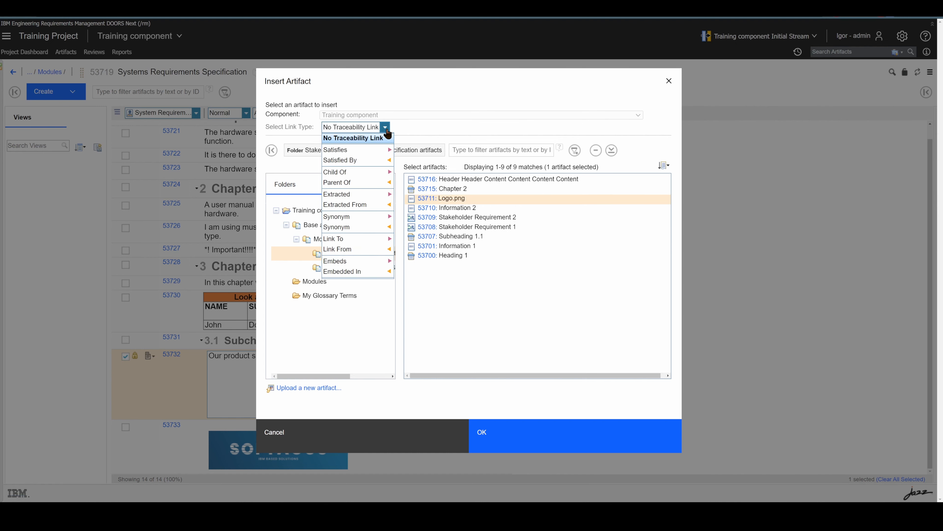
click(353, 274)
click(526, 456)
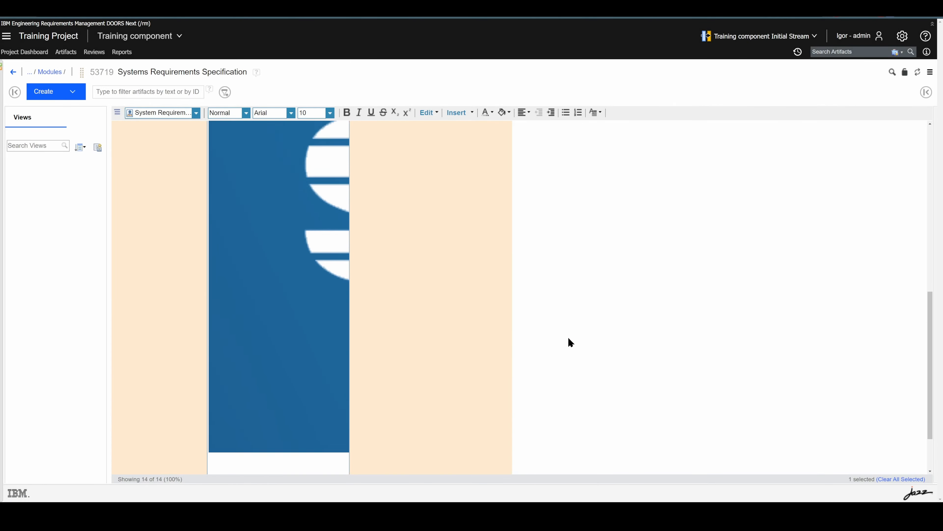
Finish editing "Our product shall use this logo." and show the selected artifact's details and links.
click(580, 326)
scroll(377, 239, up, 3)
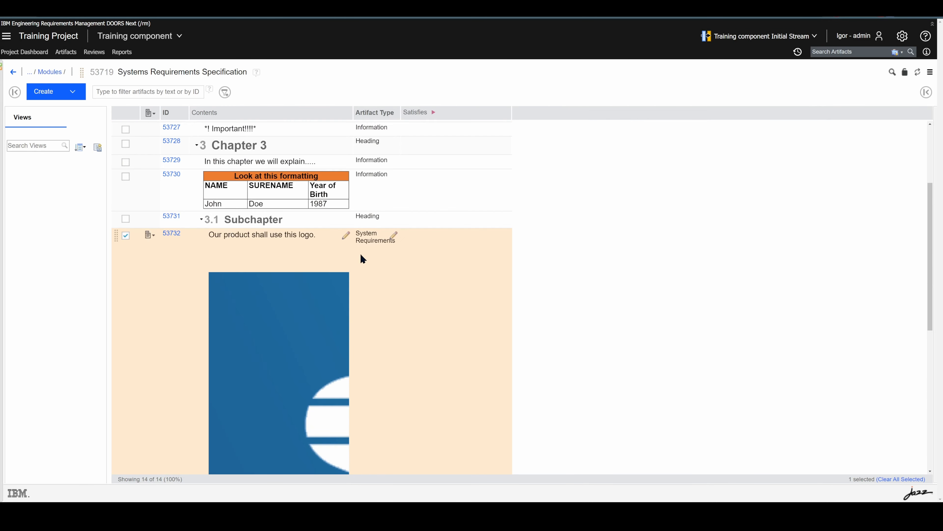
click(926, 92)
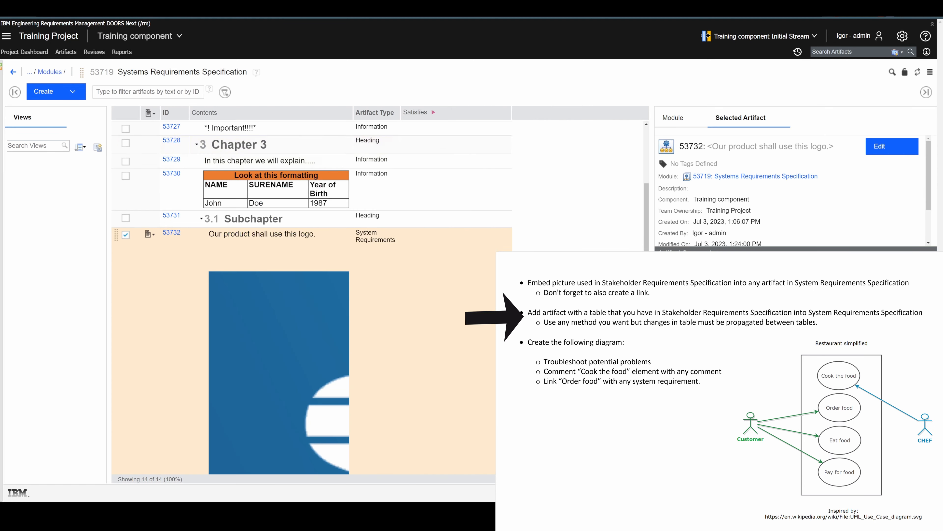
Copy only the table artifact under Chapter 2 of the Stakeholder Requirements Specification module, leaving the logo artifact unselected.
scroll(260, 223, up, 3)
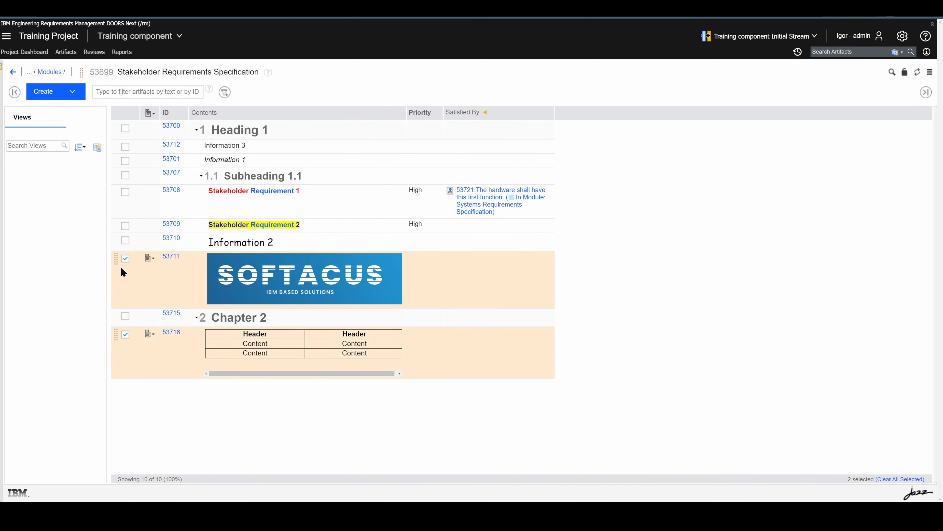
click(125, 259)
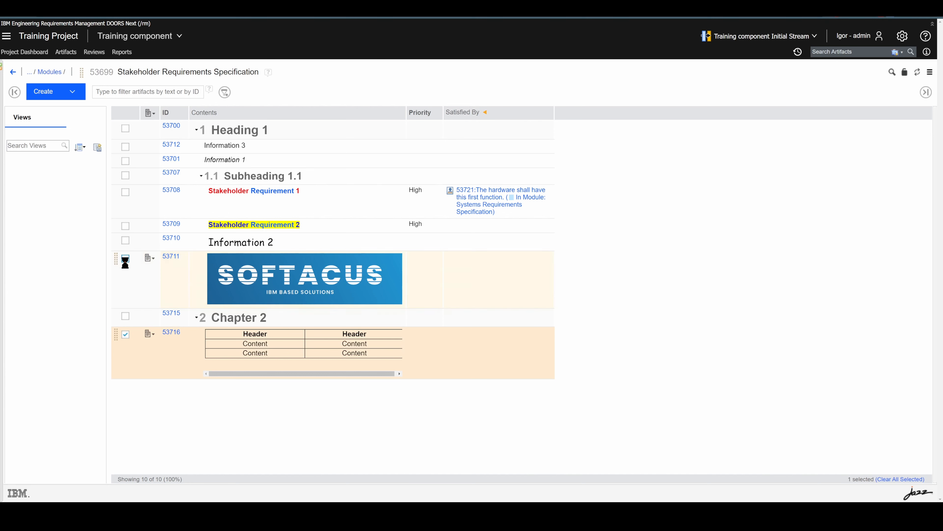
click(151, 336)
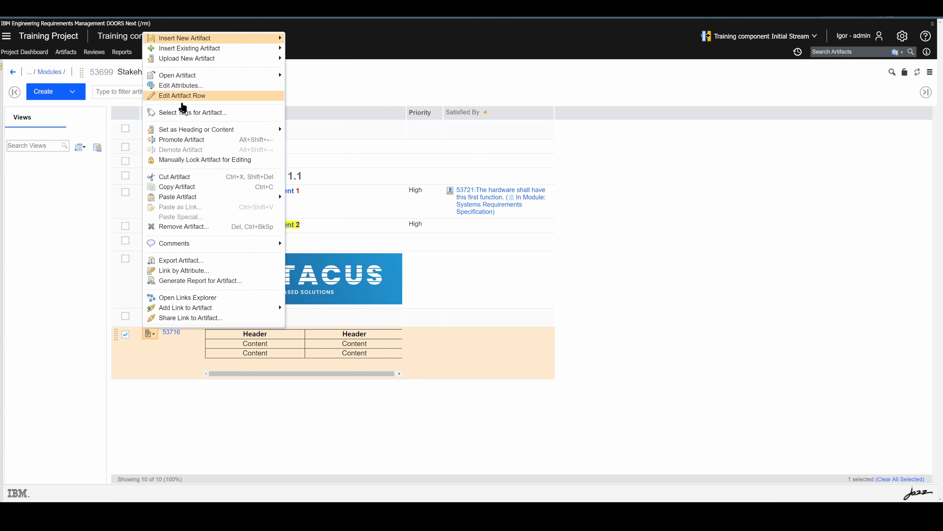
click(187, 186)
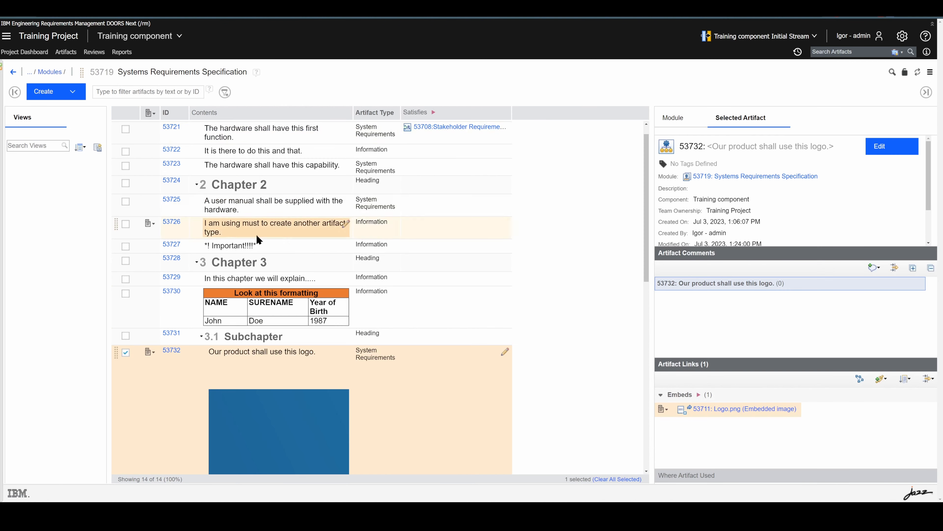
Paste the copied table after the last logo artifact in Systems Requirements Specification using Paste Special with Reuse all artifacts.
scroll(256, 235, down, 8)
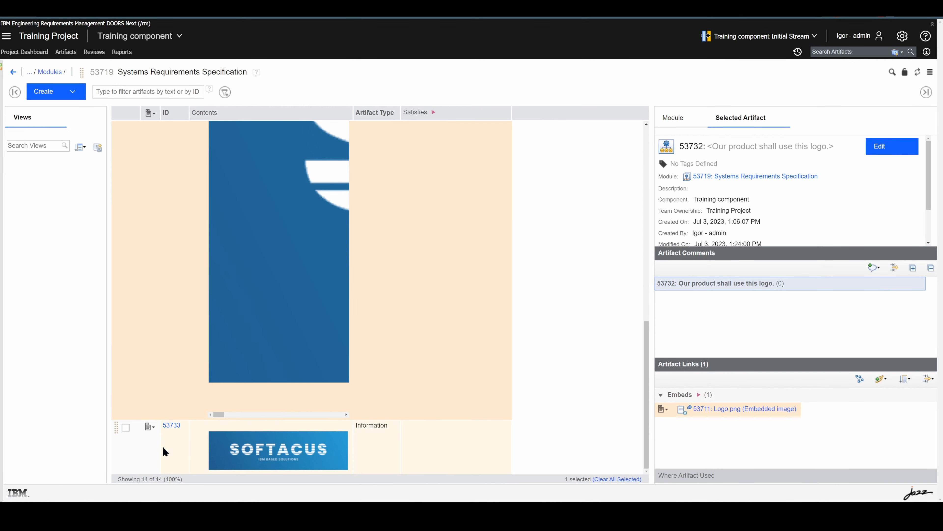
click(146, 454)
click(151, 427)
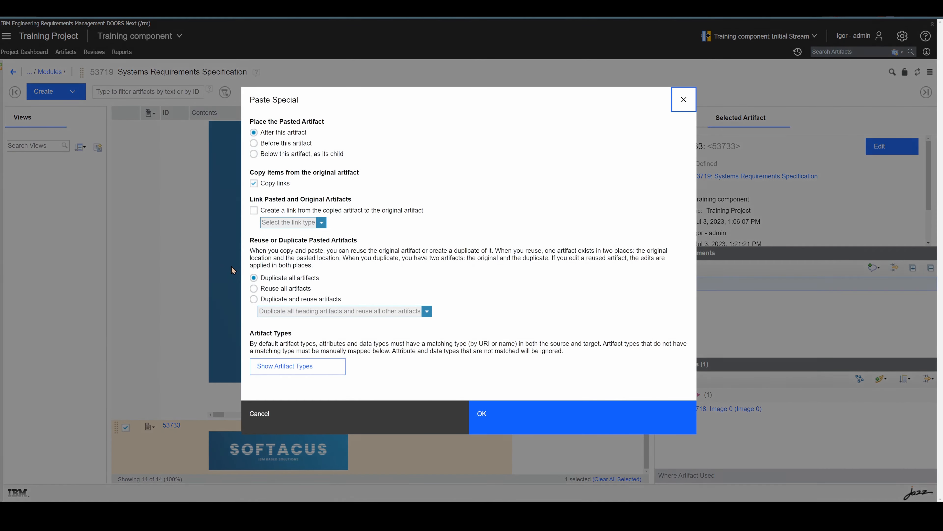
click(253, 288)
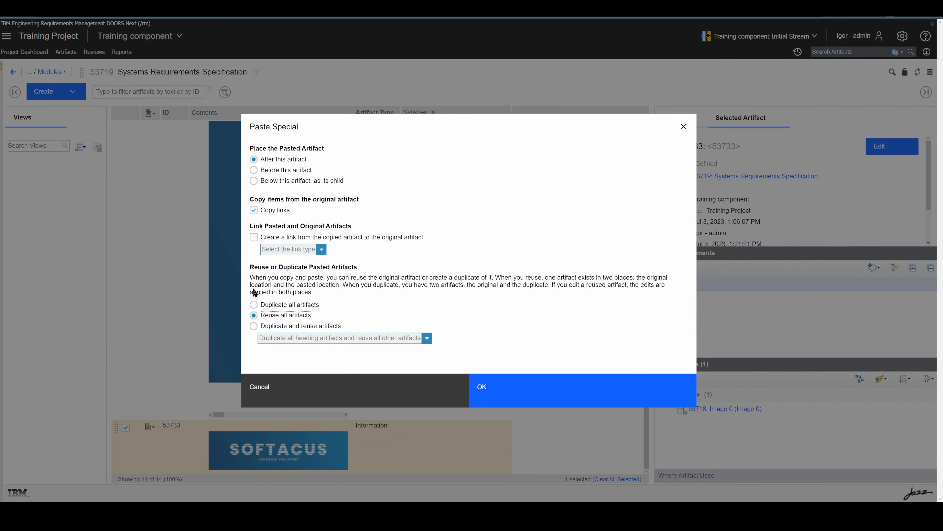
click(508, 389)
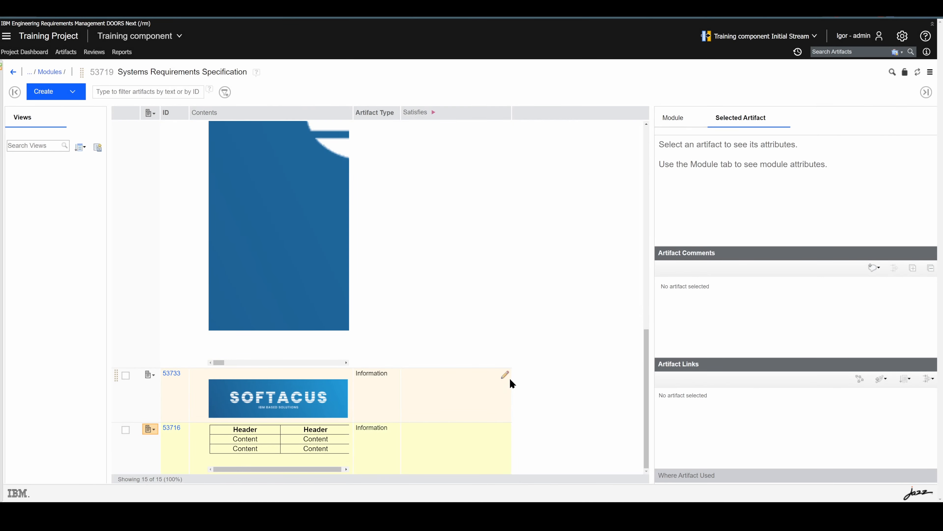
click(265, 434)
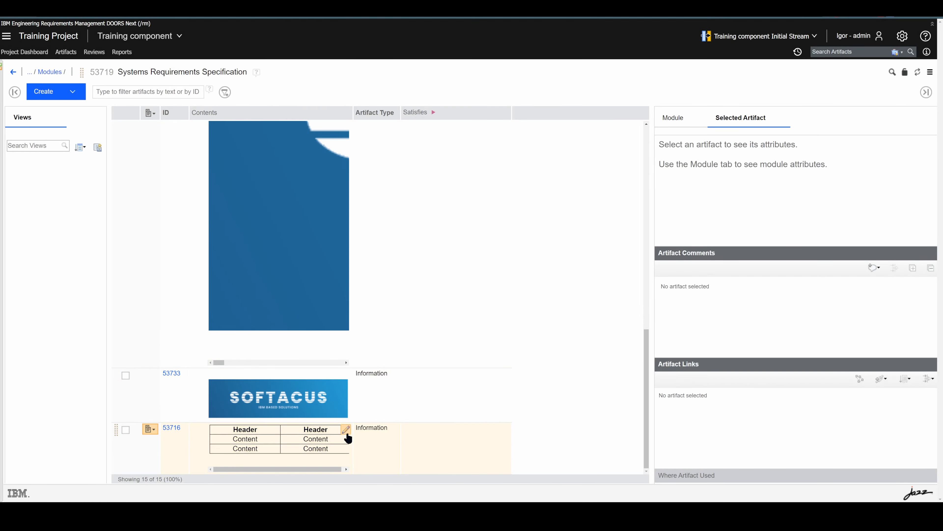
Change the first cell of the reused table's last row to "Content 1" and check the table in the Stakeholder Requirements Specification module.
click(270, 446)
text(1)
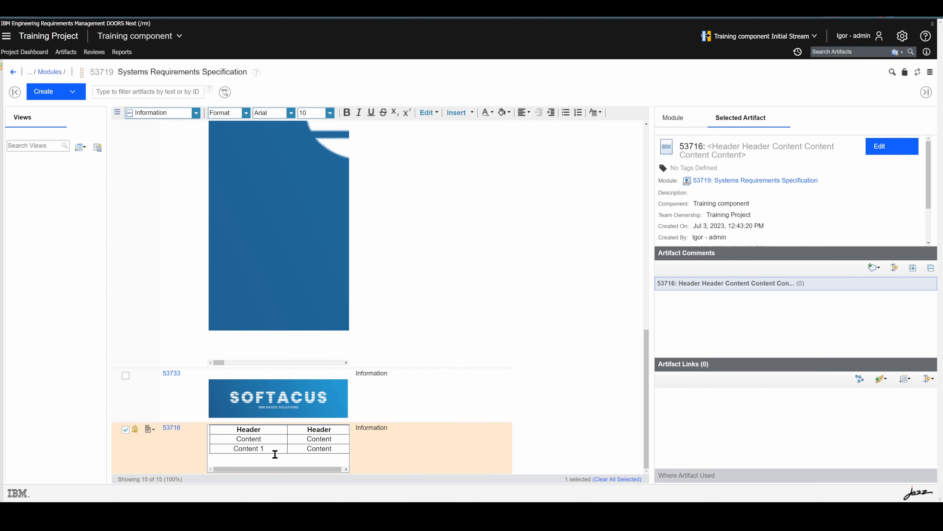
click(560, 424)
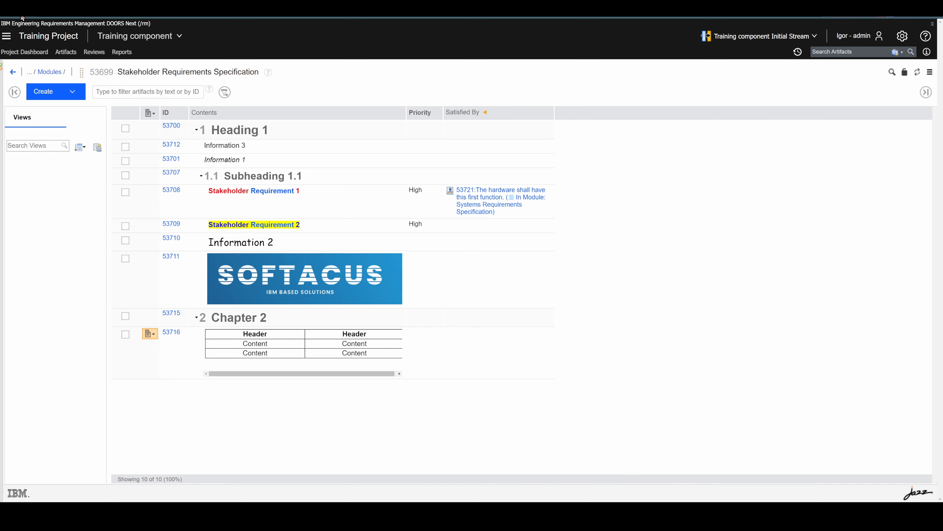
click(22, 15)
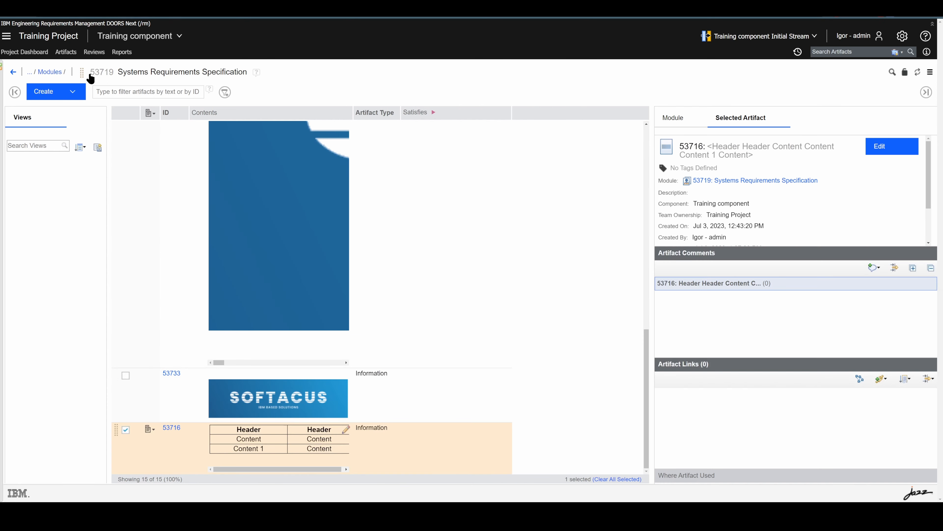
Add the existing table artifact from the Stakeholder Requirements Specification artifacts folder to the Systems Requirements Specification module.
click(72, 91)
click(89, 172)
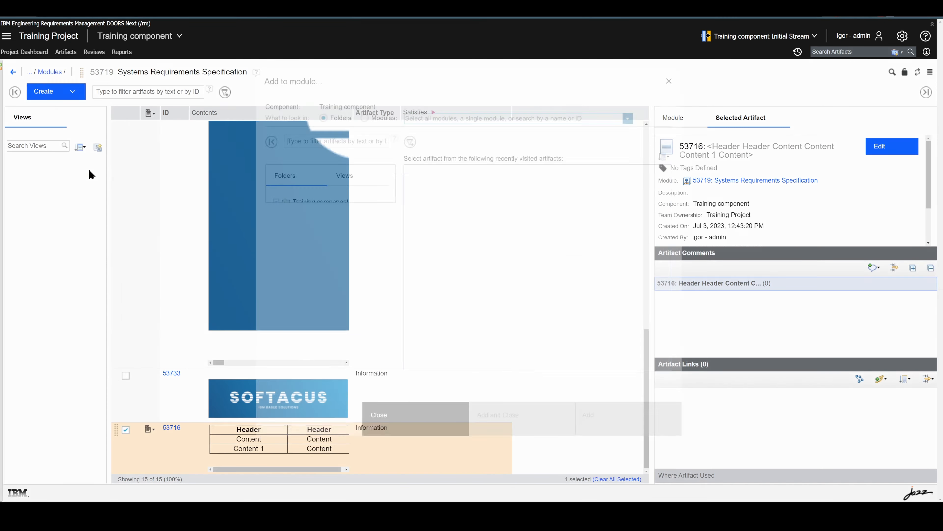
click(286, 225)
click(296, 239)
click(359, 258)
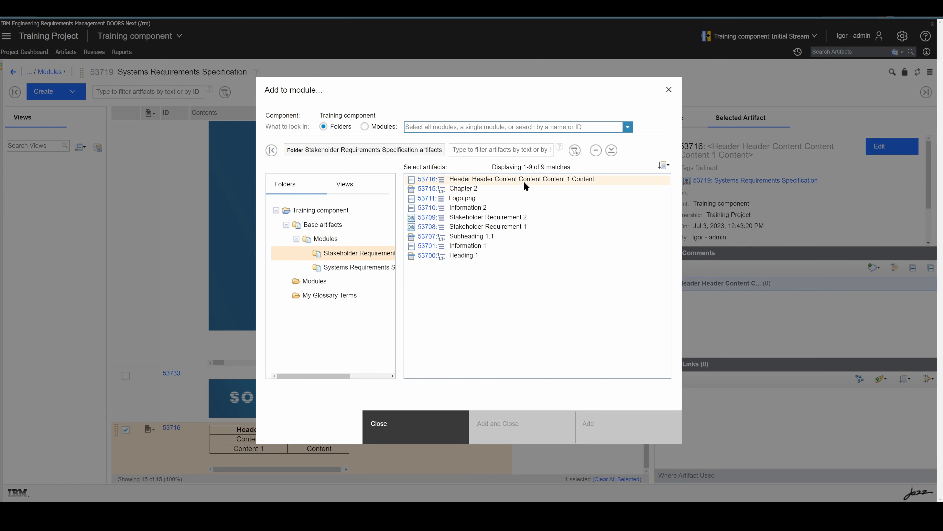
click(525, 179)
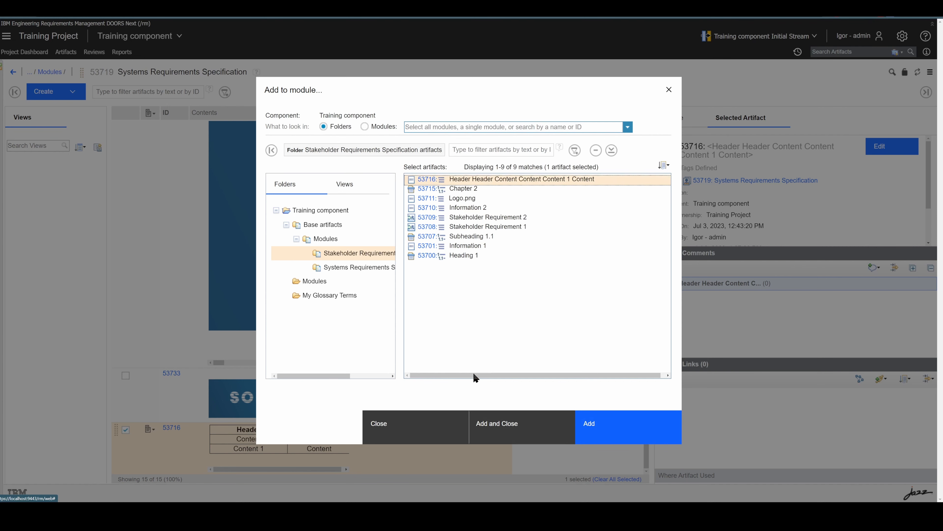
click(384, 436)
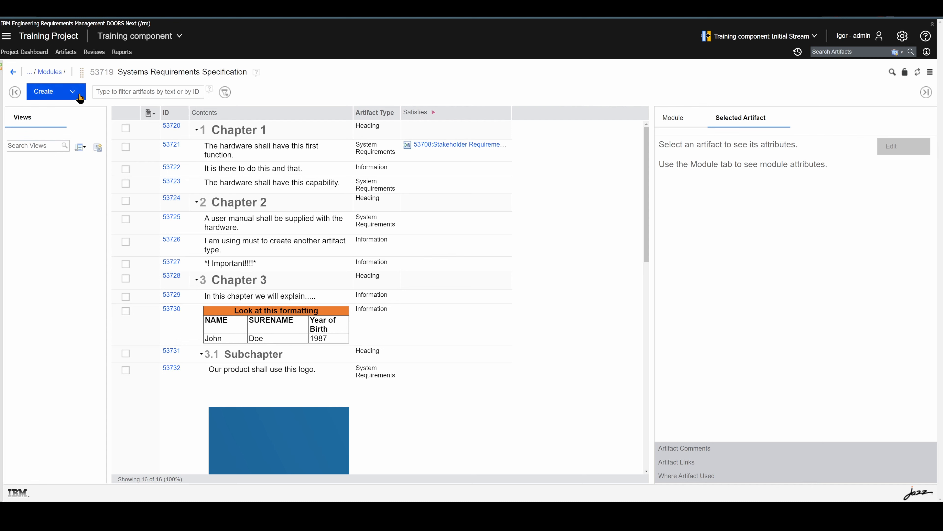
click(70, 96)
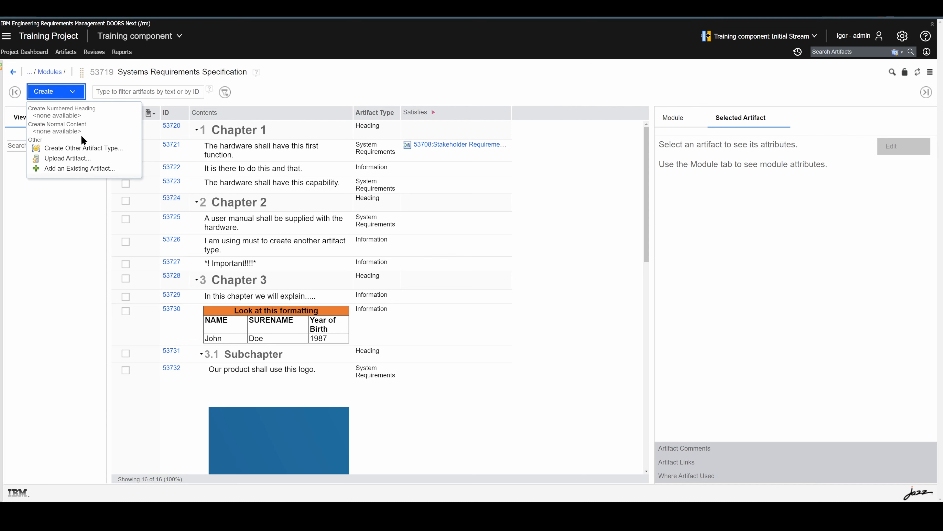
click(79, 150)
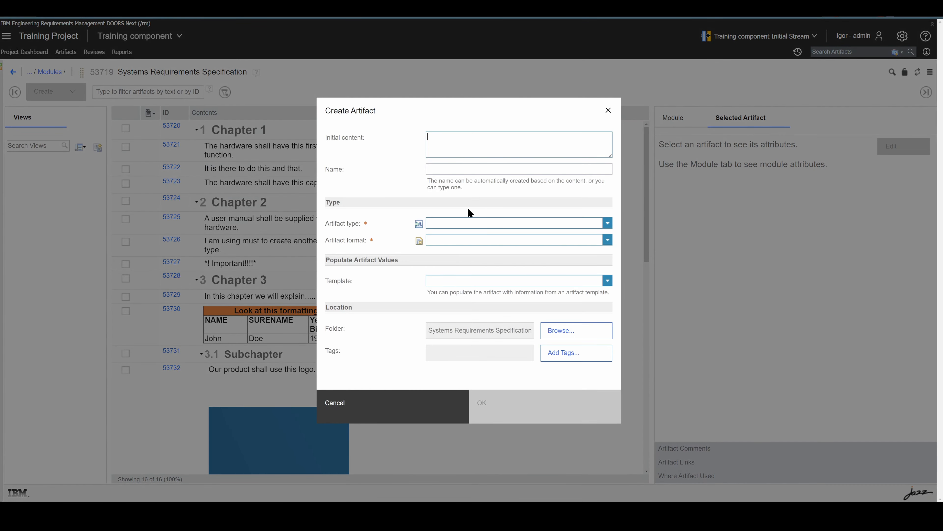
click(607, 240)
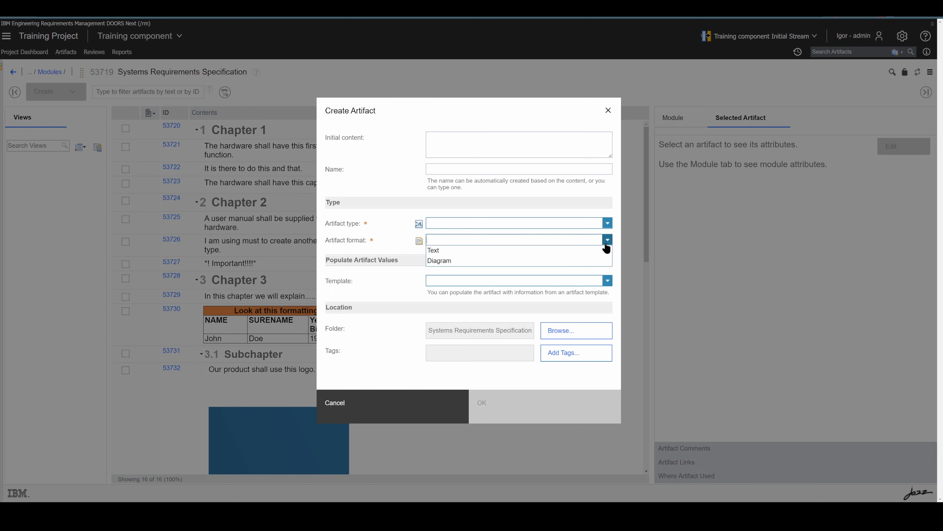
click(578, 258)
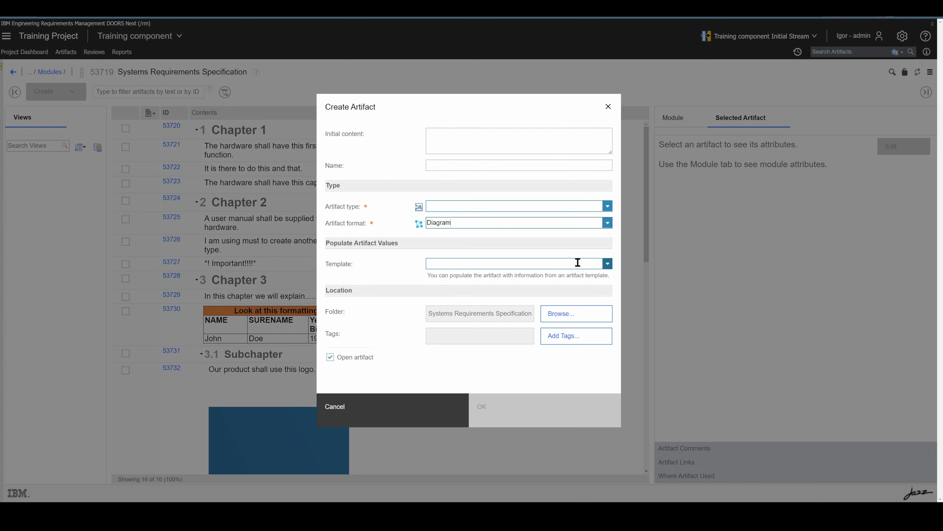
click(611, 204)
click(551, 231)
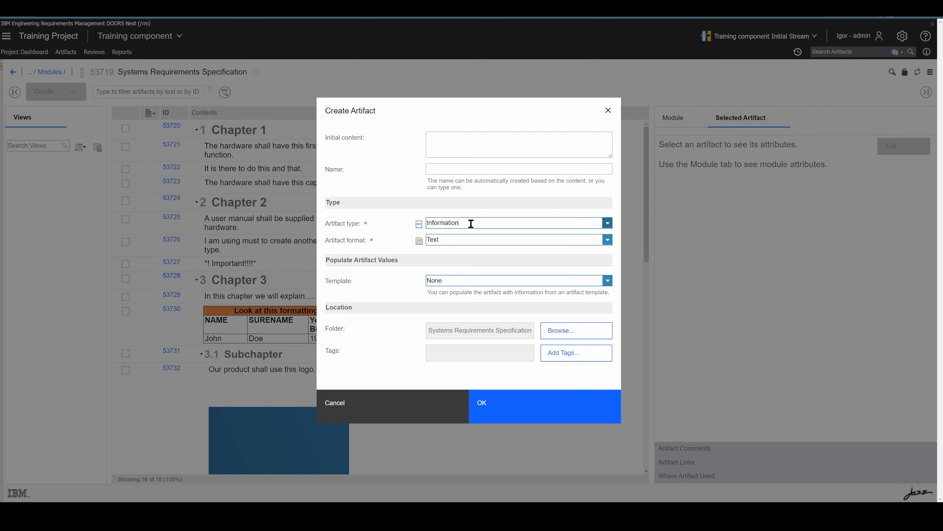
key(Tab)
click(607, 223)
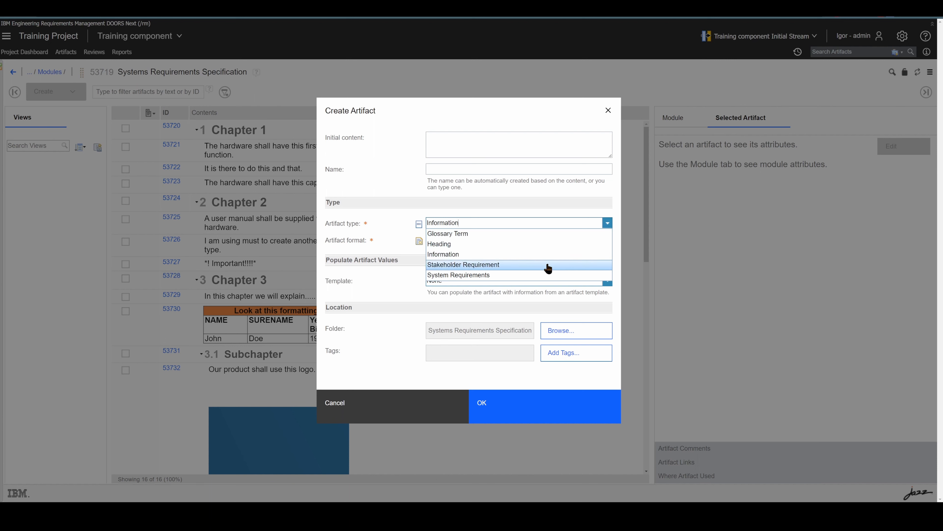
click(549, 267)
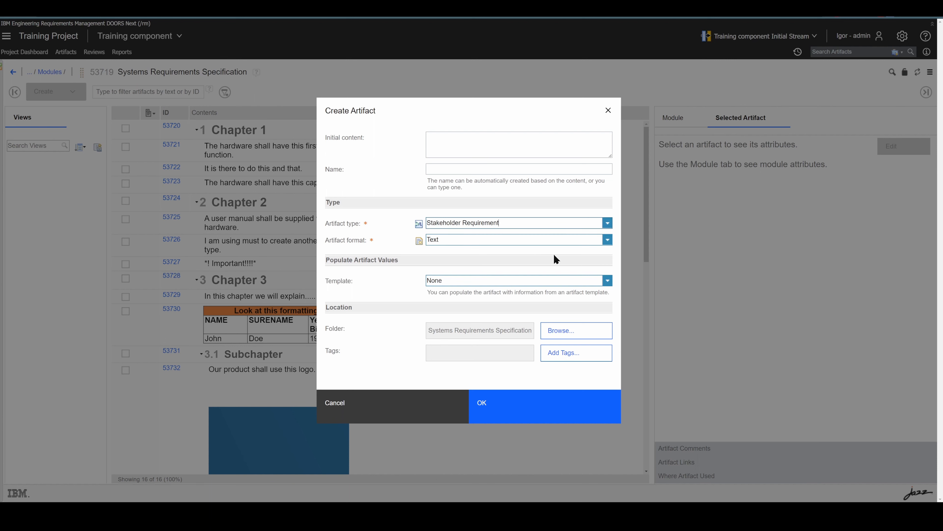
click(607, 223)
click(494, 275)
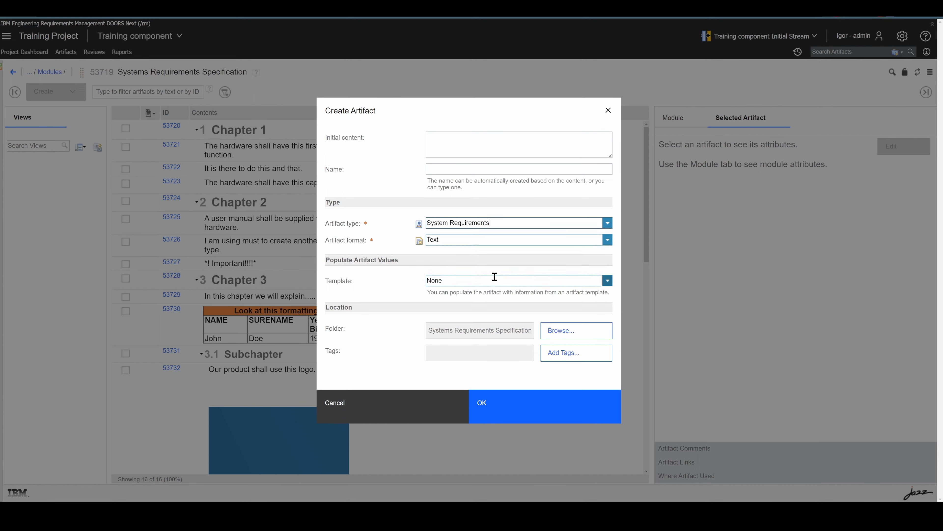
click(607, 224)
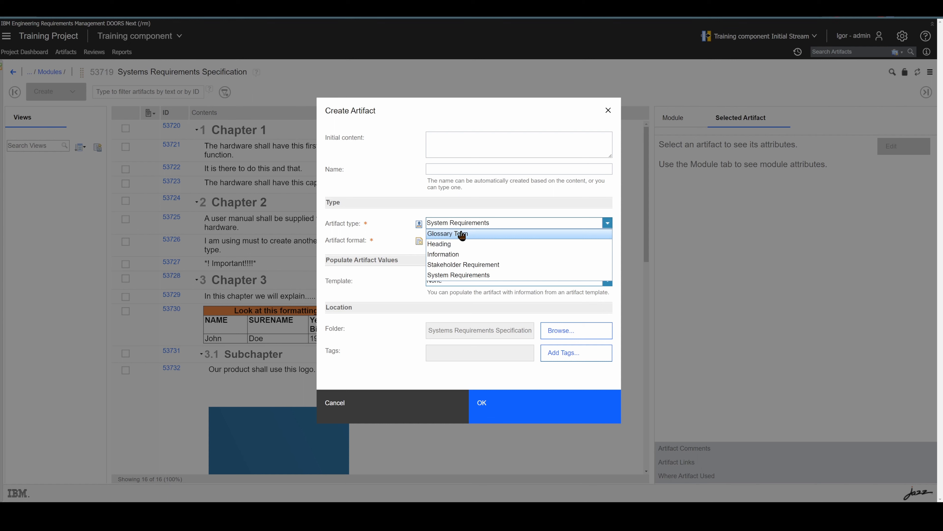
click(479, 202)
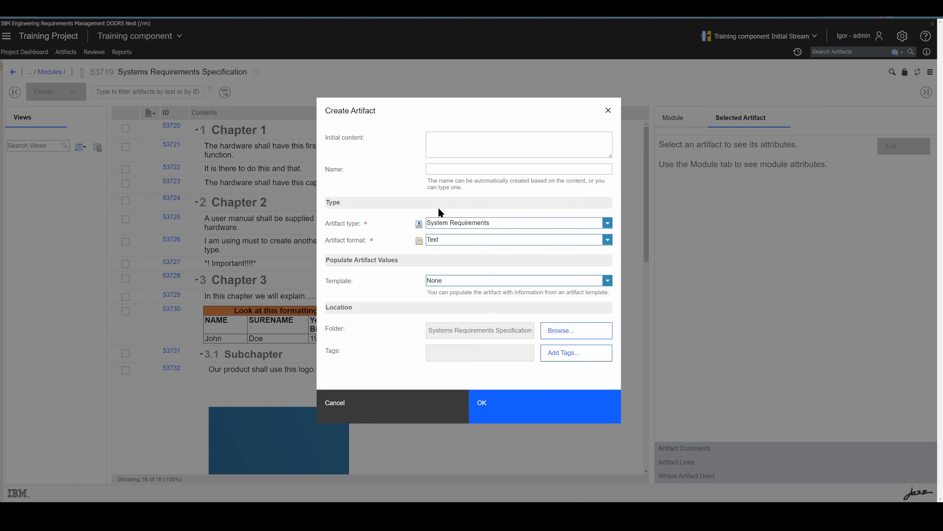
click(607, 240)
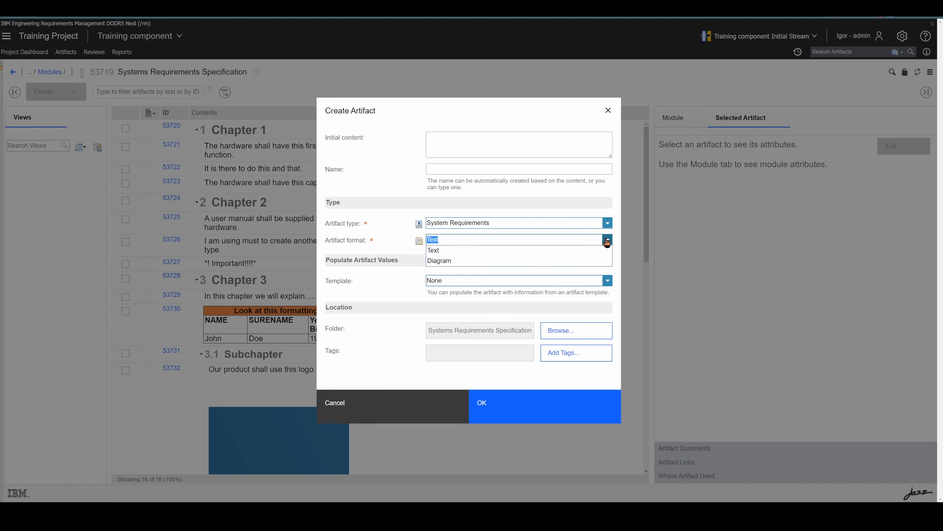
click(395, 414)
Create and save a new artifact type named "Diagram" with Diagram as its default artifact format in the component properties.
click(902, 37)
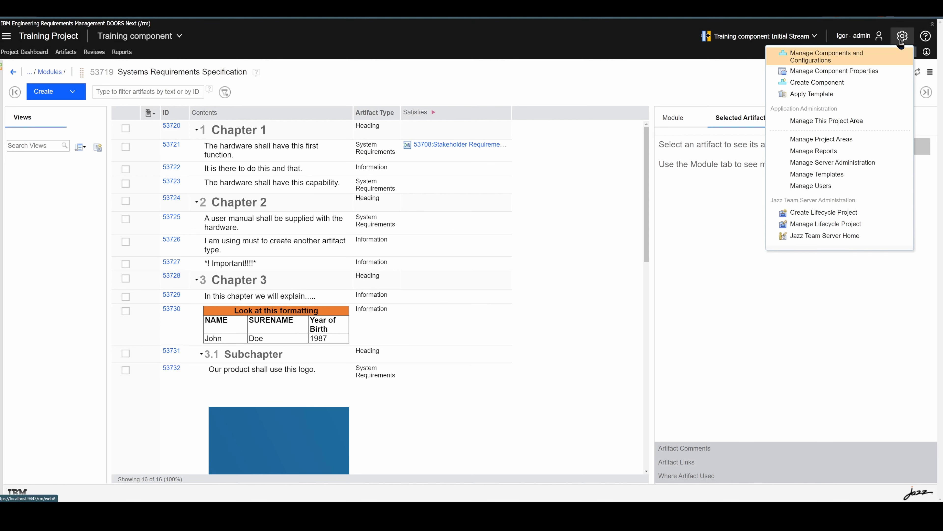
click(883, 69)
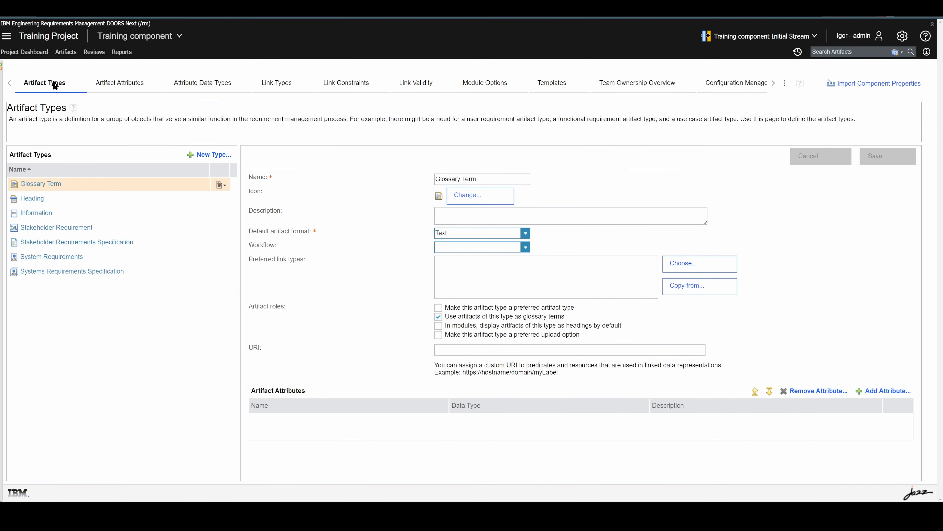
click(210, 154)
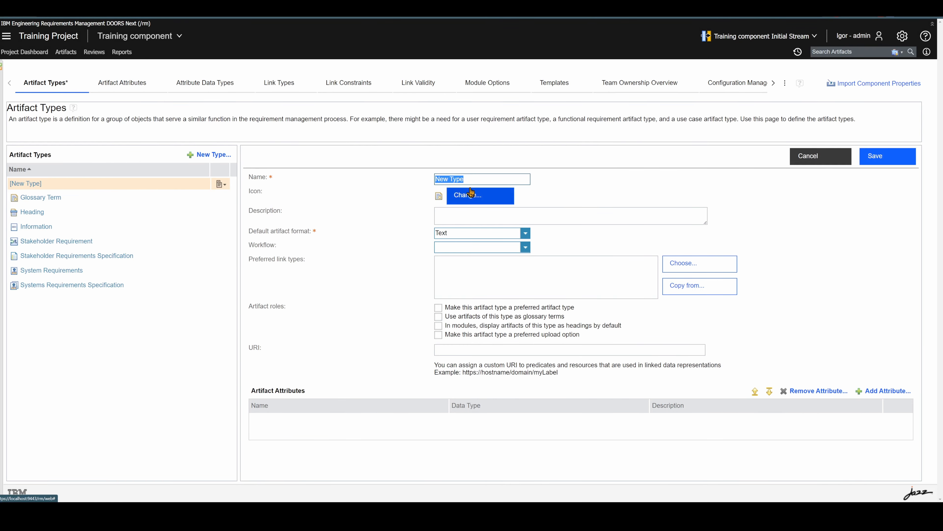
text(Diagram)
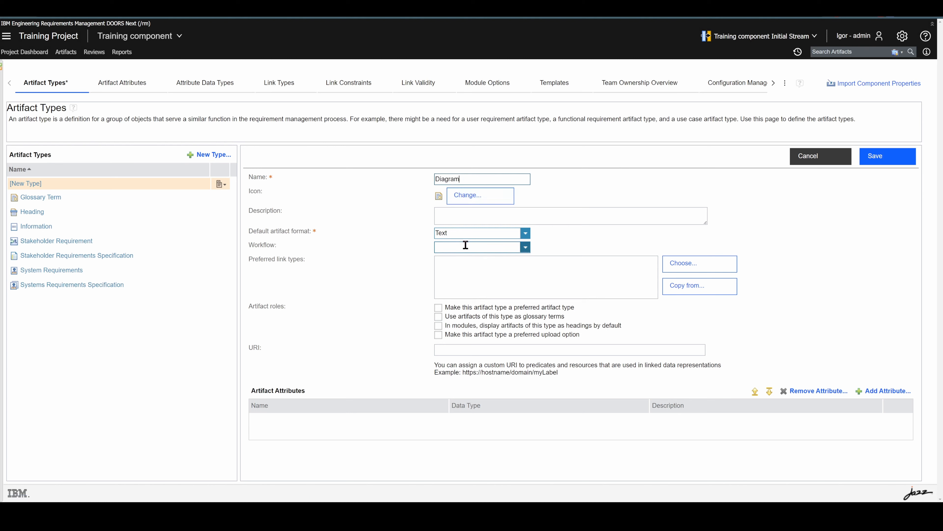
click(525, 233)
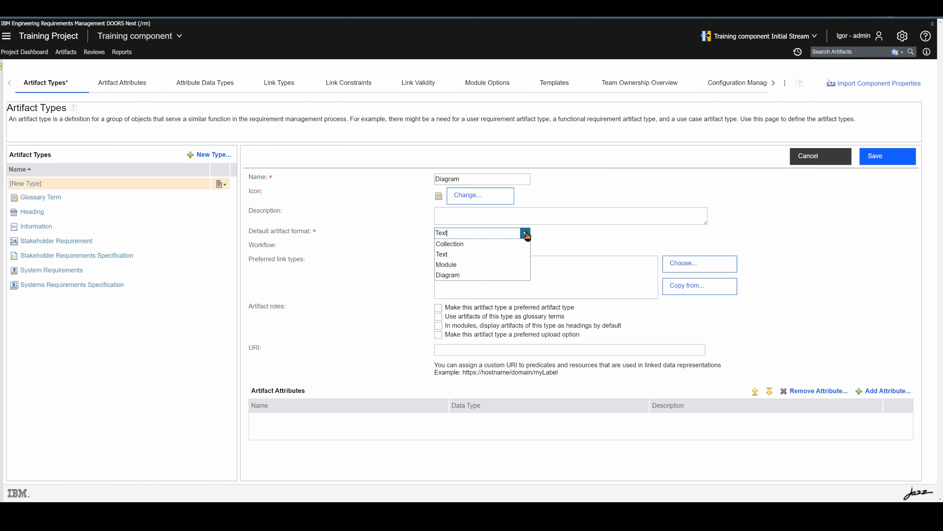
click(483, 275)
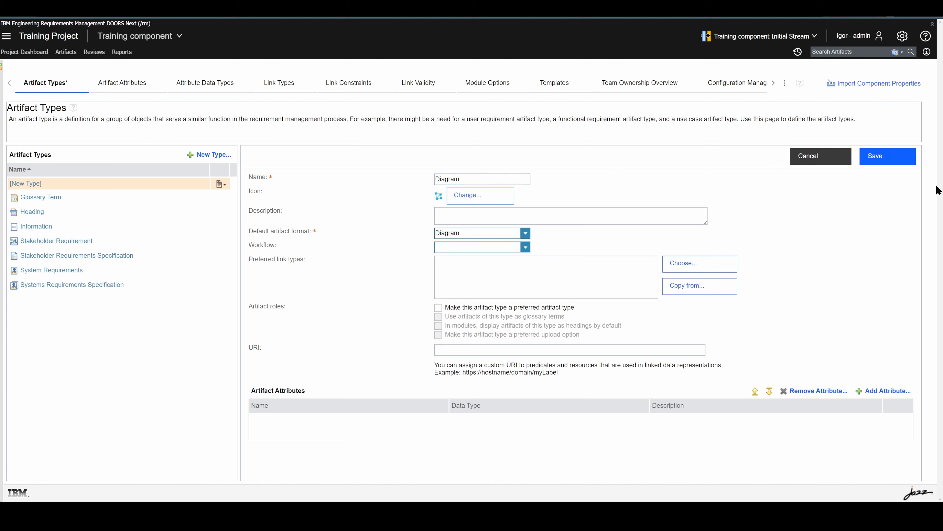
click(895, 162)
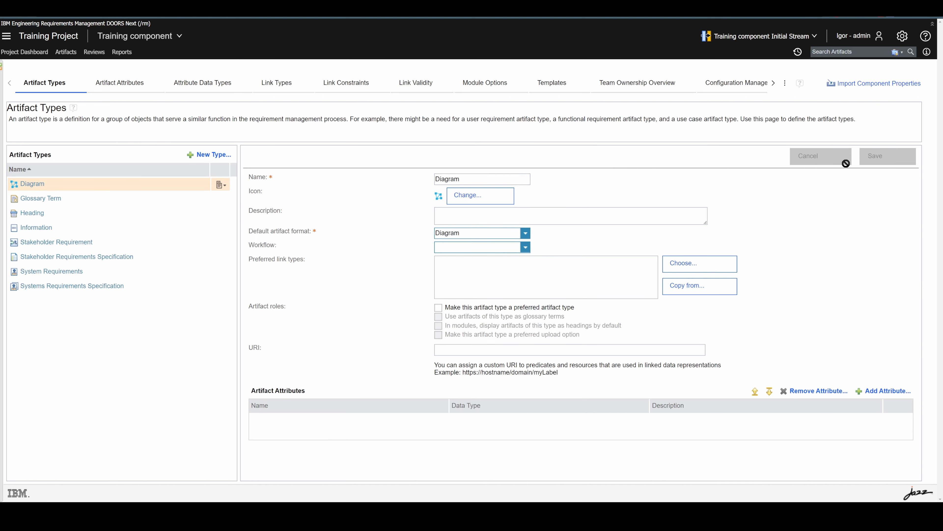
Create a Diagram artifact named "Training Diagram" in the Training component folder, with Open artifact left off.
click(73, 52)
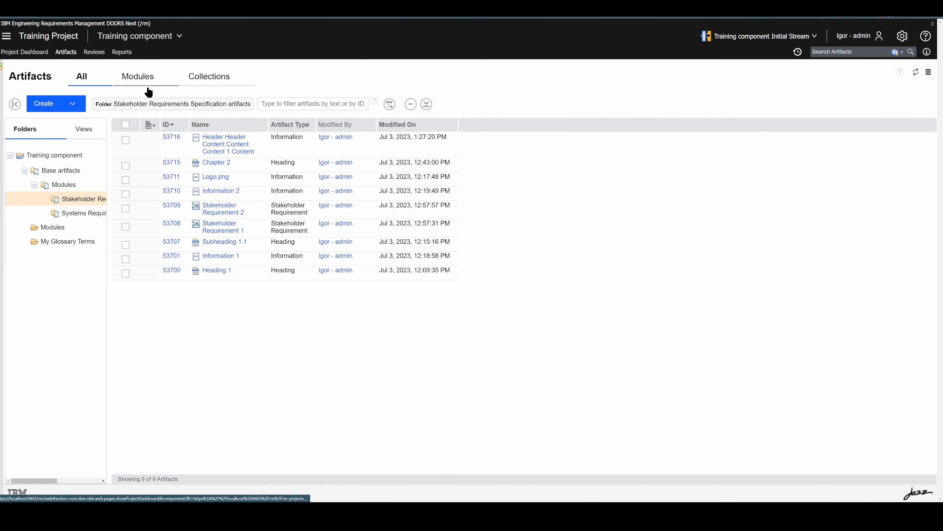
click(51, 155)
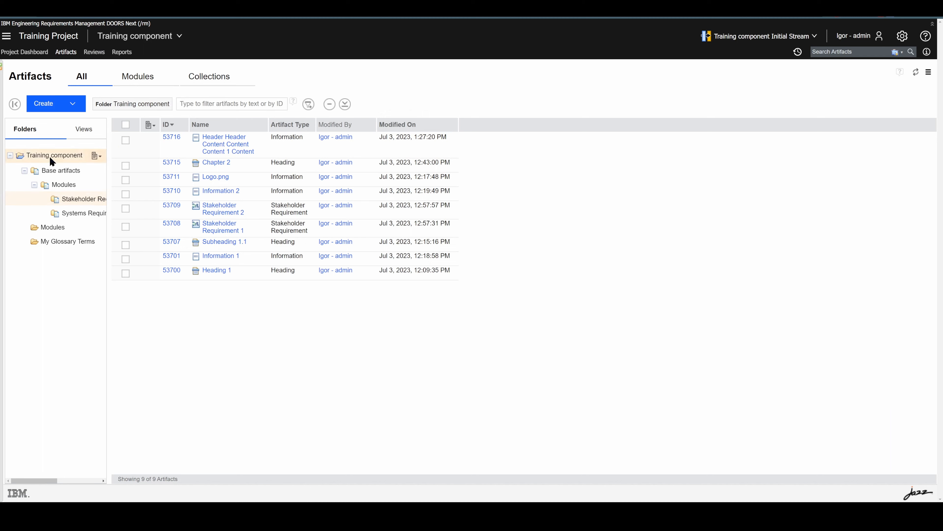
click(64, 104)
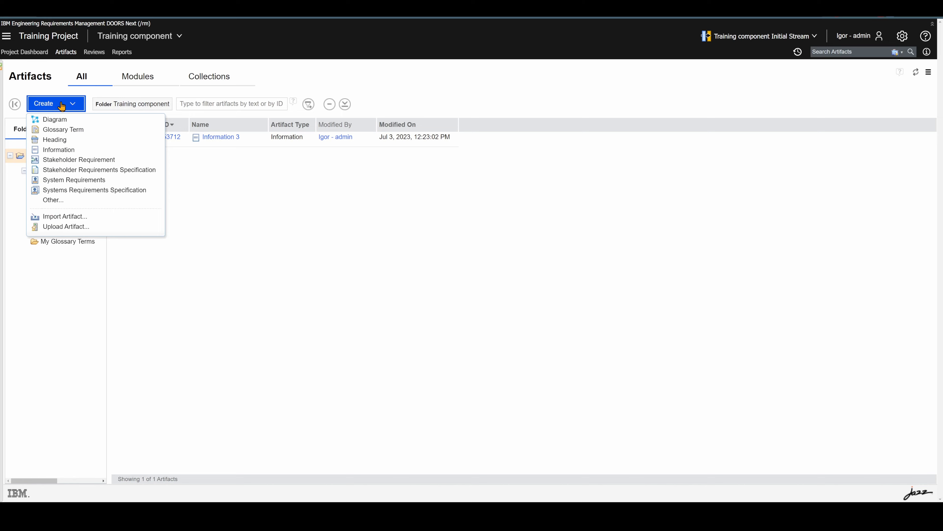
click(57, 123)
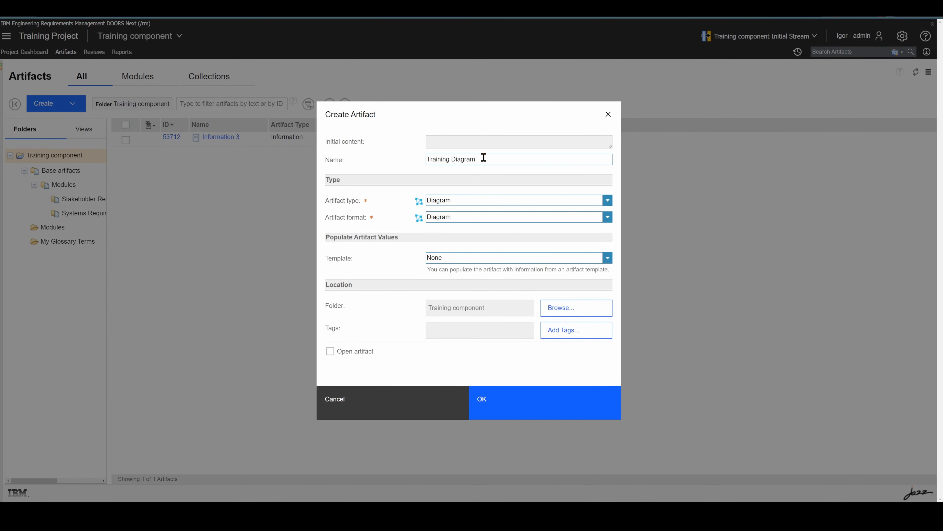
click(495, 414)
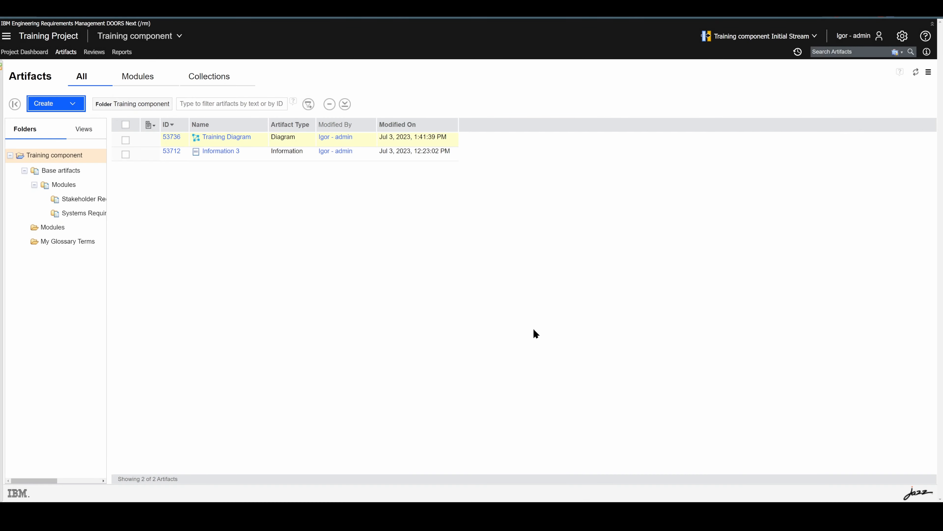
Open Training Diagram for editing and dismiss the diagram tips.
click(230, 138)
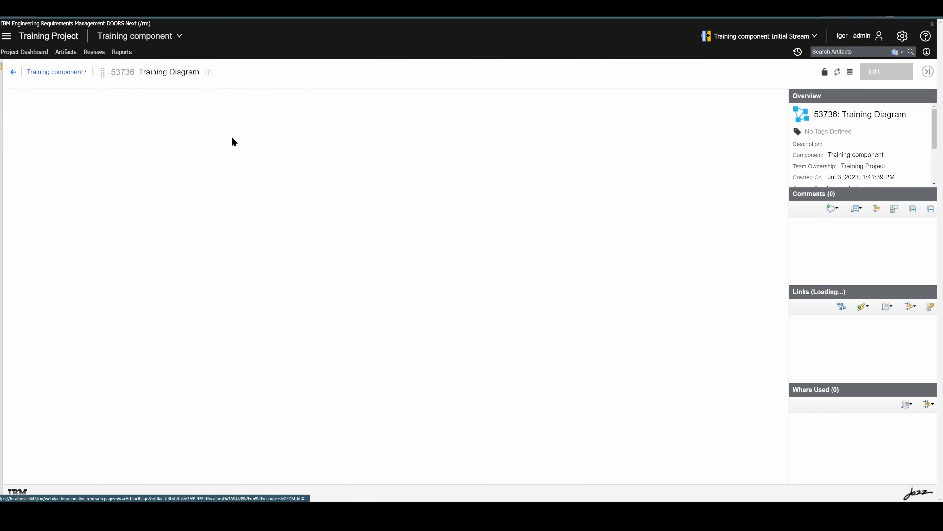
click(901, 74)
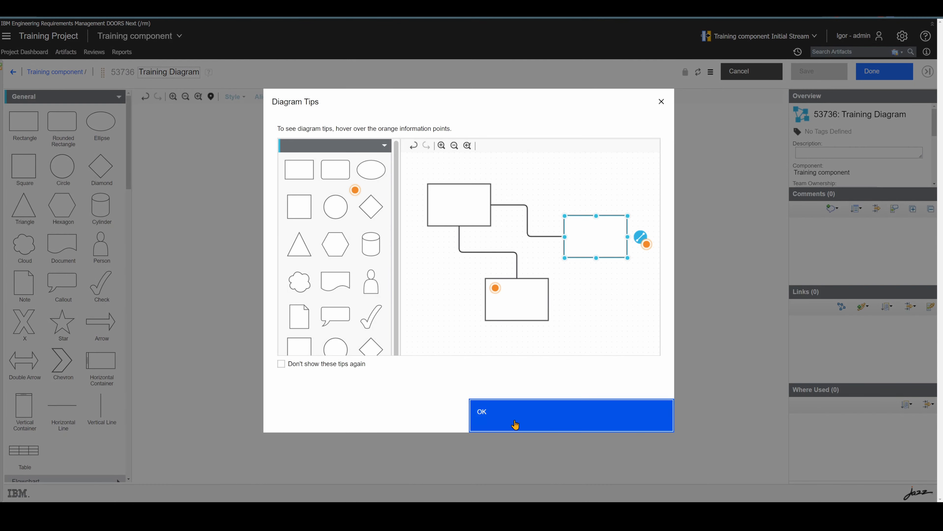
click(516, 426)
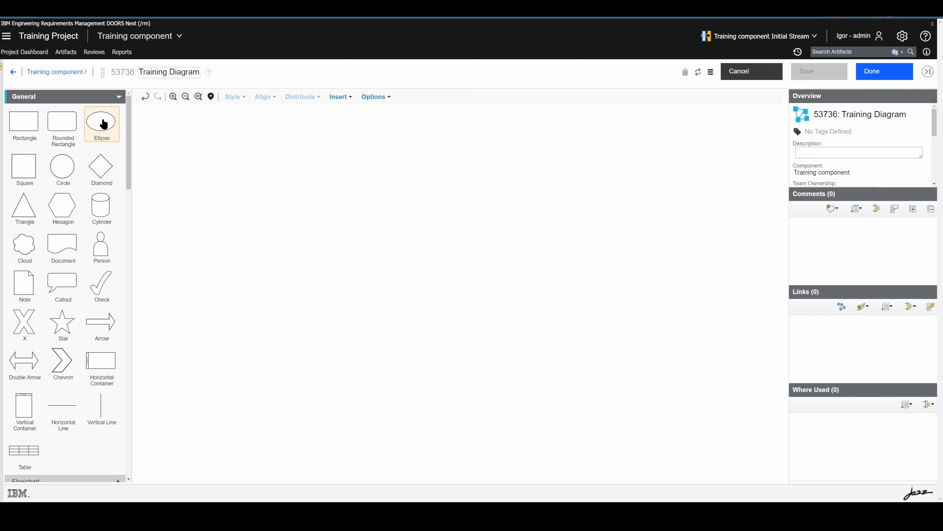
Place four ellipses in a vertical column and enclose them with a tall rectangle arranged behind them.
drag(103, 124, 249, 127)
drag(98, 126, 252, 268)
drag(24, 122, 171, 186)
drag(232, 226, 321, 401)
drag(229, 345, 263, 273)
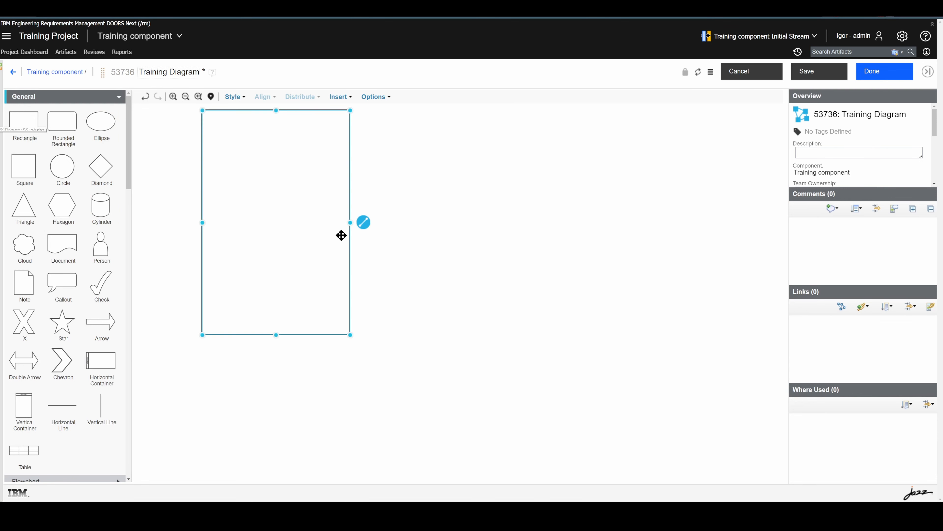
right_click(332, 209)
click(373, 302)
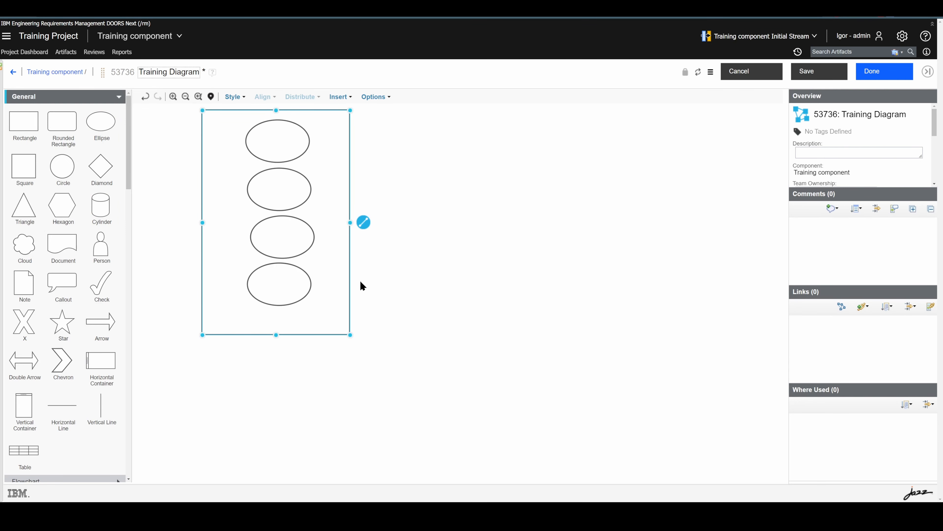
Center the rectangle around the ellipses and label them, top to bottom, Cook the food, Order food, Eat food and Pay for food.
drag(326, 249, 330, 247)
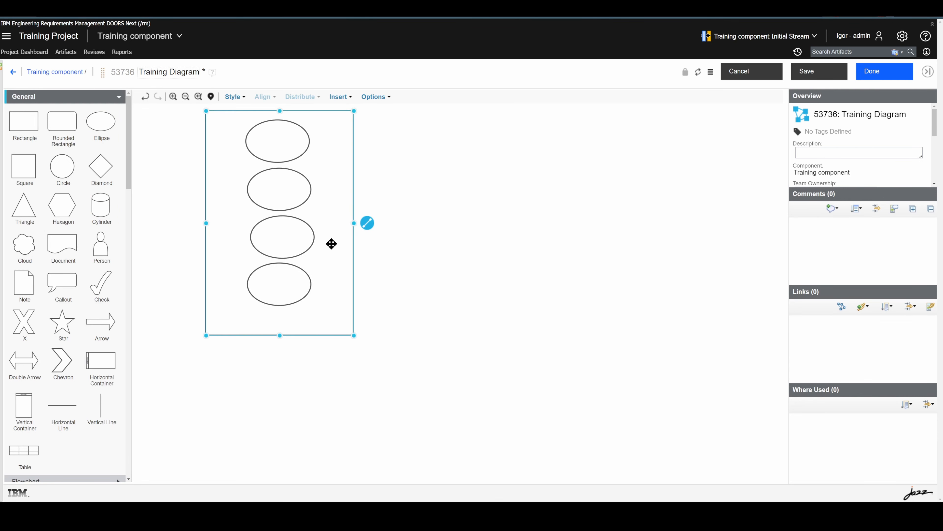
double_click(273, 138)
text(Co)
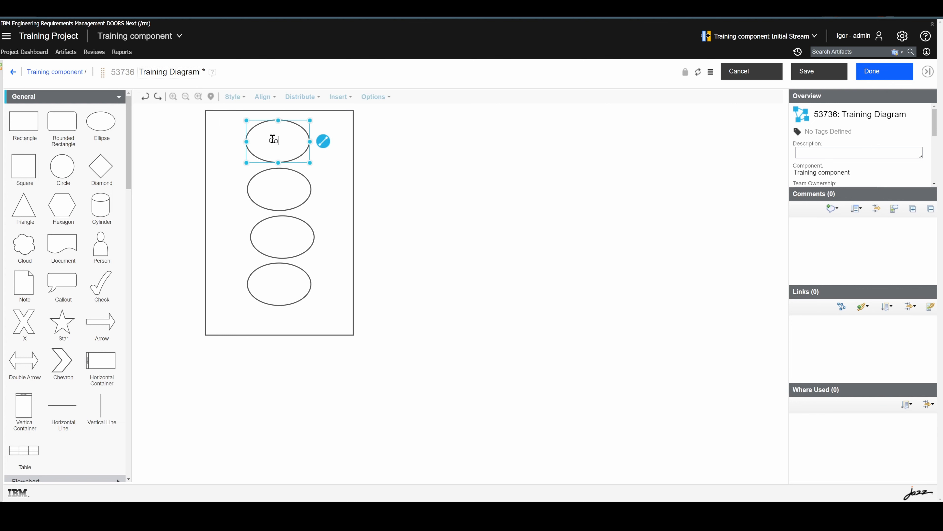
text(ok the food)
double_click(277, 186)
text(Order food)
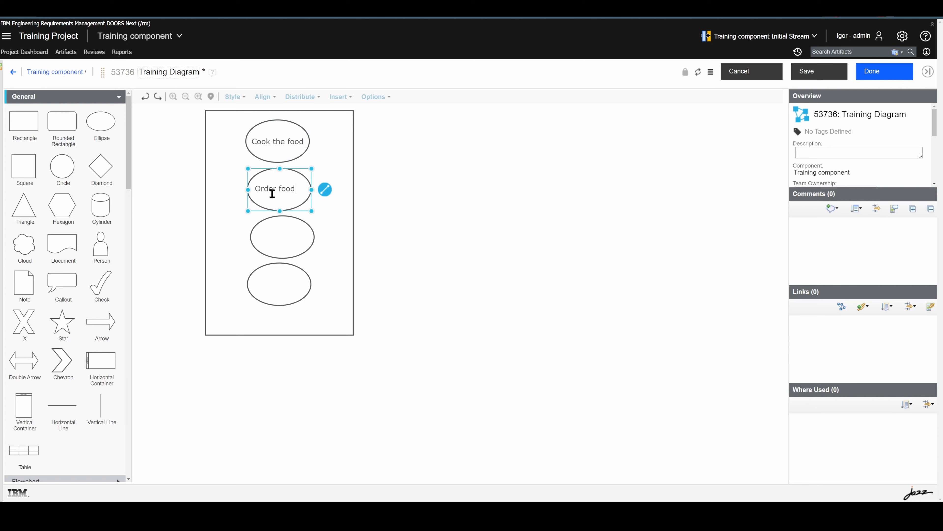
double_click(291, 238)
text(Eat food)
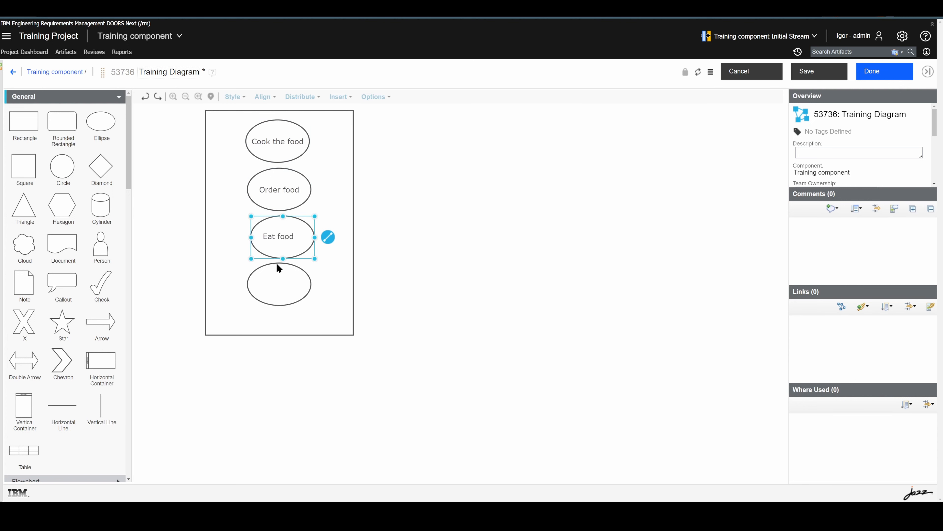
double_click(273, 284)
text(Pay for food)
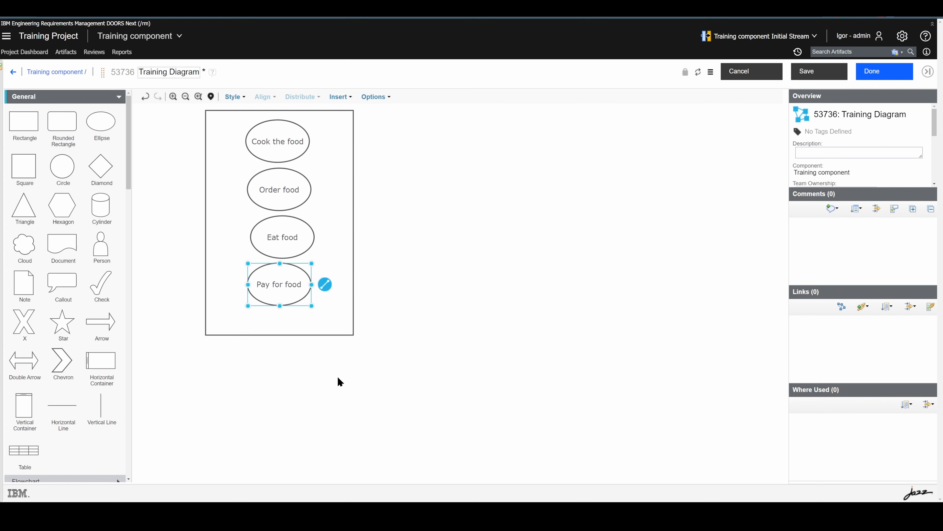
click(338, 382)
scroll(82, 334, down, 4)
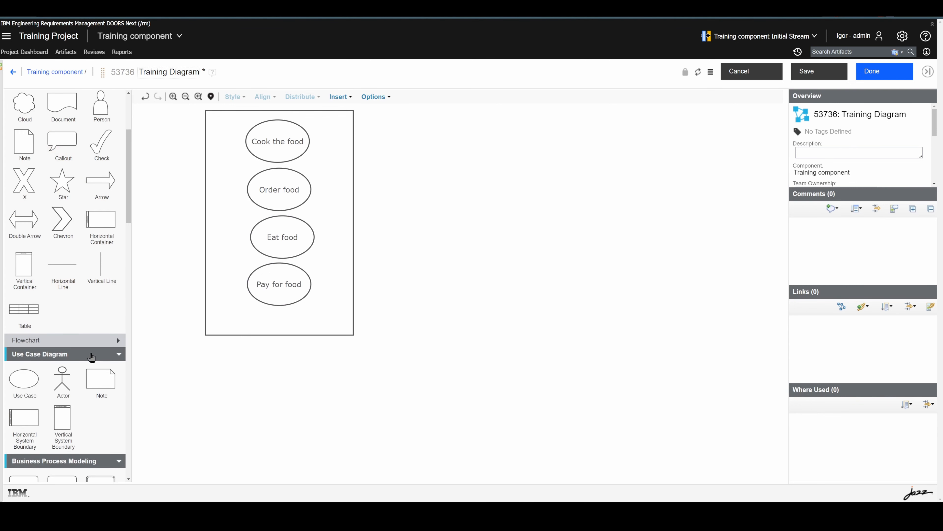
click(101, 107)
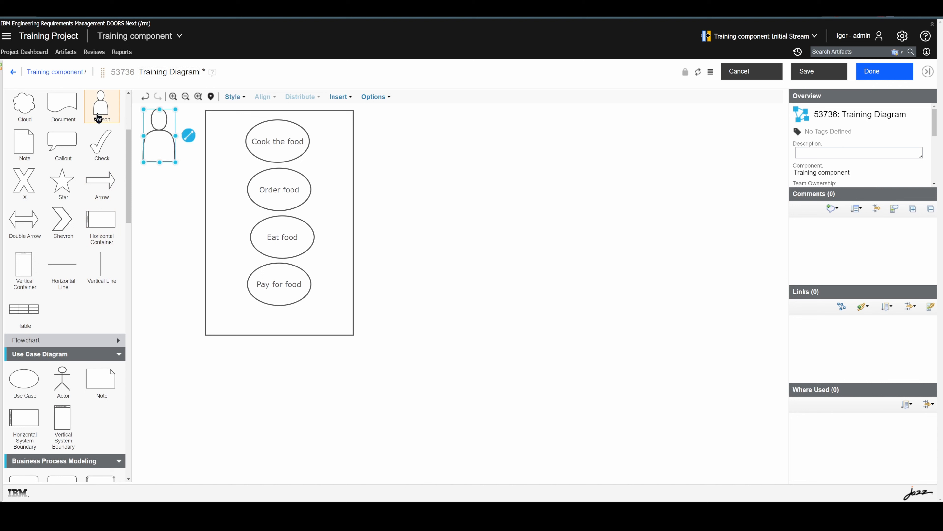
click(159, 214)
click(167, 146)
key(Delete)
Place a use case Actor to the left of the rectangle, enlarge it and label it Customer.
drag(62, 383, 153, 184)
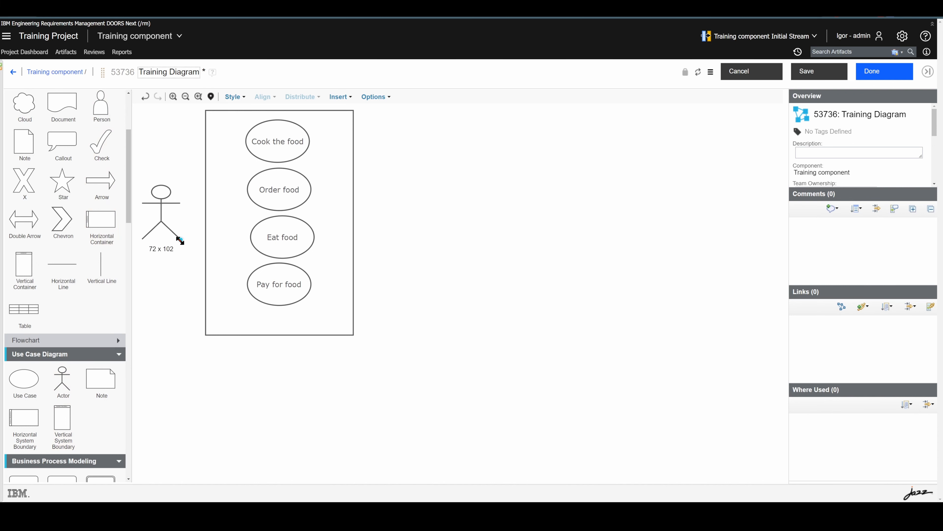
double_click(162, 223)
text(Customer)
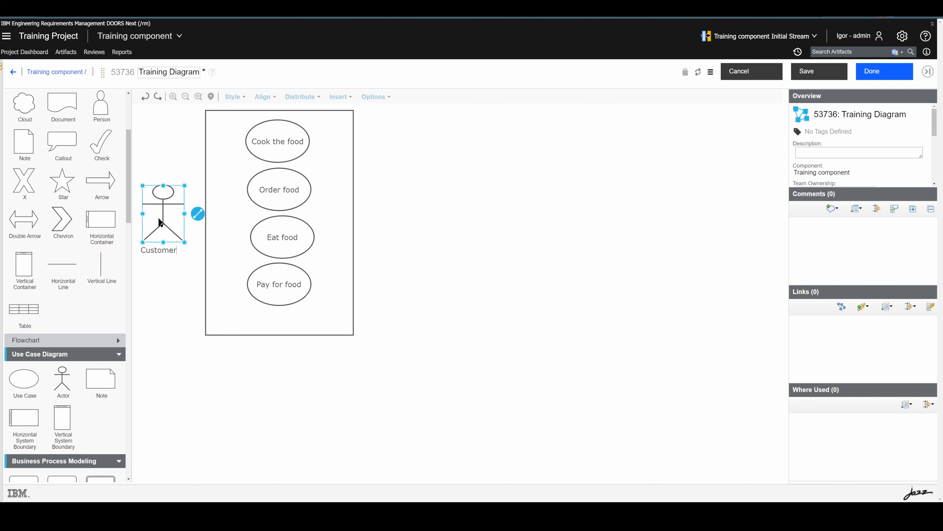
click(157, 297)
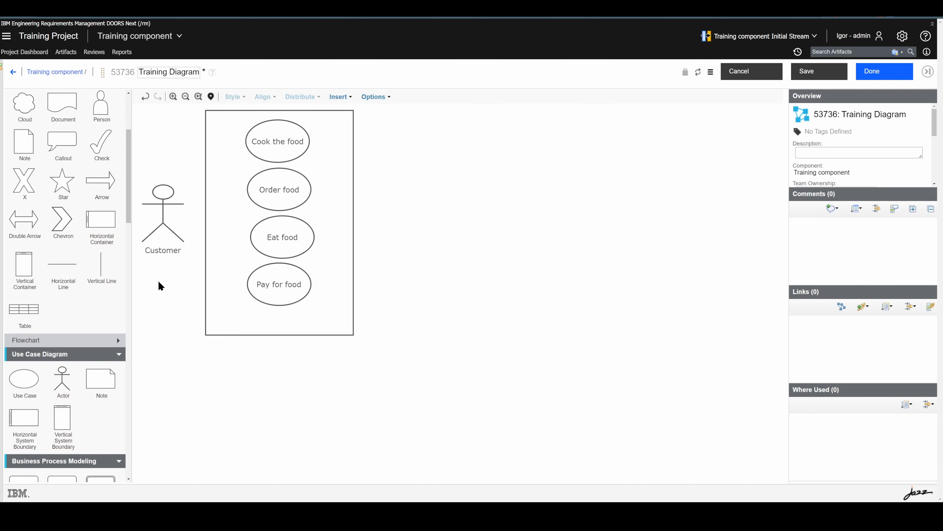
Duplicate the Customer actor to the right of the rectangle and rename the copy Chef.
click(164, 219)
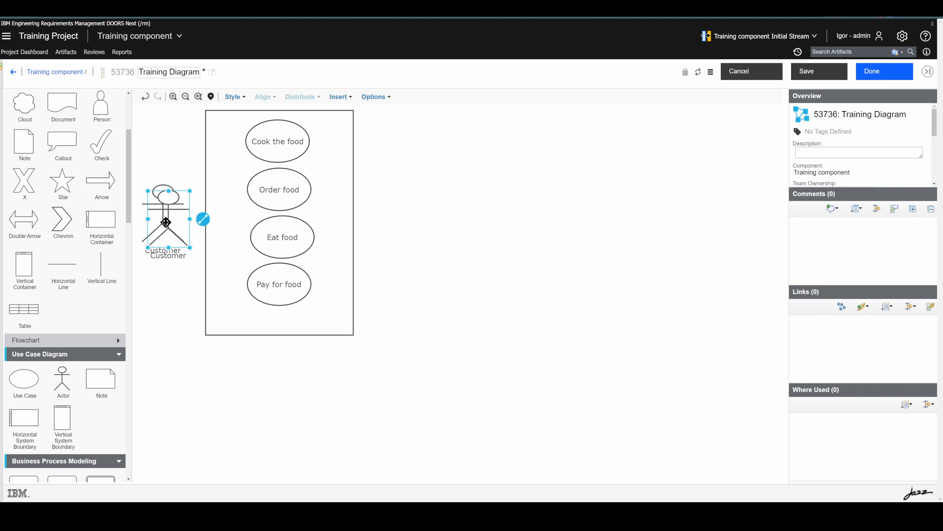
ctrl+drag(163, 219, 407, 223)
double_click(409, 254)
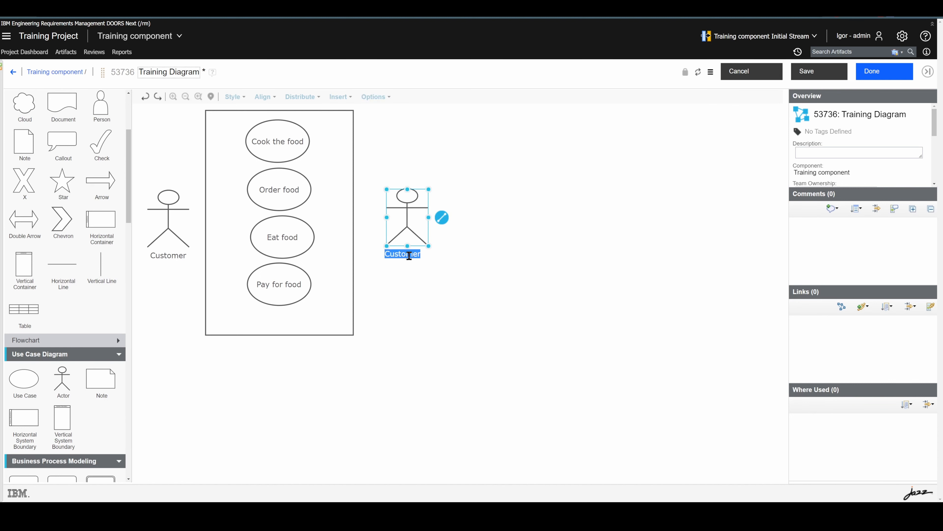
text(Chef)
click(424, 324)
Select the whole drawing and move it down and to the right to leave space above the rectangle.
drag(496, 420, 133, 91)
mouse_move(247, 168)
mouse_down()
mouse_move(273, 206)
mouse_move(248, 168)
mouse_up()
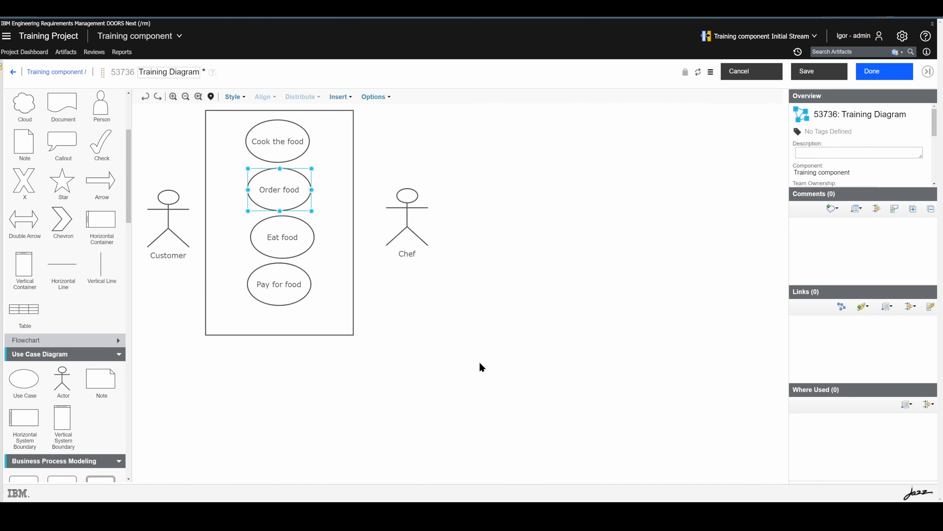
drag(512, 402, 139, 98)
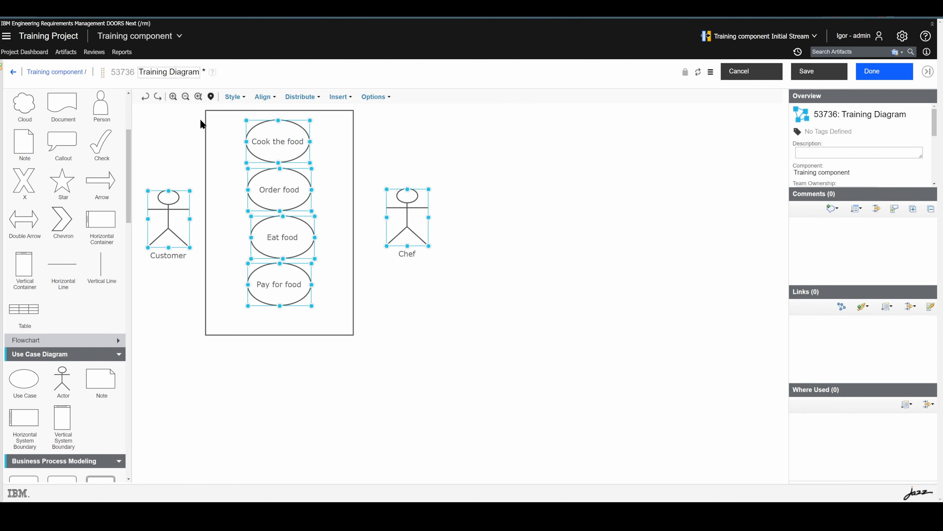
drag(206, 120, 284, 194)
click(383, 160)
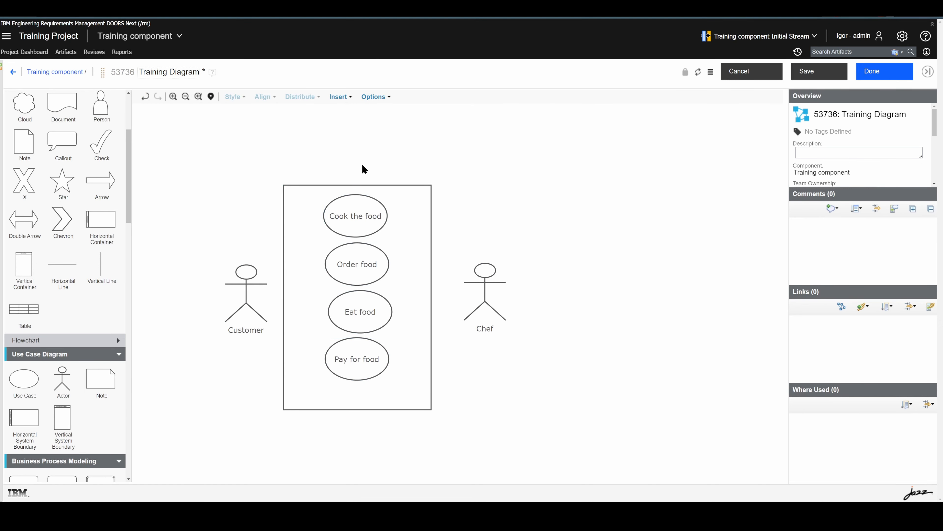
Insert the text "Restaurant simplified", widen its box to about the rectangle's width and place it directly above the rectangle.
click(417, 273)
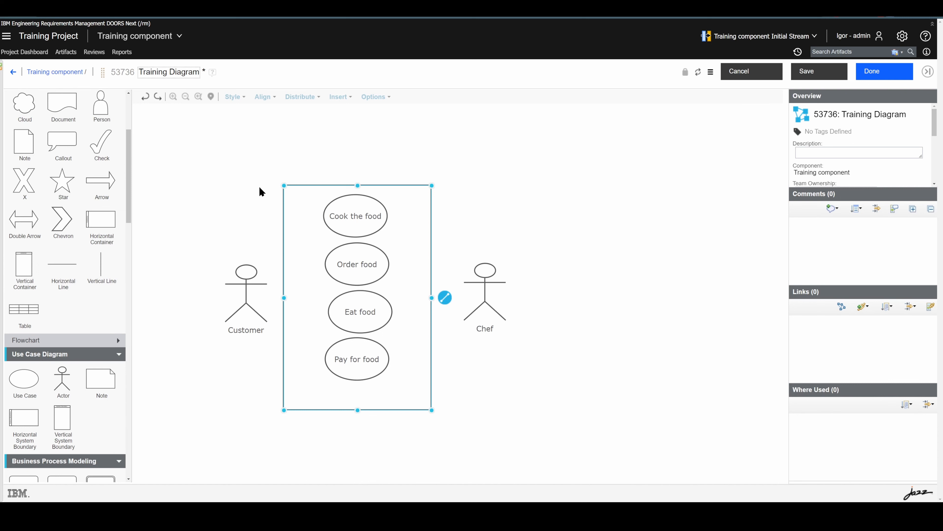
click(263, 148)
click(340, 97)
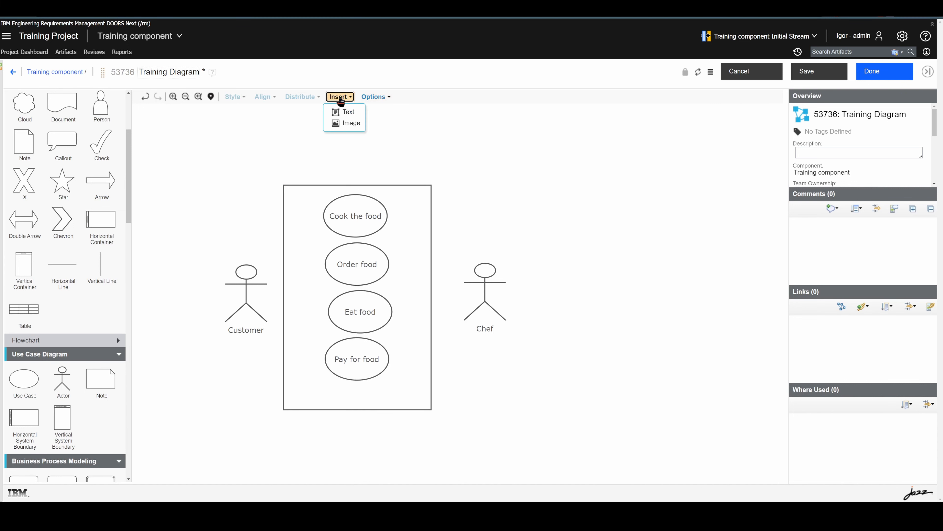
click(346, 114)
double_click(181, 119)
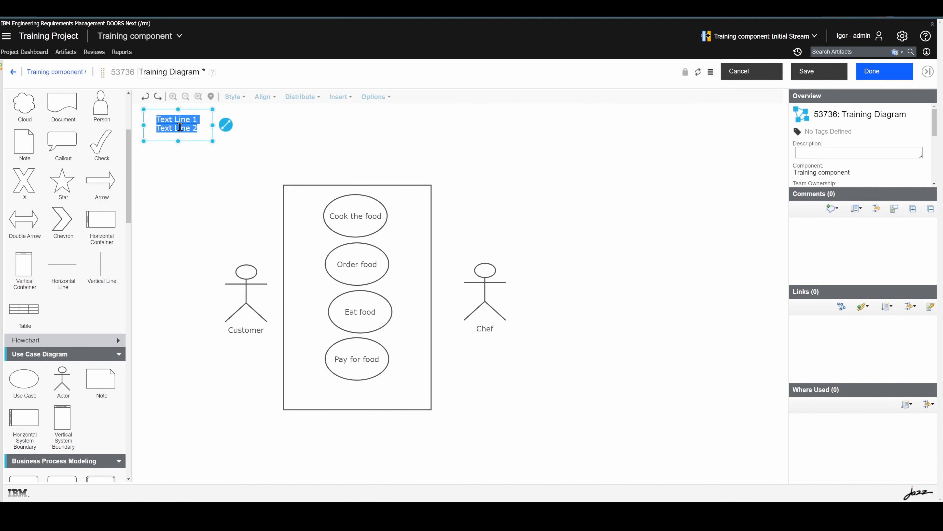
text(Restaurant simplified)
click(228, 145)
click(185, 123)
drag(214, 125, 382, 167)
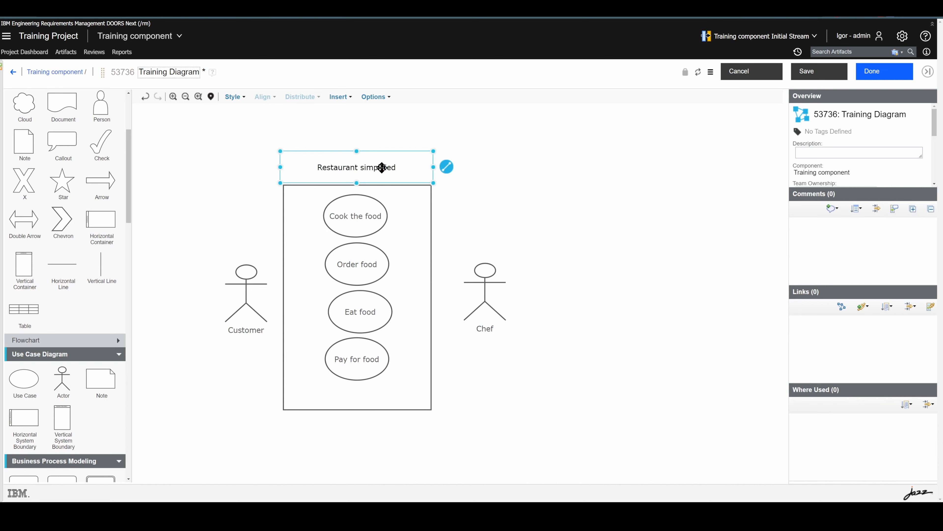
click(537, 189)
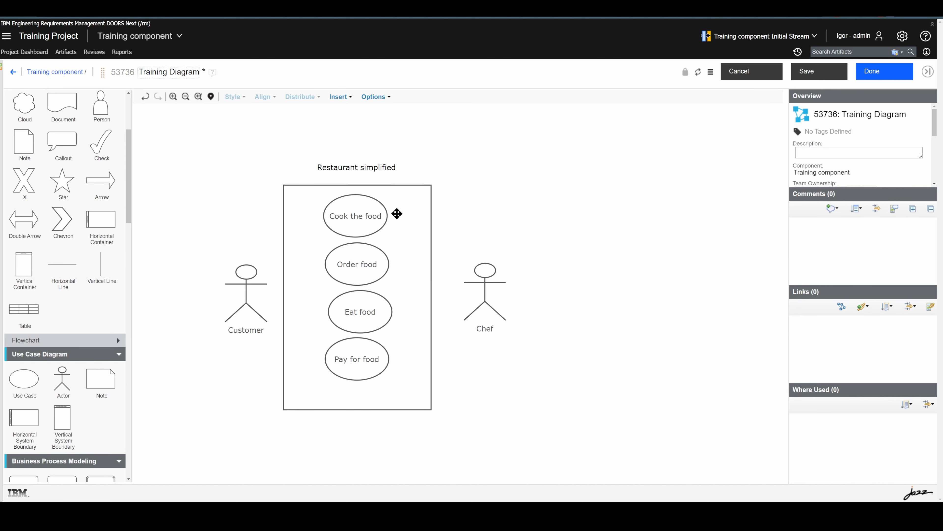
click(374, 214)
click(374, 214)
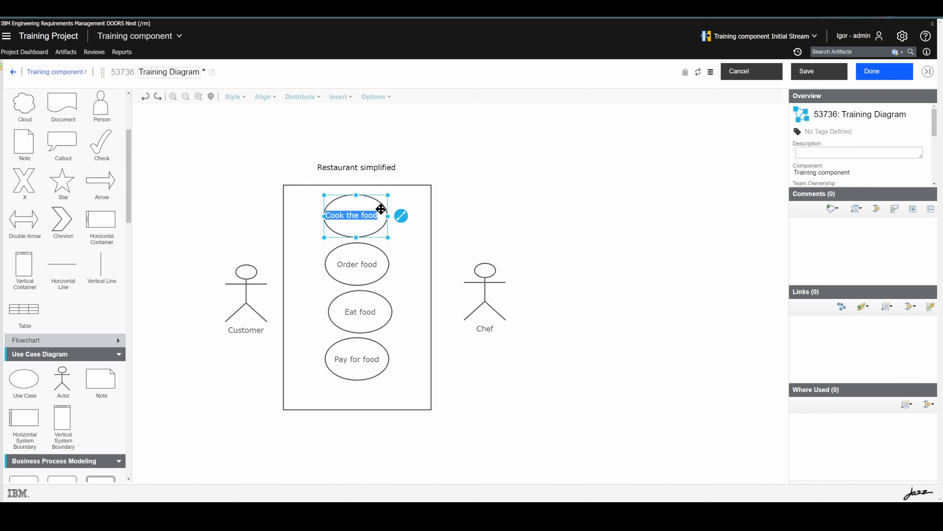
click(489, 277)
click(575, 244)
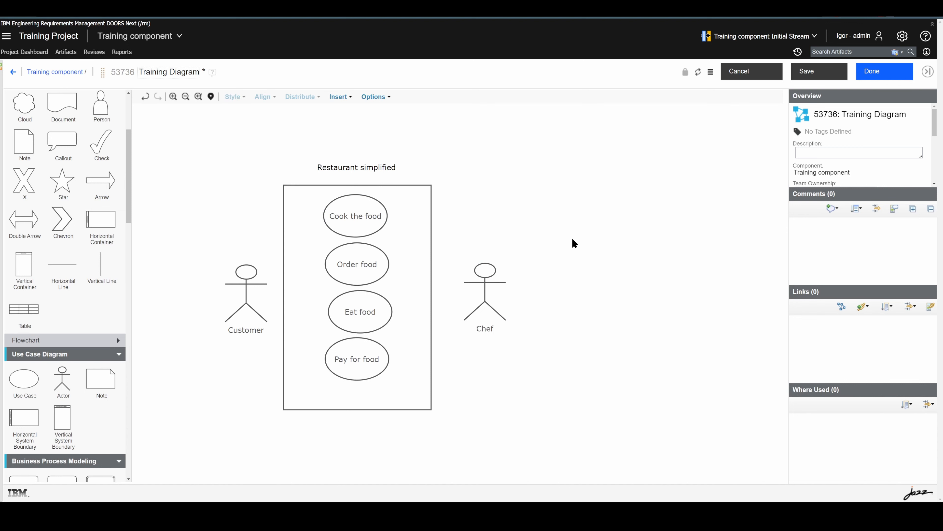
Reduce the height of the "Restaurant simplified" text box so the title sits closer to the rectangle.
click(359, 166)
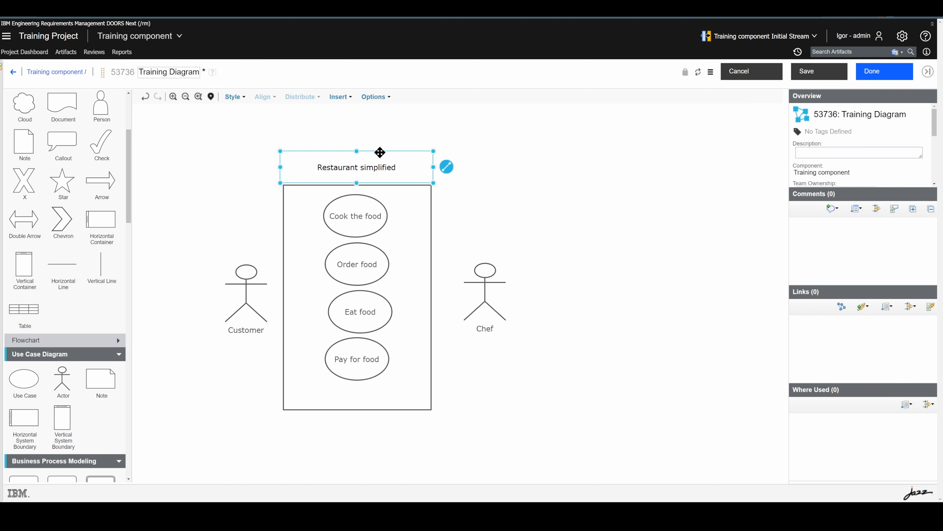
drag(357, 150, 356, 161)
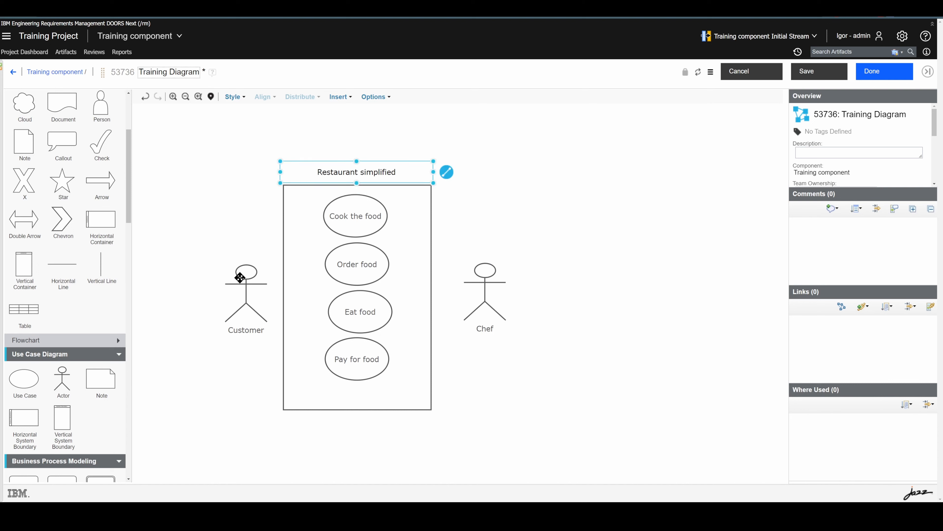
double_click(246, 277)
click(257, 227)
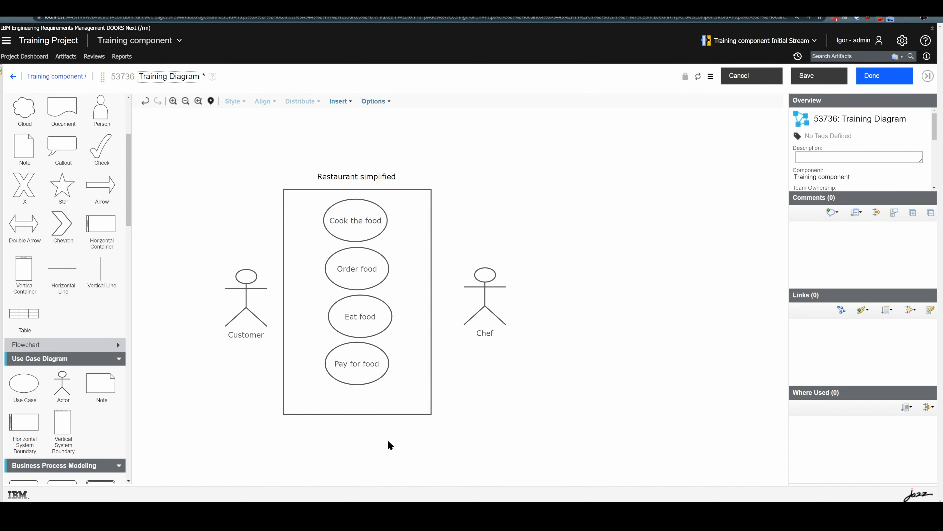
click(339, 101)
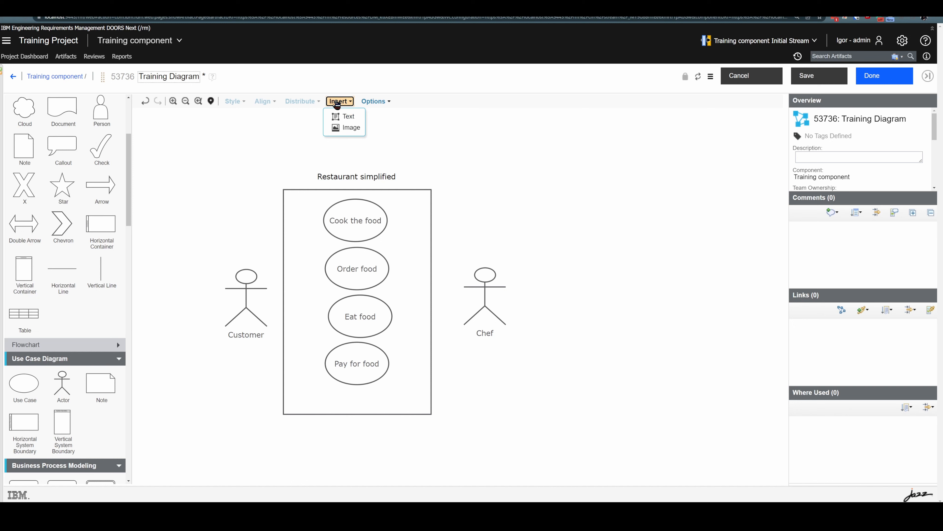
click(343, 116)
double_click(180, 129)
text(UML_Use_Case_diagram.svg)
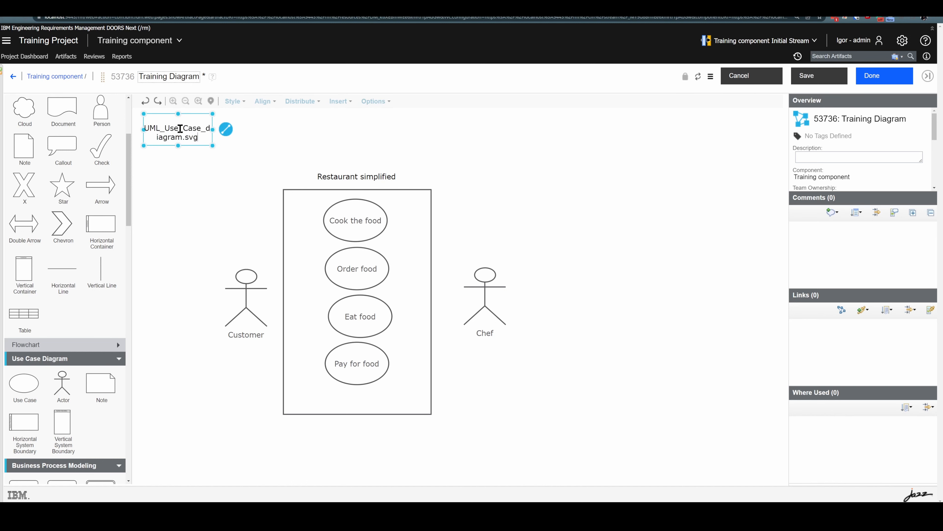
drag(212, 129, 470, 134)
drag(448, 143, 510, 460)
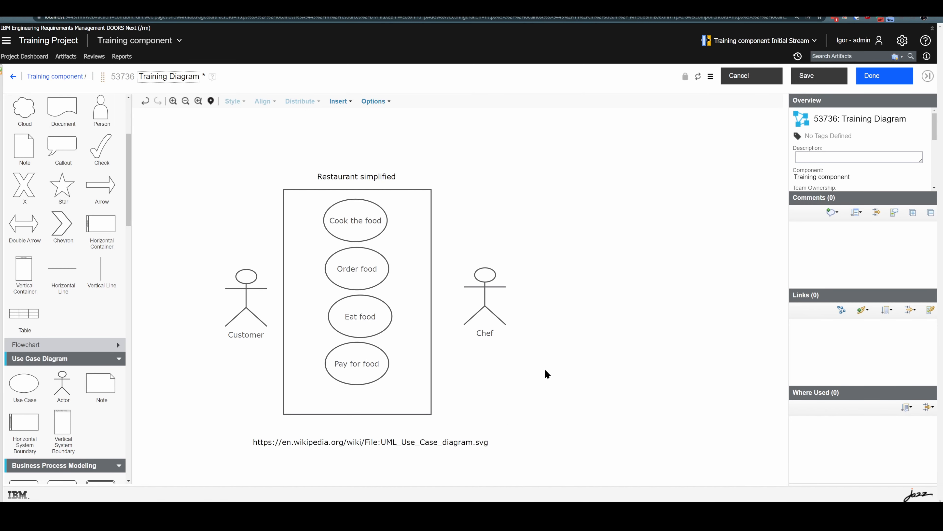
Connect the Customer actor to Order food, Eat food and Pay for food, and the Chef actor to Cook the food.
click(245, 295)
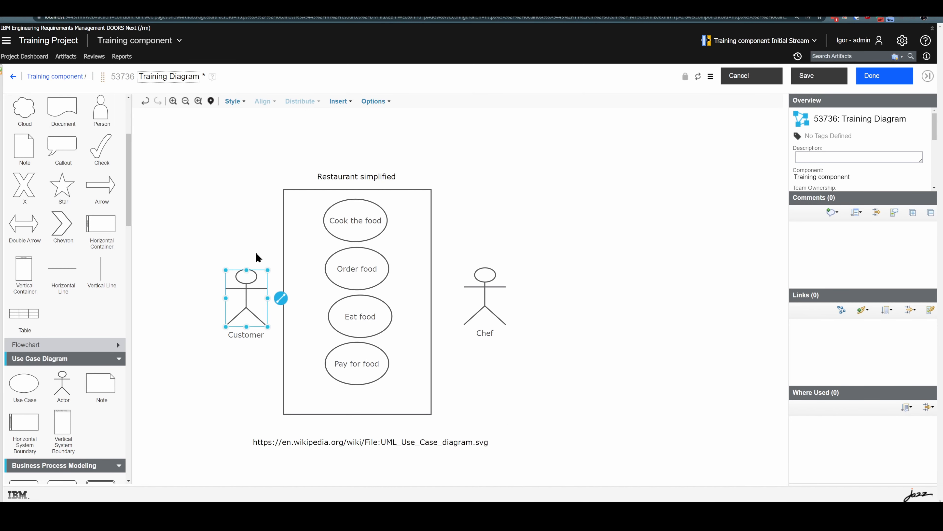
drag(280, 299, 348, 265)
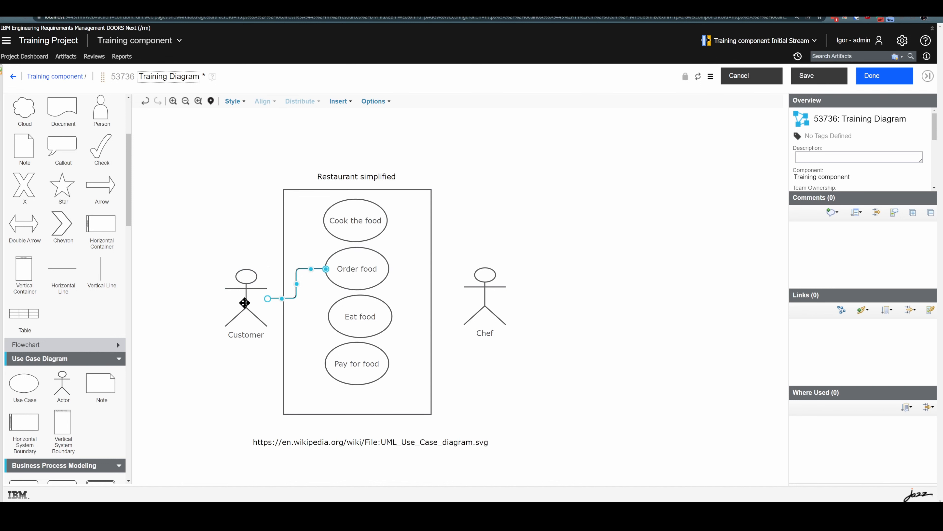
click(245, 284)
drag(276, 298, 351, 318)
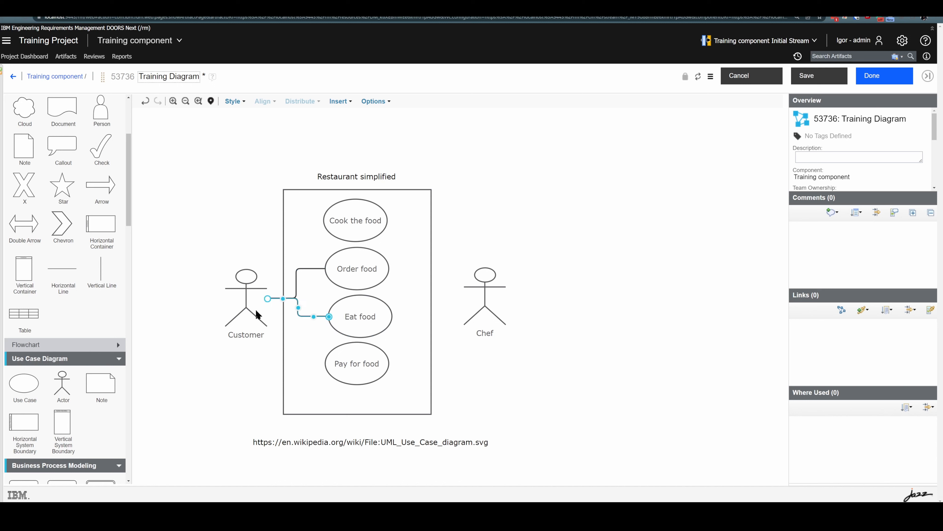
click(246, 311)
drag(280, 298, 355, 364)
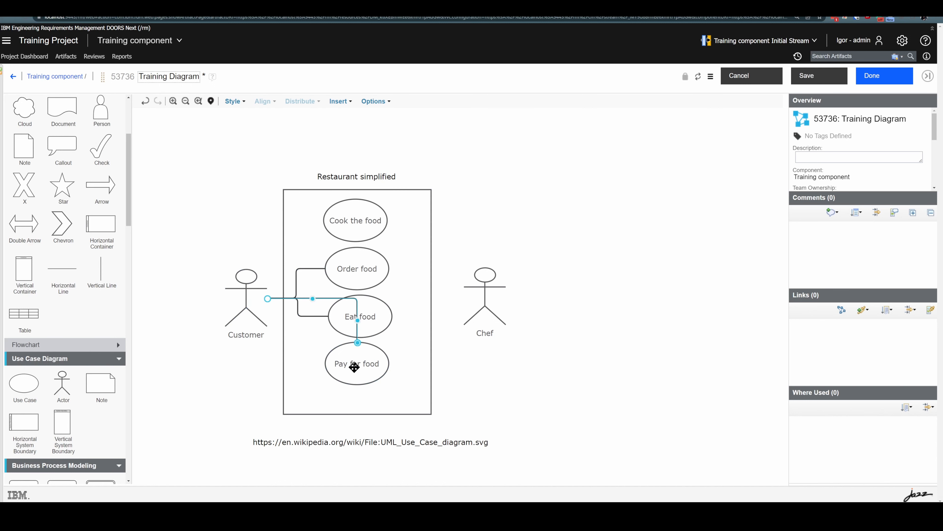
click(488, 295)
drag(518, 295, 356, 220)
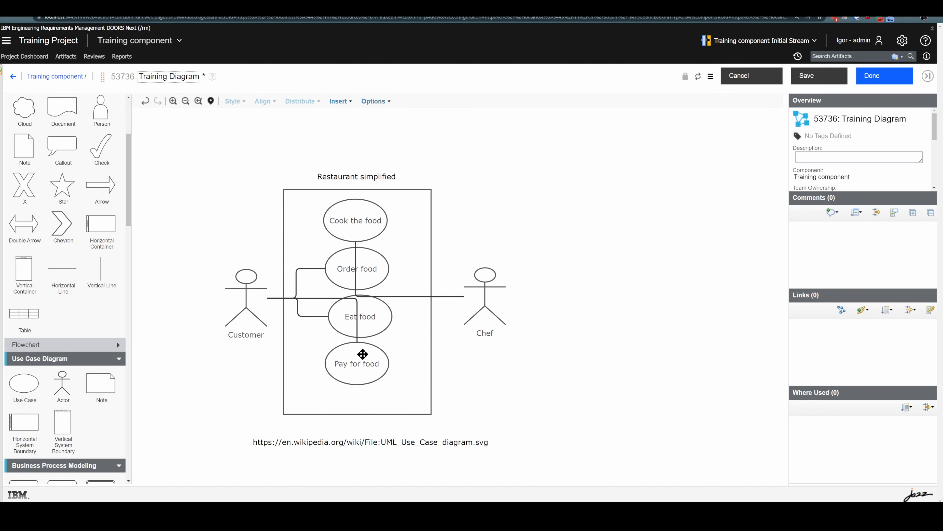
Set the line style of all four connectors between the actors and the use cases to Straight.
click(409, 297)
shift+click(311, 268)
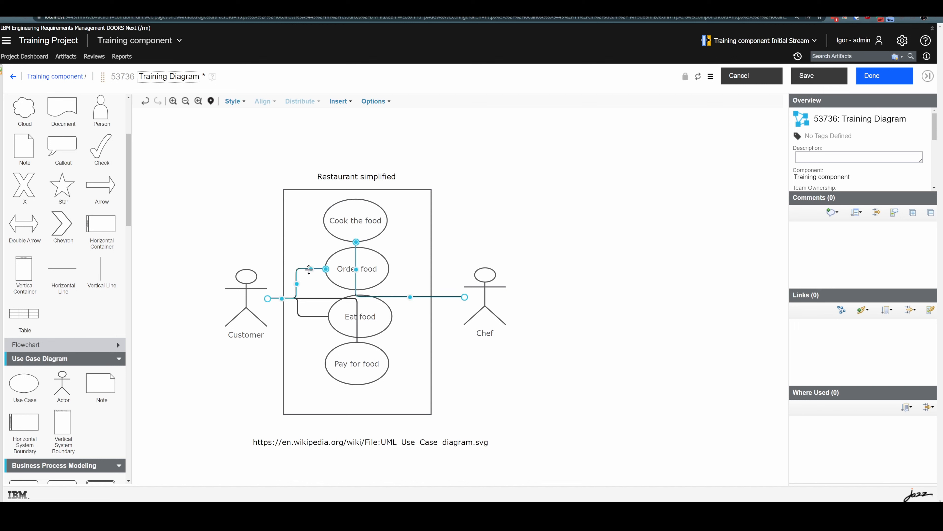
shift+click(315, 298)
shift+click(311, 317)
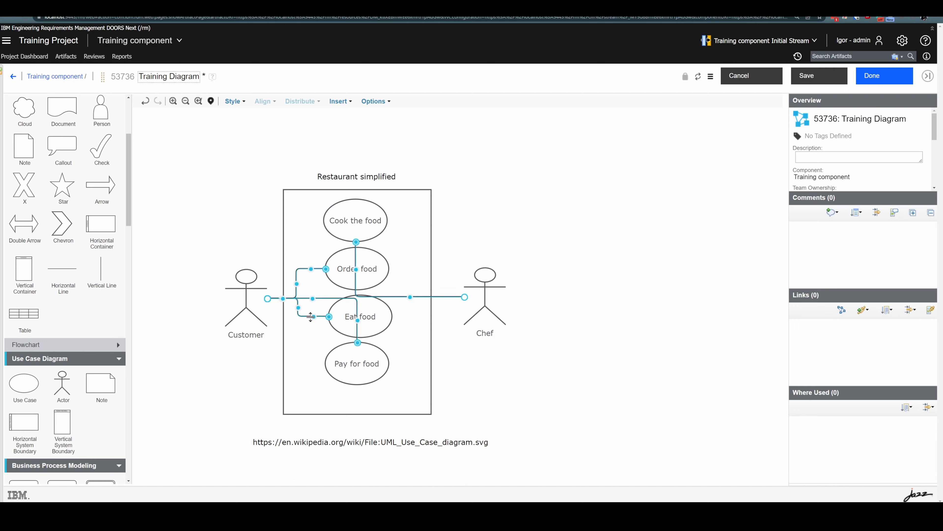
right_click(303, 299)
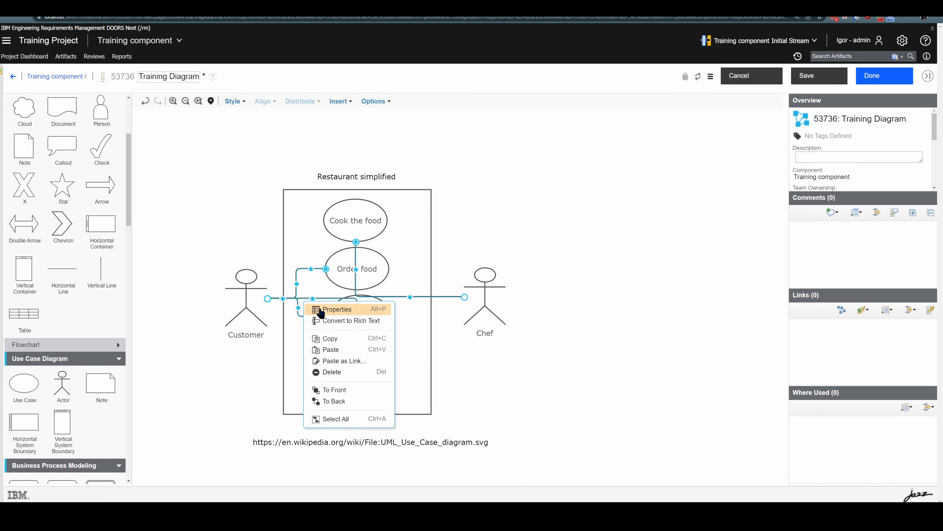
click(321, 311)
click(475, 246)
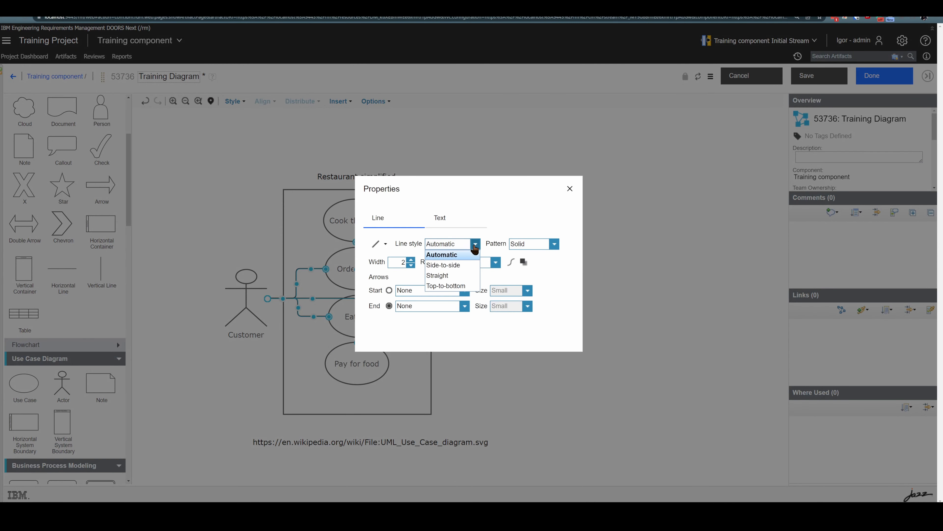
click(456, 276)
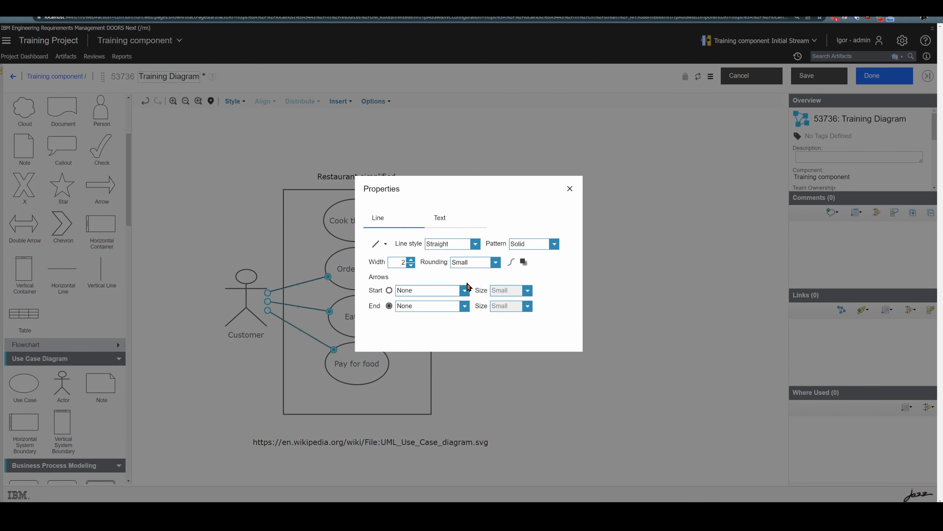
Give the four connectors a Classic arrowhead at their end and add a shadow.
drag(455, 185, 627, 238)
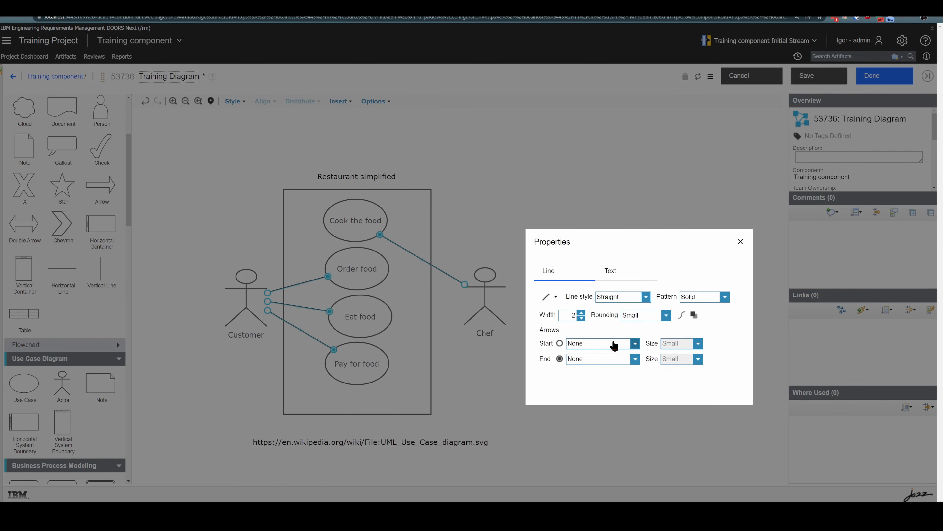
click(635, 359)
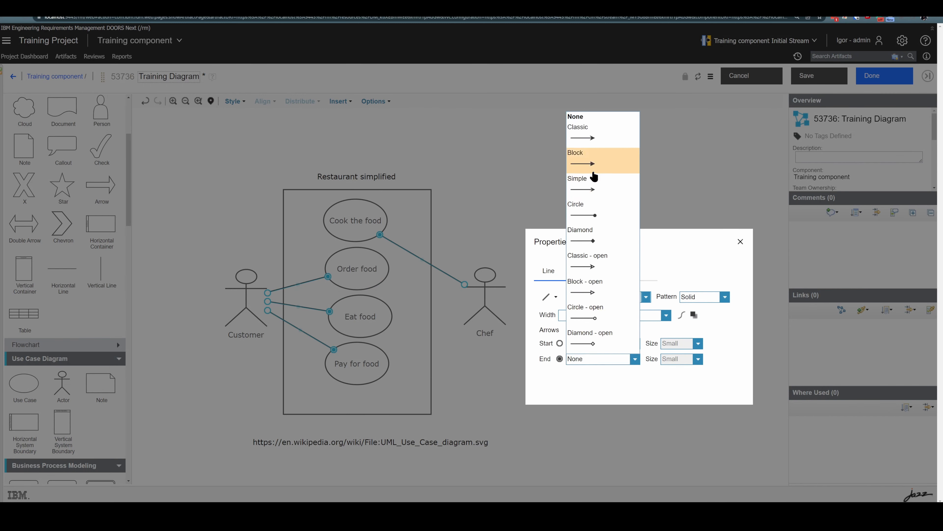
click(591, 138)
drag(646, 242, 576, 209)
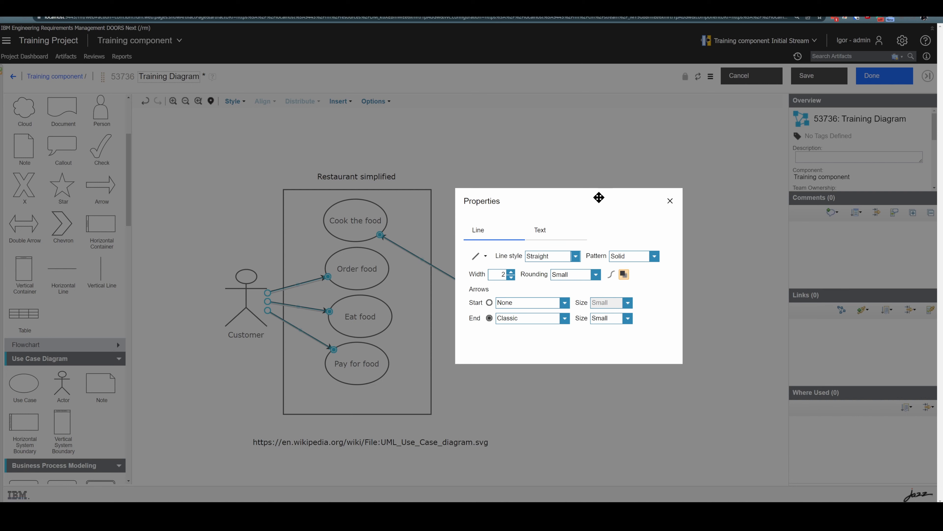
drag(542, 204, 553, 233)
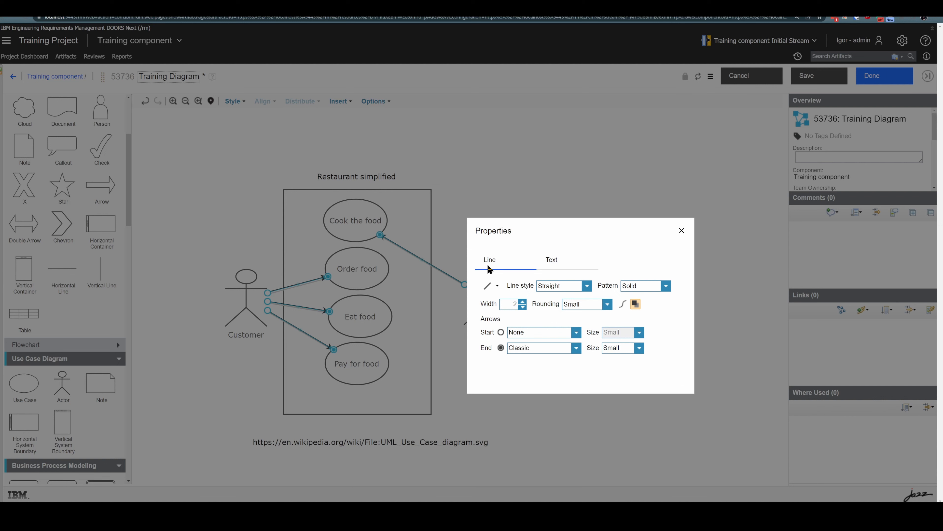
drag(566, 230, 457, 224)
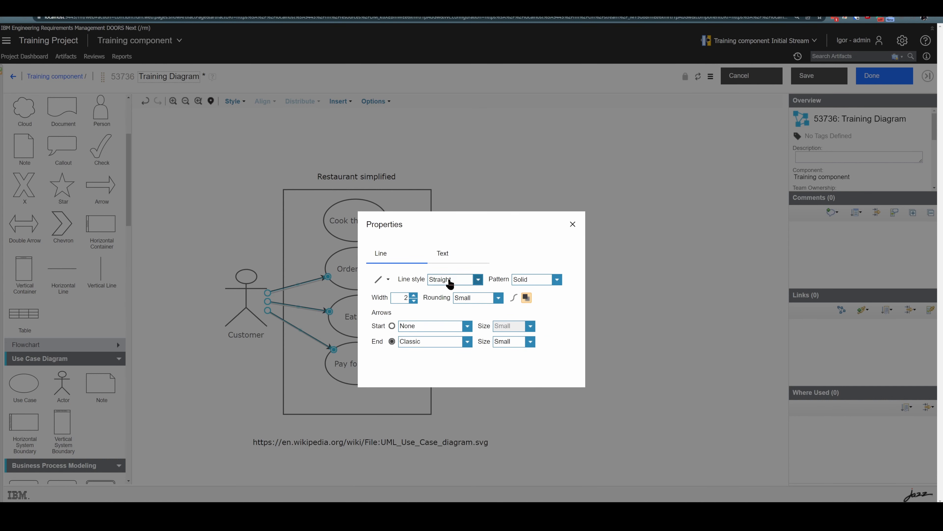
Colour the four selected connectors dark green and close their properties.
click(384, 280)
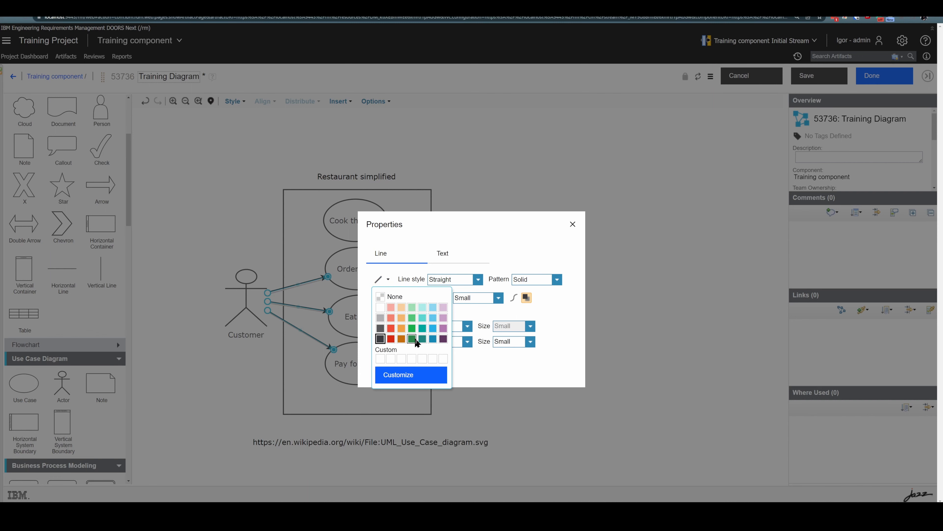
click(422, 339)
click(572, 224)
click(630, 217)
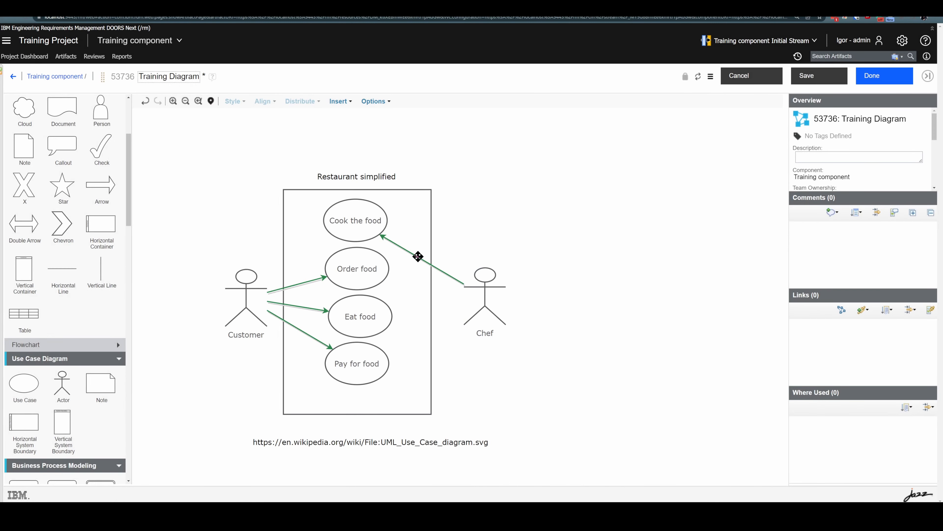
Change the line colour of the connector from Chef to Cook the food to dark blue.
right_click(418, 256)
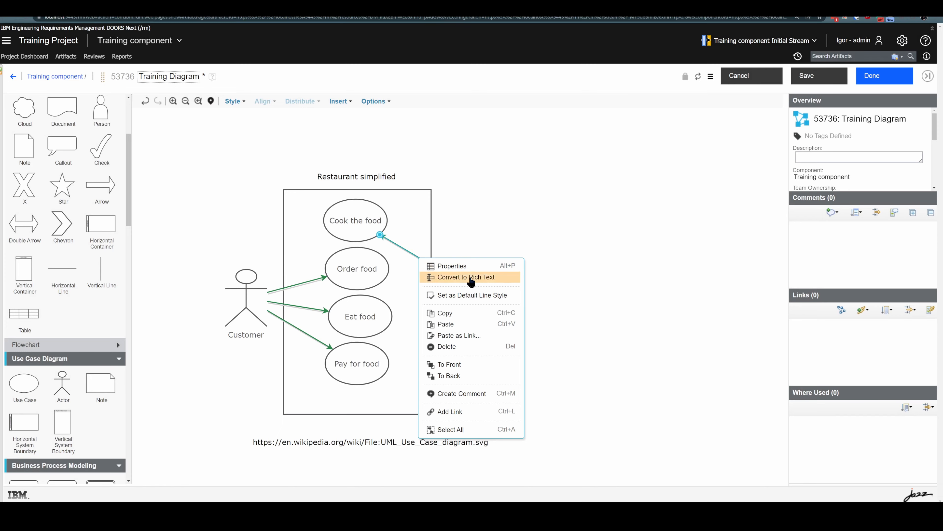
click(457, 266)
click(381, 244)
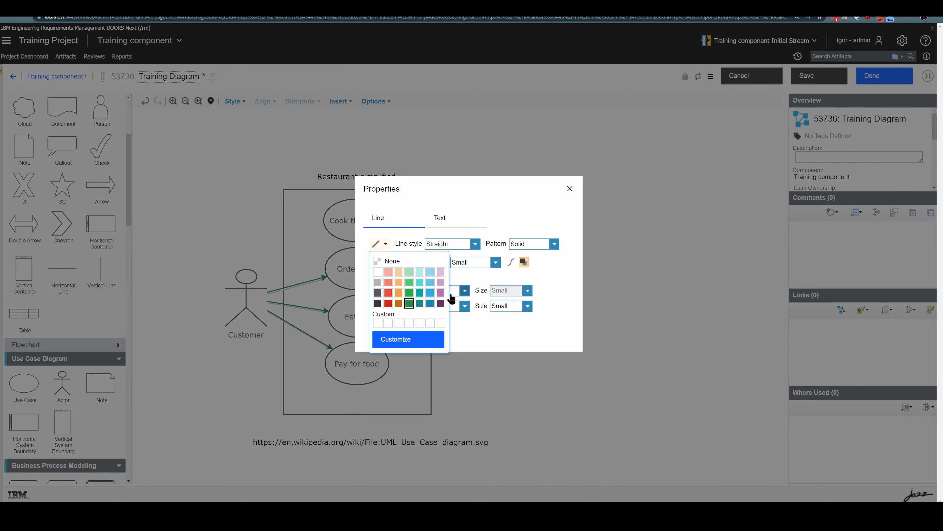
click(433, 306)
click(570, 189)
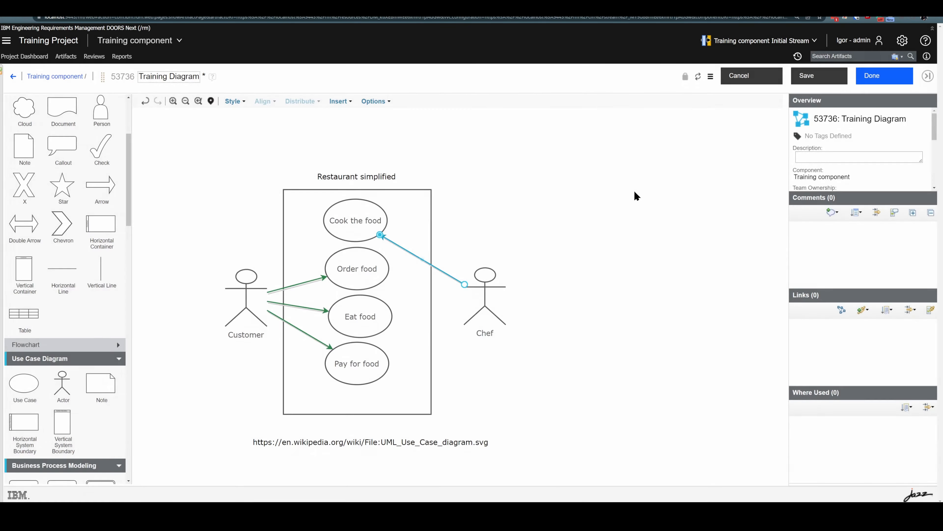
Try a dark green fill on the Customer actor, then clear the fill.
click(247, 305)
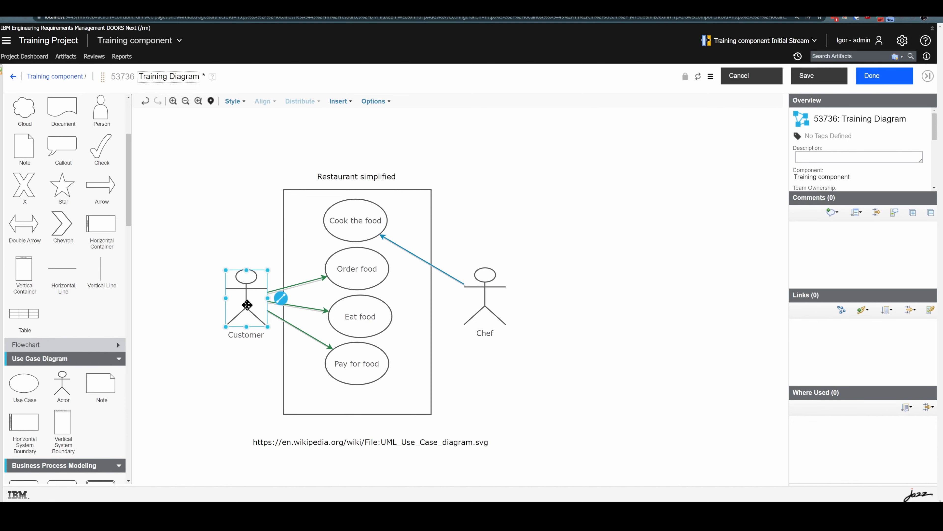
right_click(248, 305)
click(280, 315)
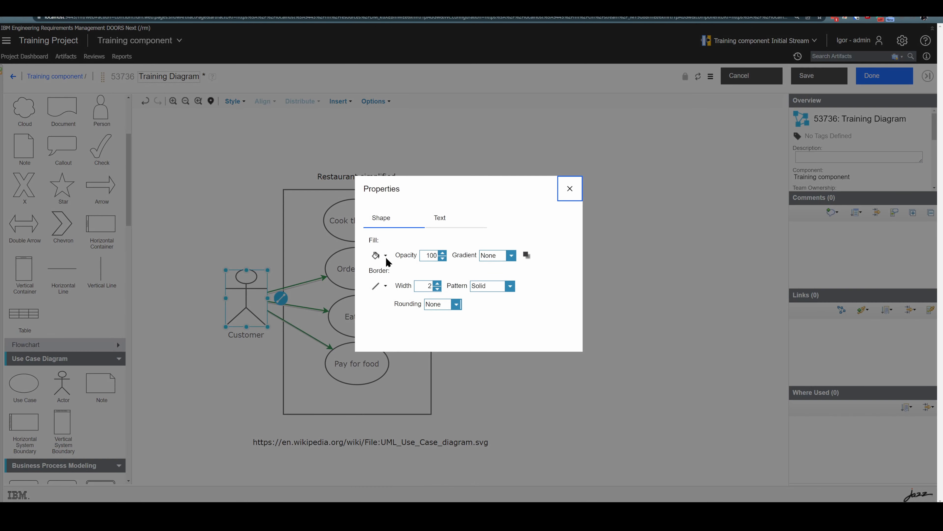
click(383, 255)
click(408, 310)
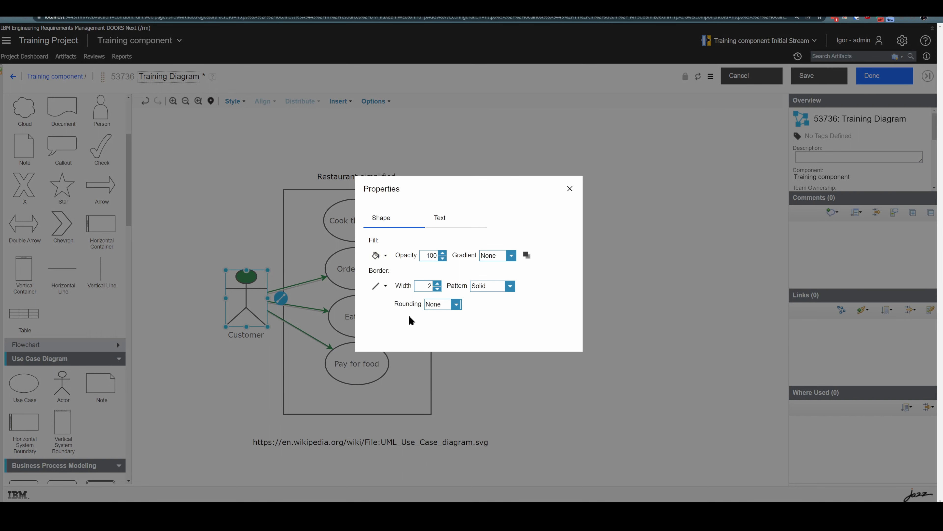
click(380, 256)
click(378, 284)
click(569, 188)
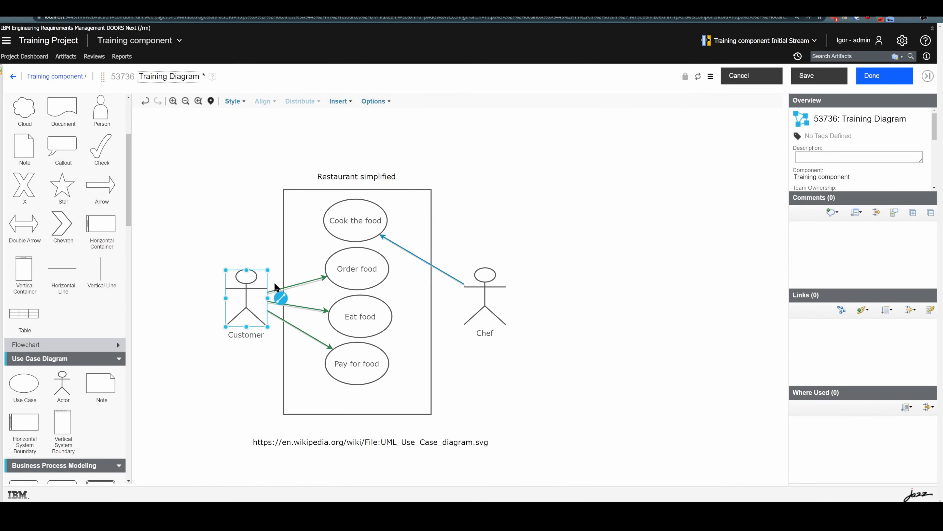
right_click(245, 298)
click(266, 307)
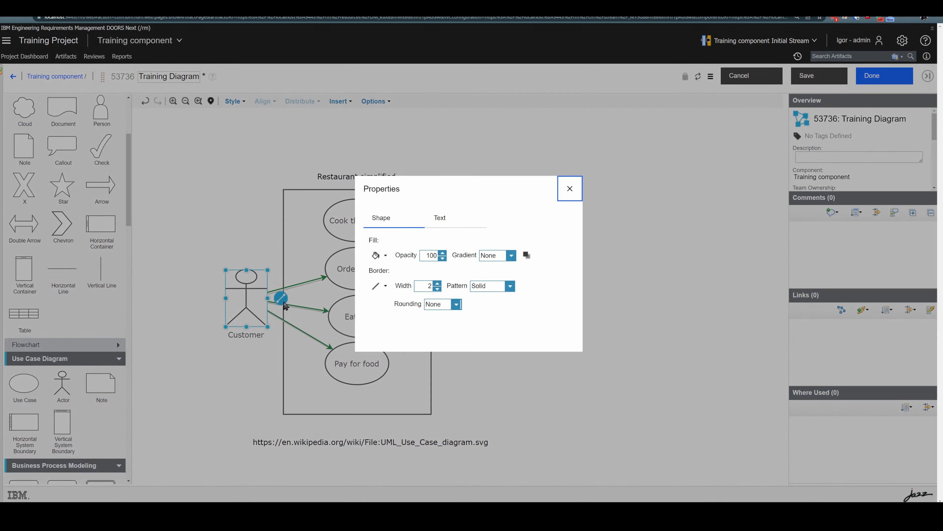
click(568, 194)
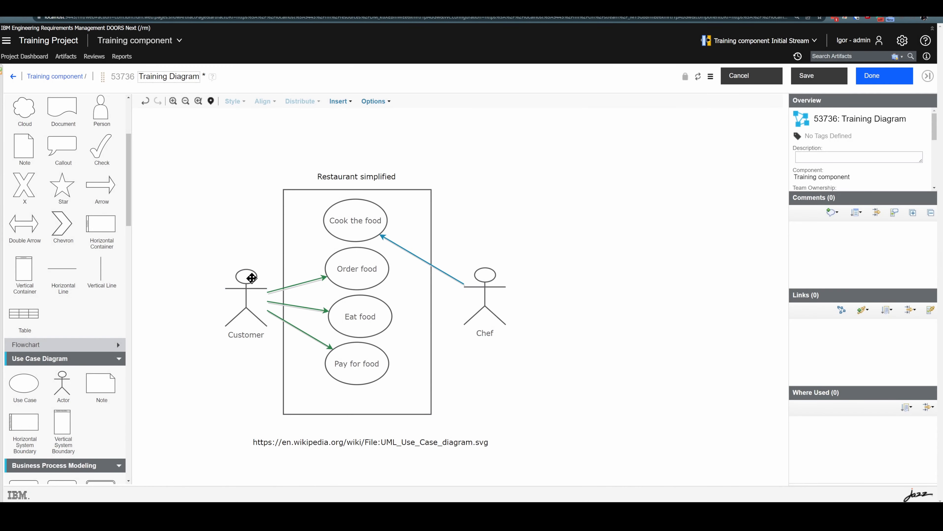
Set the border colour of the Customer actor to dark green.
right_click(246, 295)
click(266, 306)
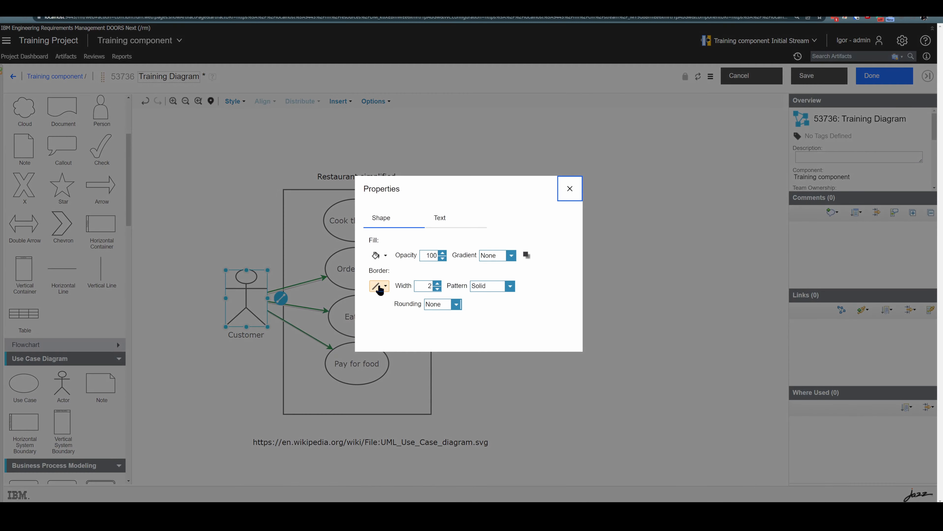
click(385, 292)
click(413, 353)
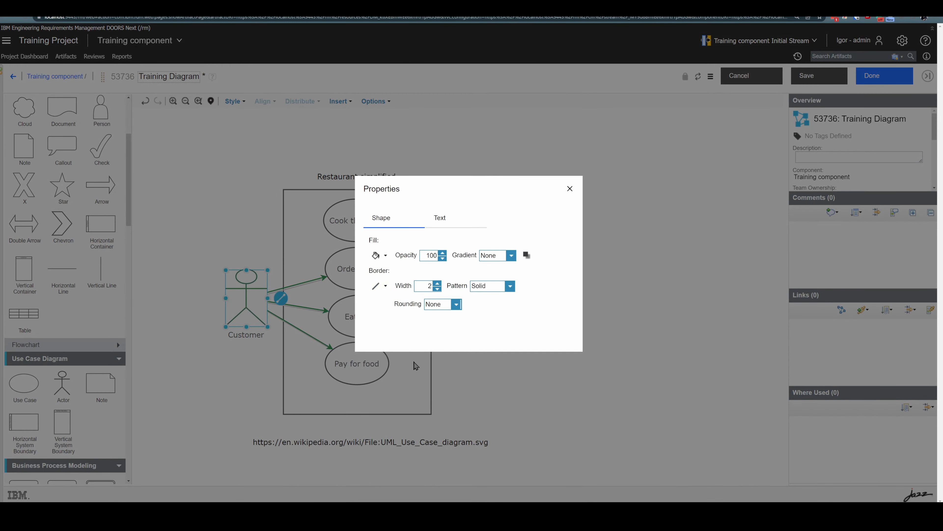
Make the Customer actor's label bold and dark green, and close its properties.
click(439, 223)
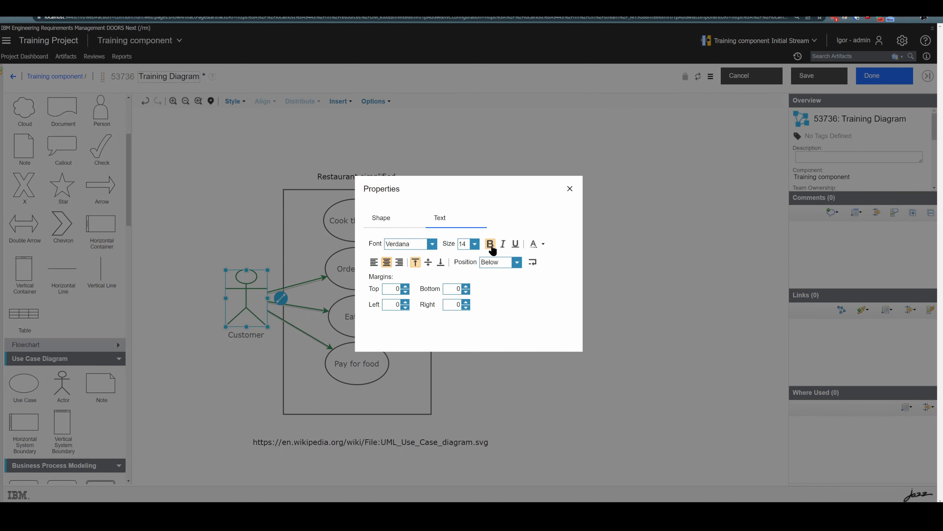
click(535, 244)
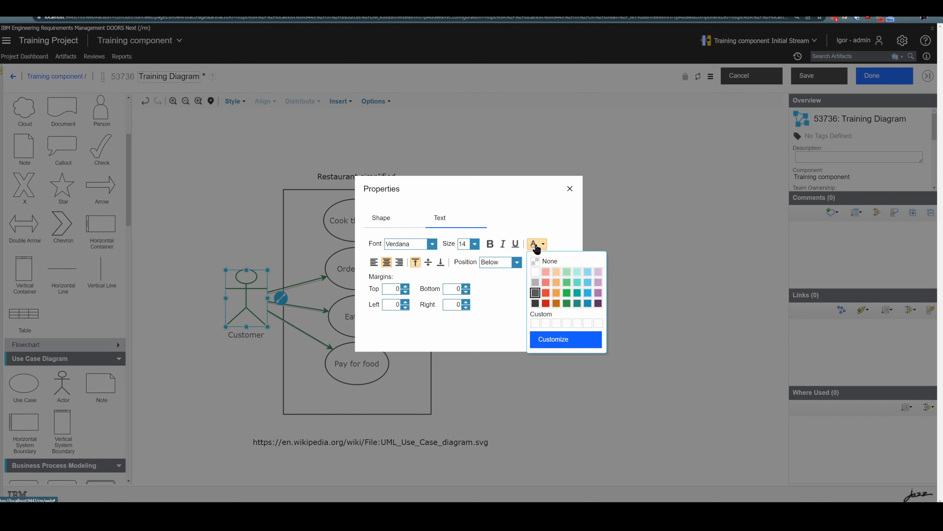
click(567, 303)
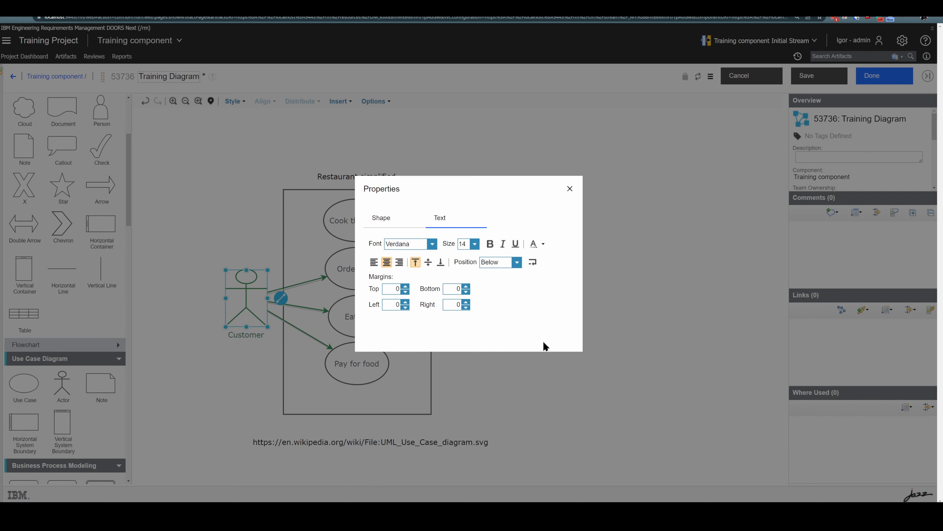
click(536, 245)
click(490, 244)
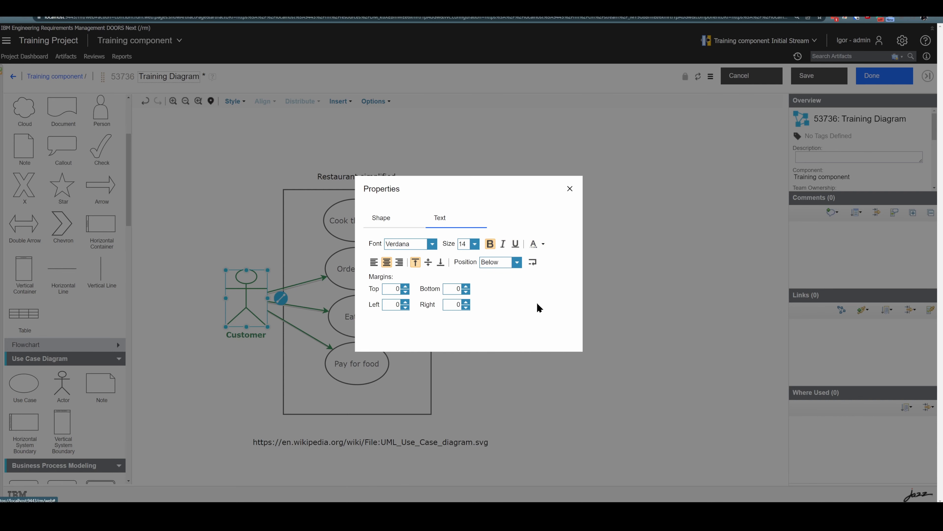
click(570, 188)
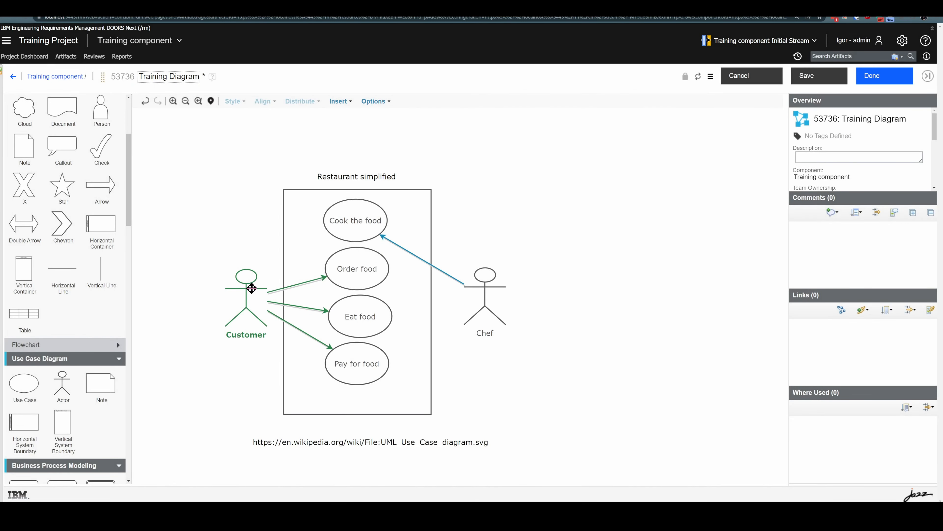
Add a shadow to the Customer actor.
right_click(269, 296)
click(270, 297)
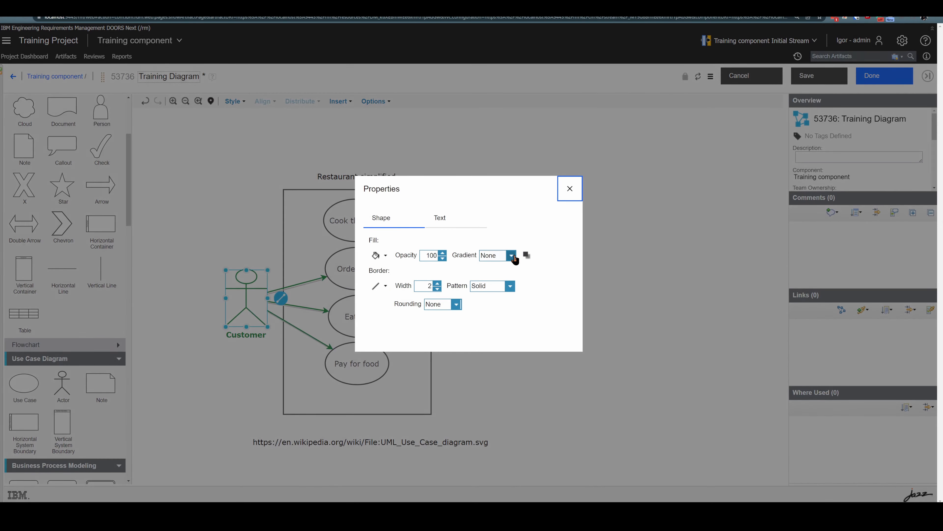
click(570, 188)
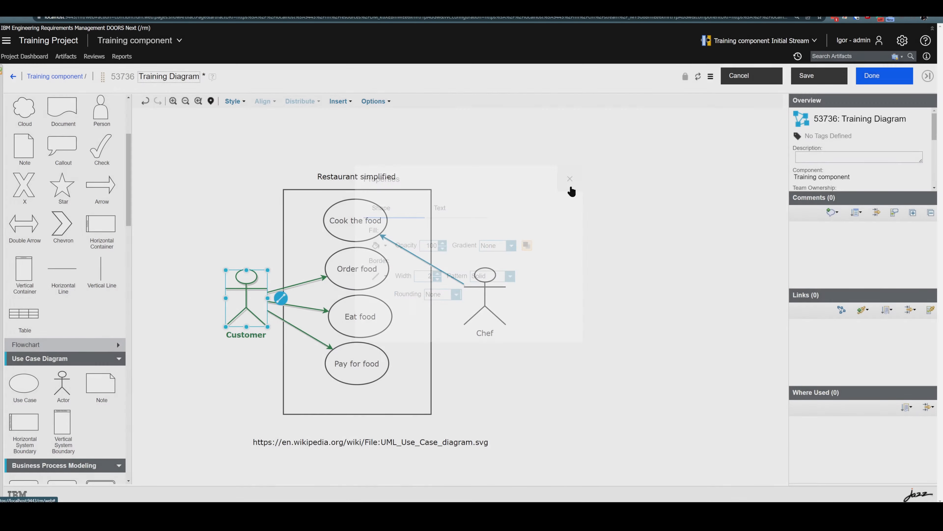
Give the Chef actor a dark blue border and a shadow.
click(493, 278)
right_click(496, 286)
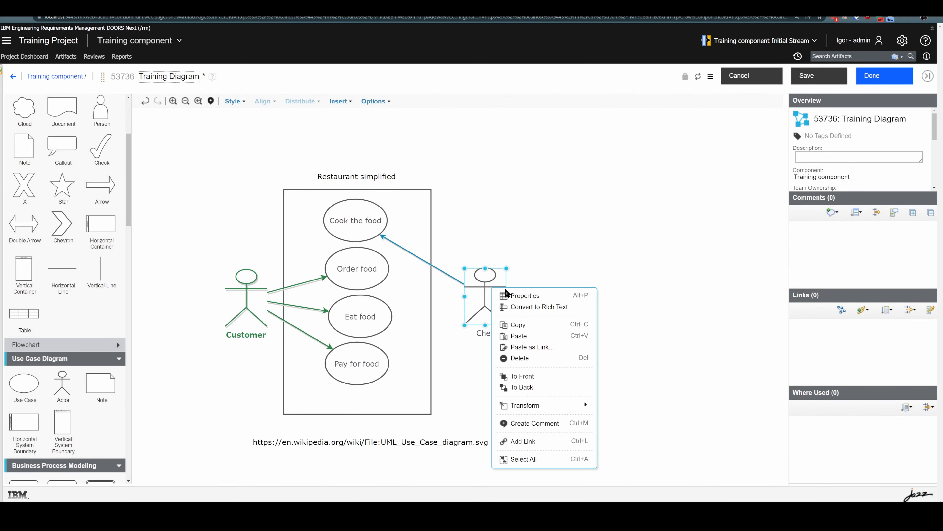
click(522, 297)
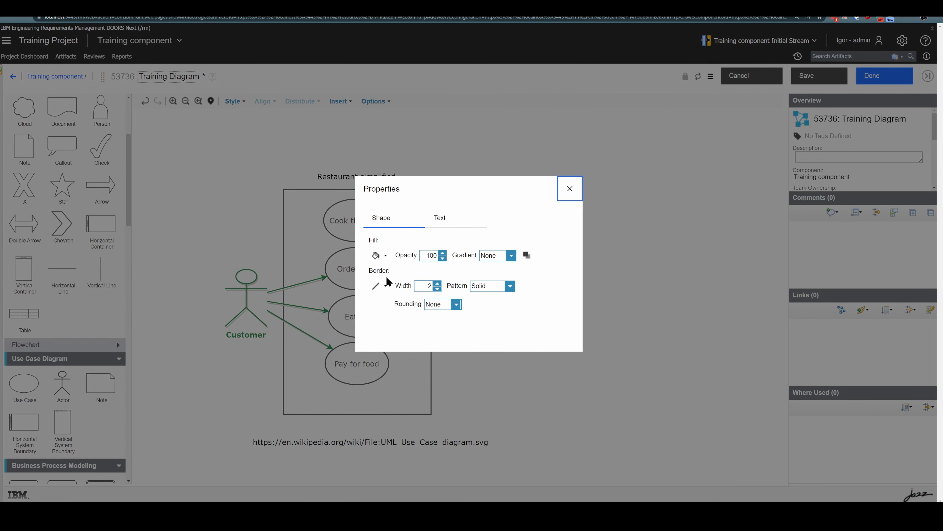
click(386, 285)
click(433, 351)
Make the Chef actor's label bold and dark blue, and close its properties.
click(440, 219)
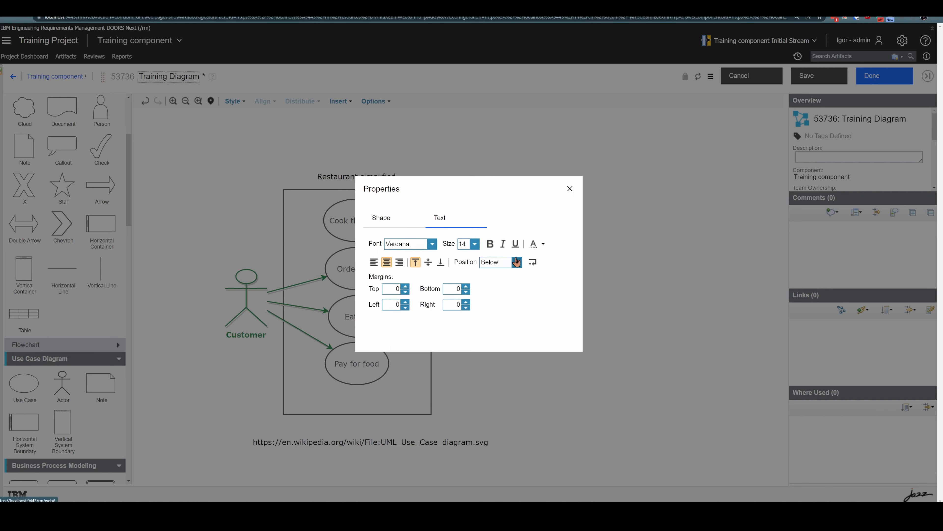
click(490, 243)
click(543, 243)
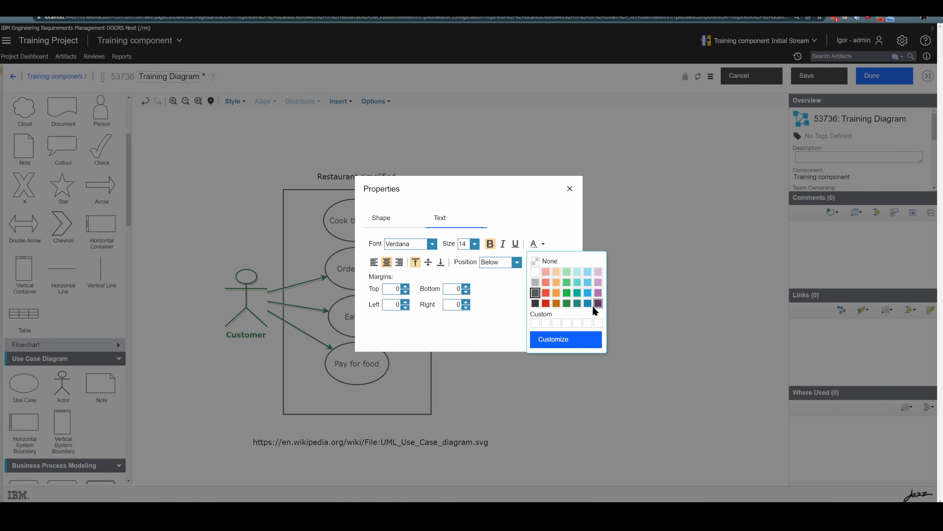
click(596, 304)
click(570, 189)
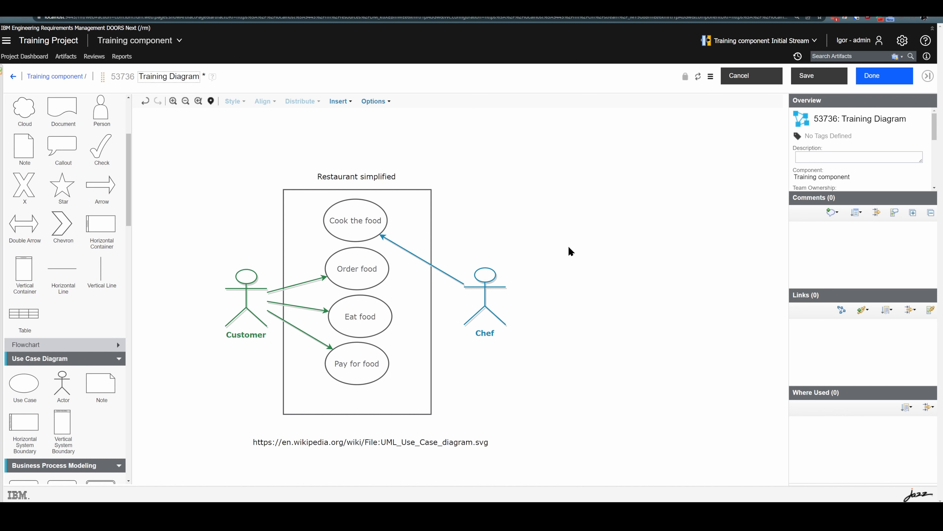
Create a comment on the Cook the food use case with the subject "Any comment".
click(833, 212)
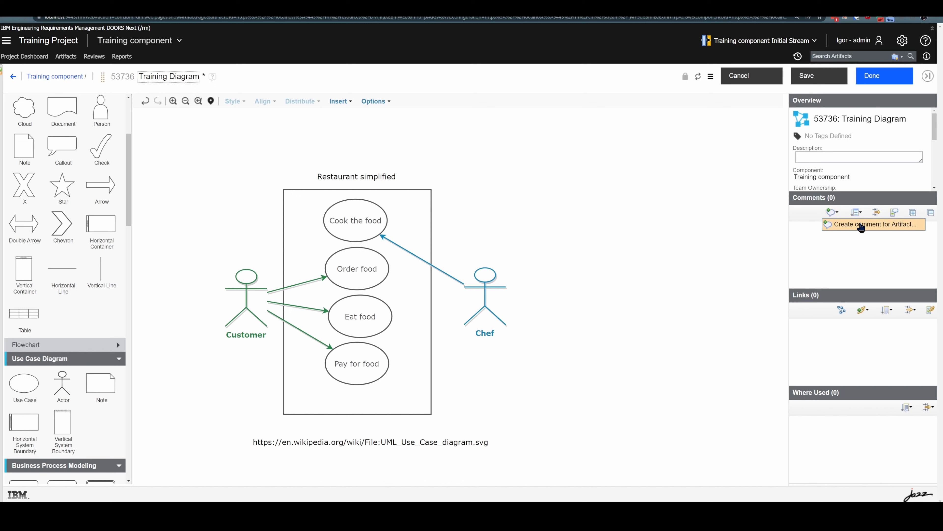
click(561, 233)
click(368, 203)
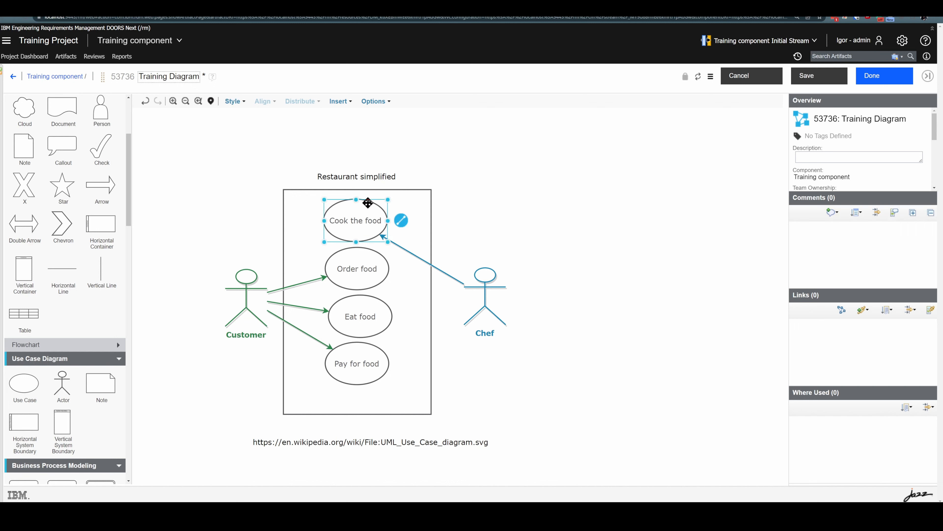
right_click(368, 204)
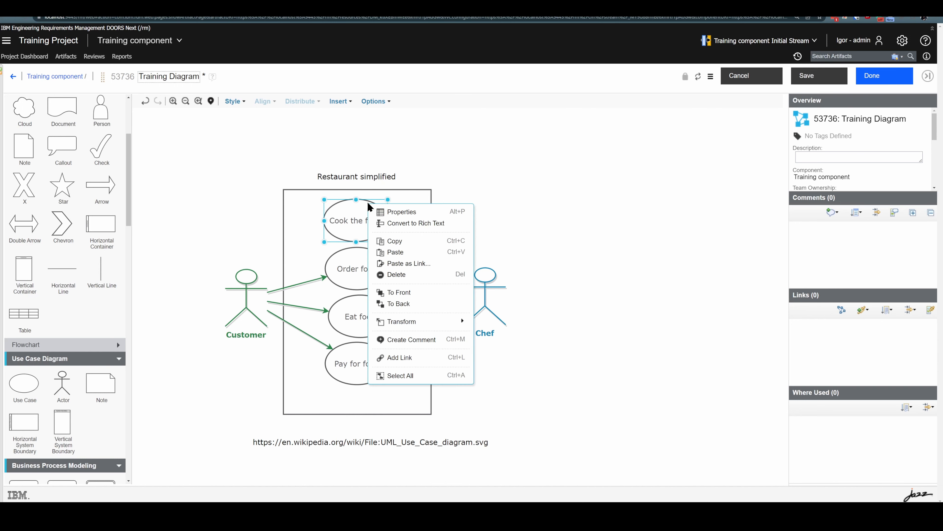
click(413, 339)
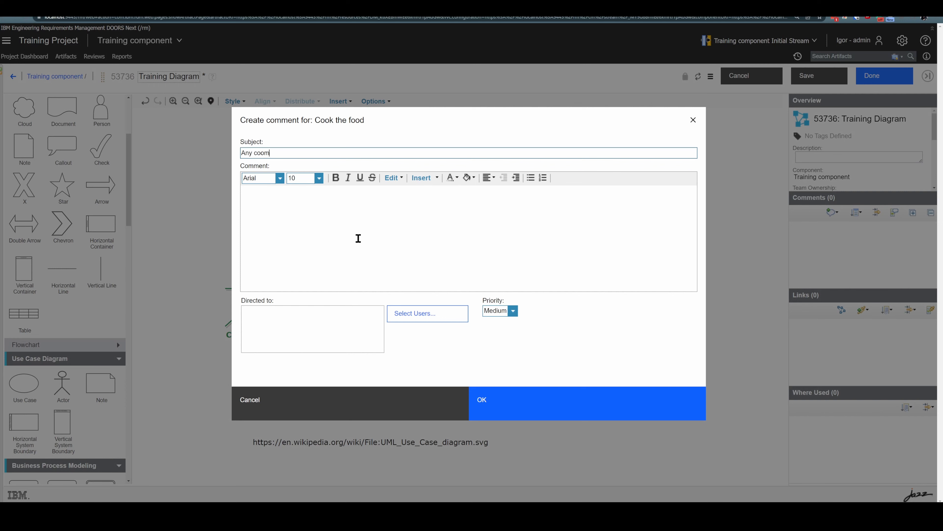
click(472, 393)
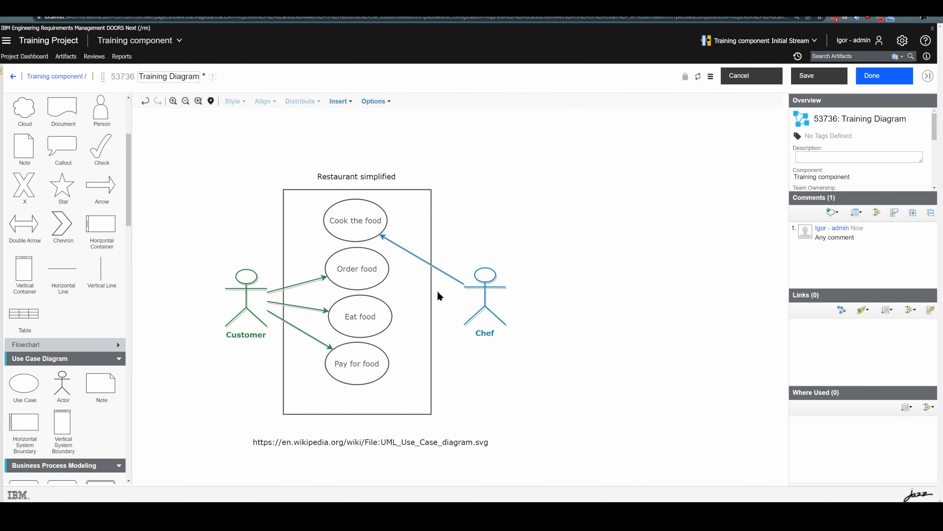
Link the Order food use case to artifact 53721 in the Systems Requirements Specification module, using the Link To type.
click(383, 268)
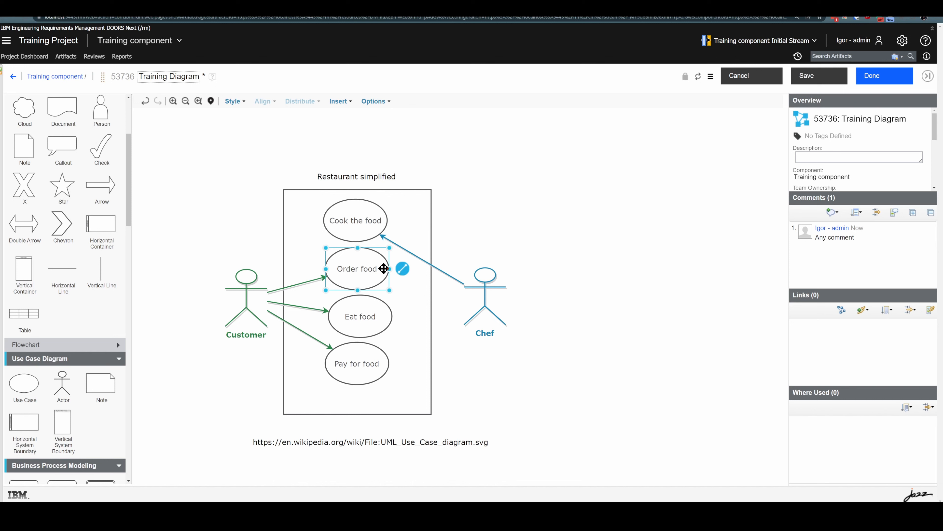
right_click(384, 260)
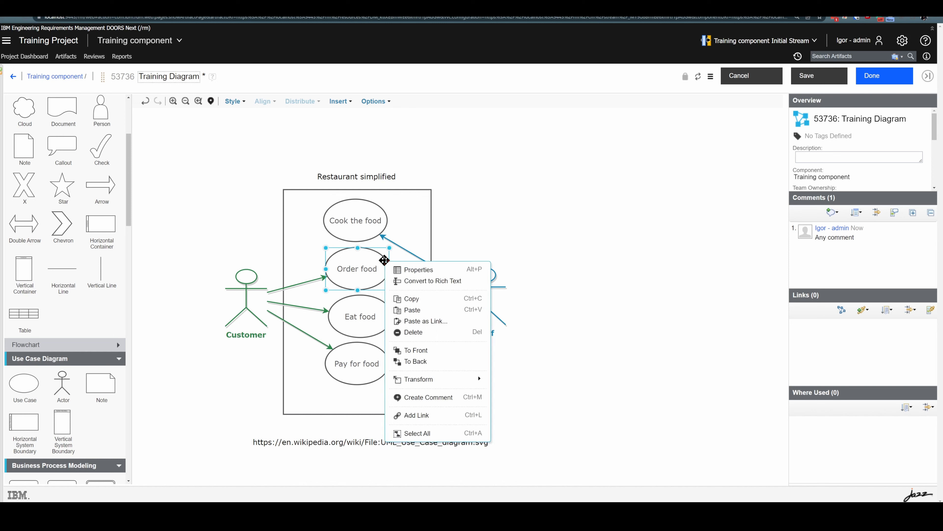
click(413, 416)
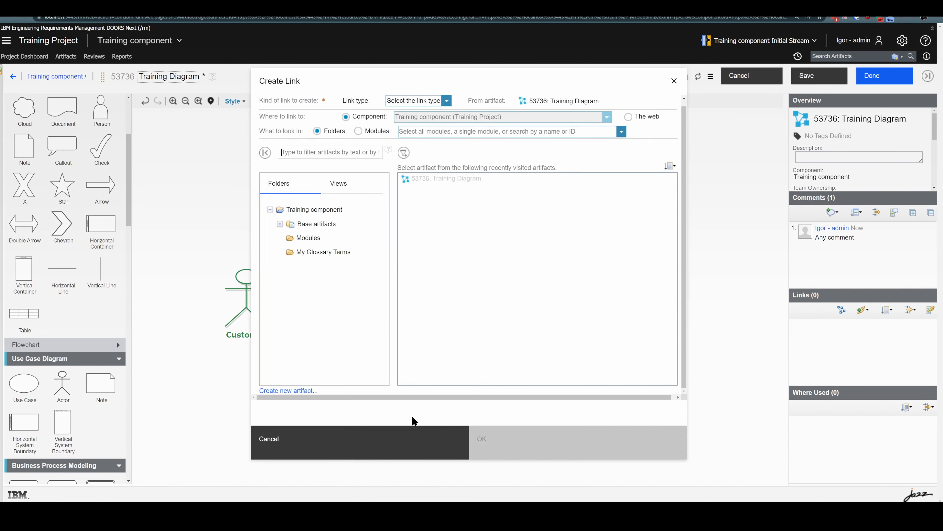
click(359, 132)
click(621, 138)
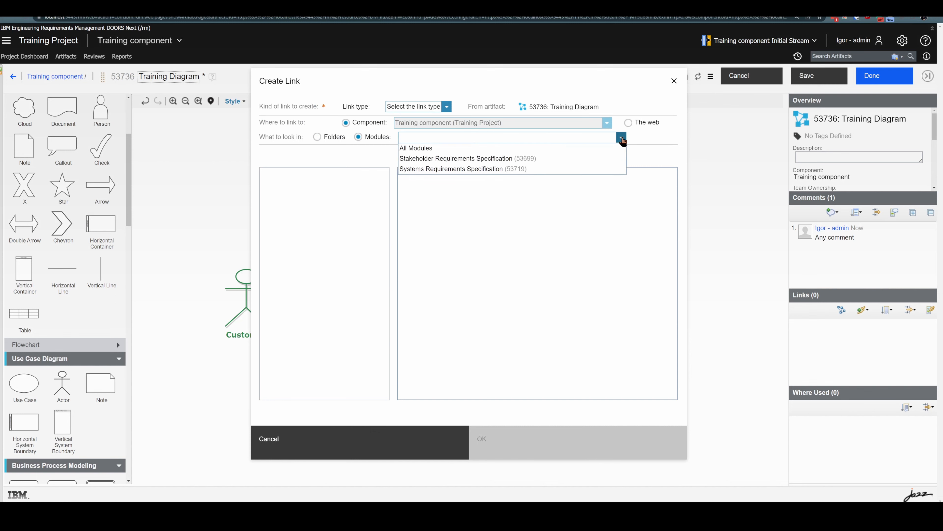
click(476, 168)
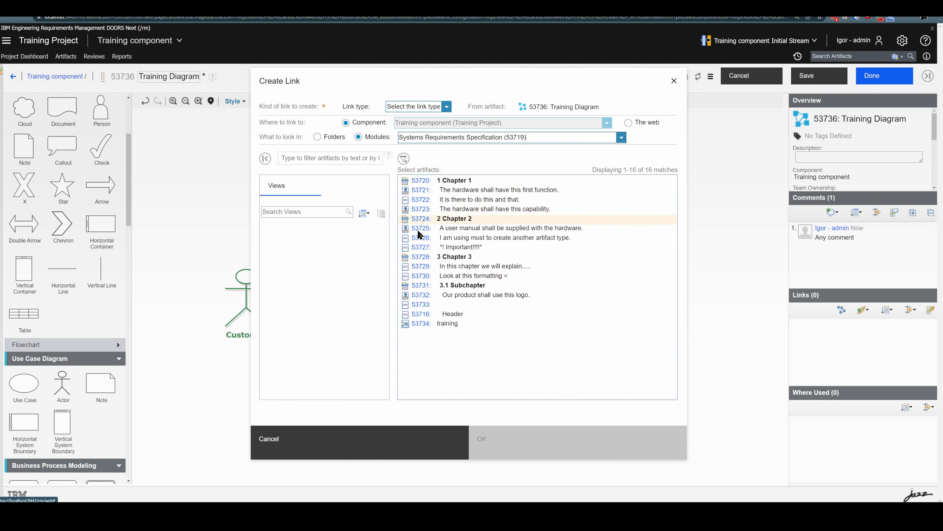
click(489, 195)
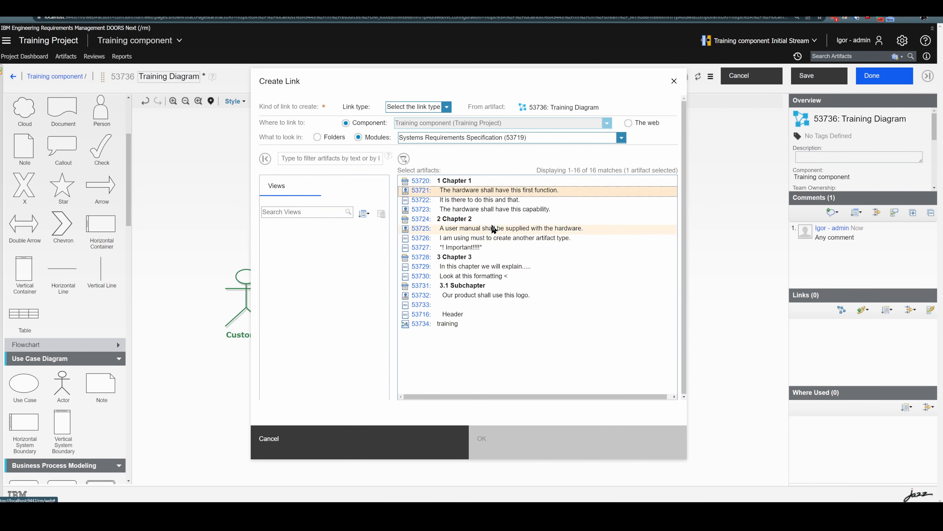
click(447, 109)
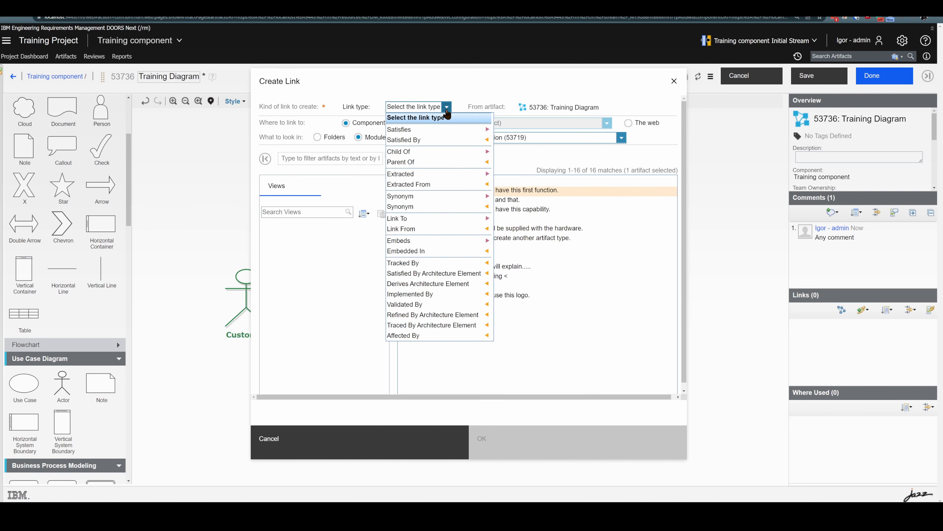
click(409, 218)
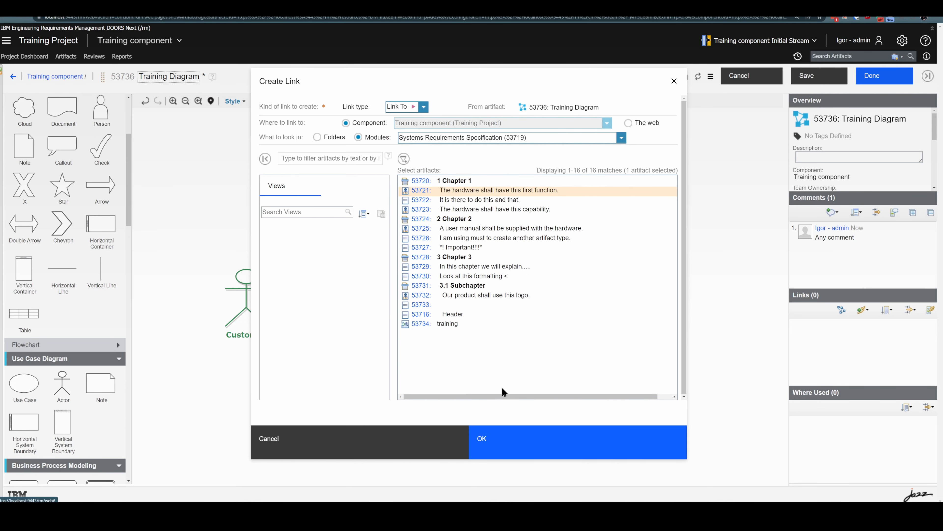
click(504, 451)
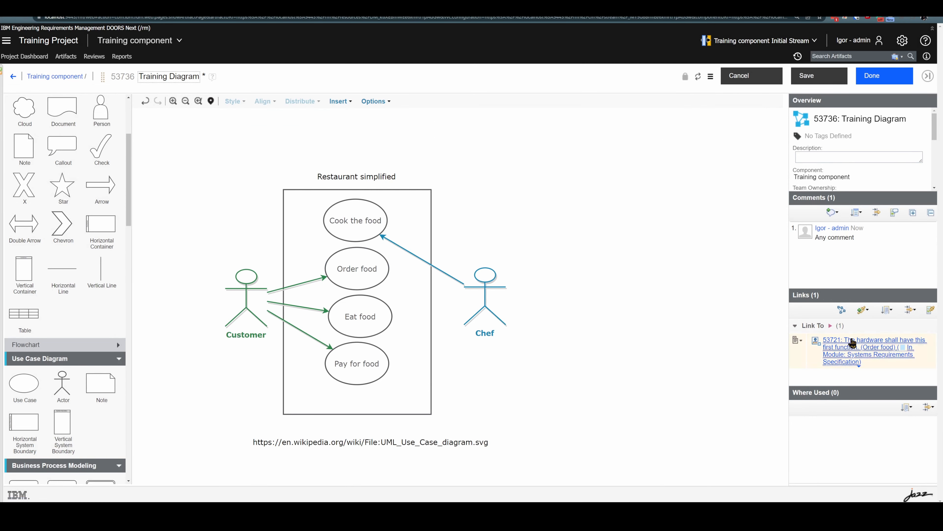
Deselect the diagram elements and turn on the display of comment markers on the diagram.
click(384, 214)
click(570, 247)
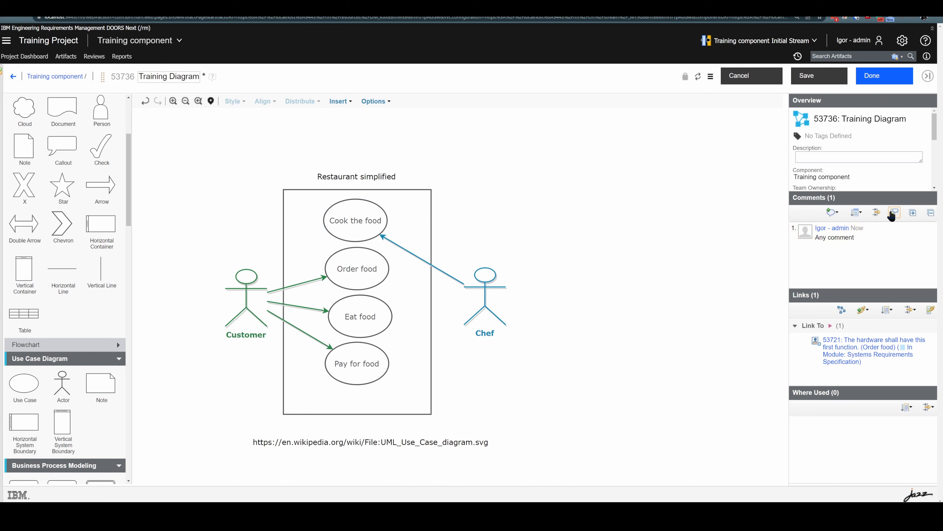
click(895, 213)
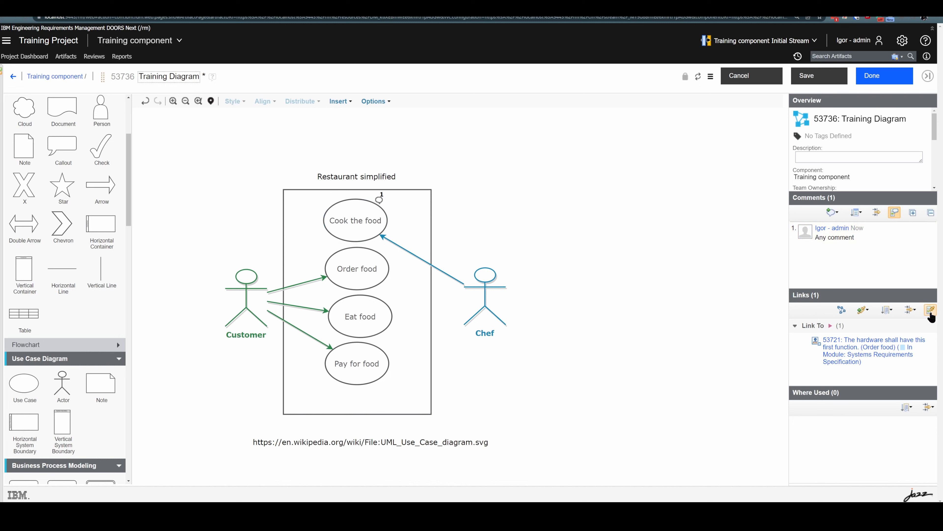